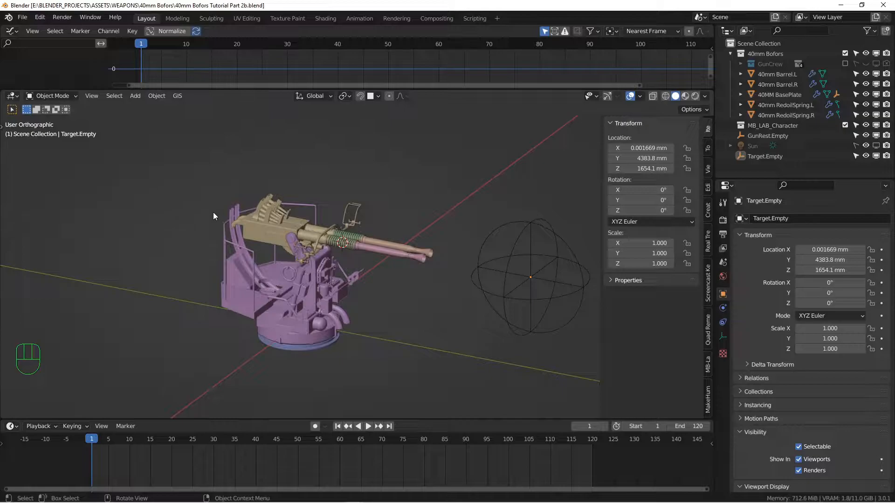
Step: Reset the 3D cursor to the world origin and add a mesh circle there
{"action": "middle_click_drag", "start_coordinate": [225, 215], "coordinate": [349, 227]}
{"action": "key", "text": "KP_7"}
{"action": "scroll", "coordinate": [233, 218], "scroll_direction": "down", "scroll_amount": 2}
{"action": "scroll", "coordinate": [349, 228], "scroll_direction": "up", "scroll_amount": 3}
{"action": "key", "text": "shift+c"}
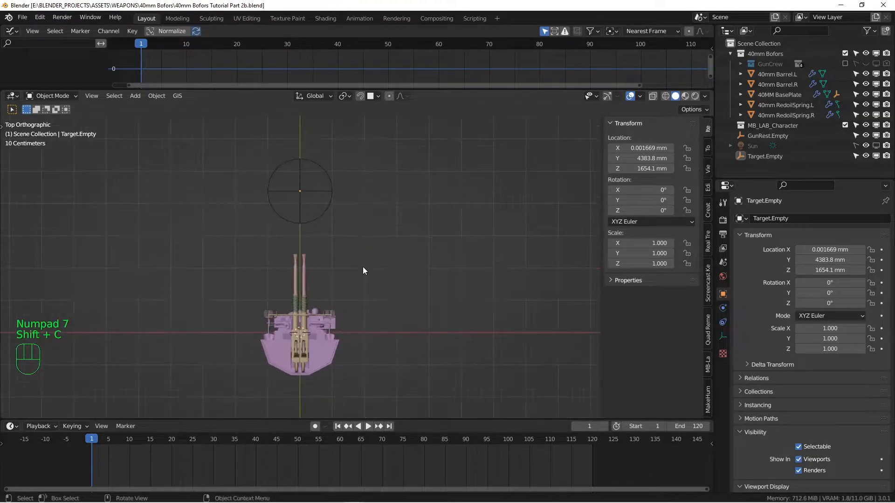
{"action": "scroll", "coordinate": [363, 270], "scroll_direction": "up", "scroll_amount": 4}
{"action": "key", "text": "shift+a"}
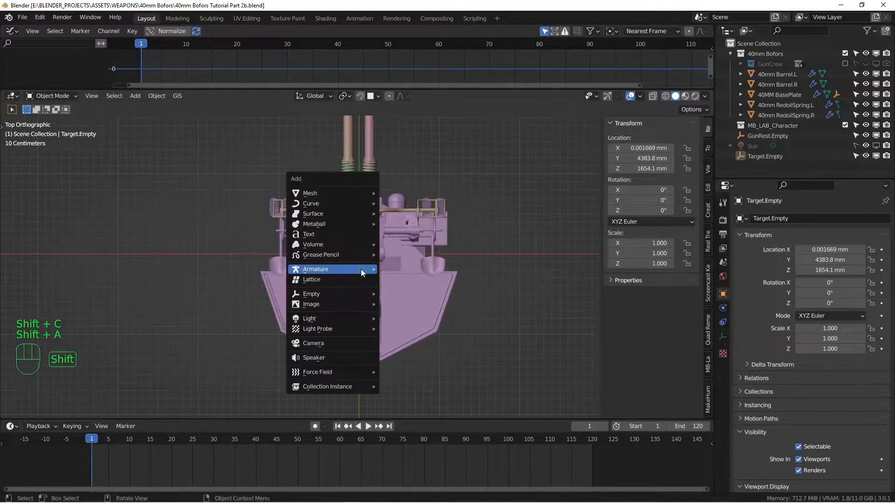
{"action": "mouse_move", "coordinate": [332, 195]}
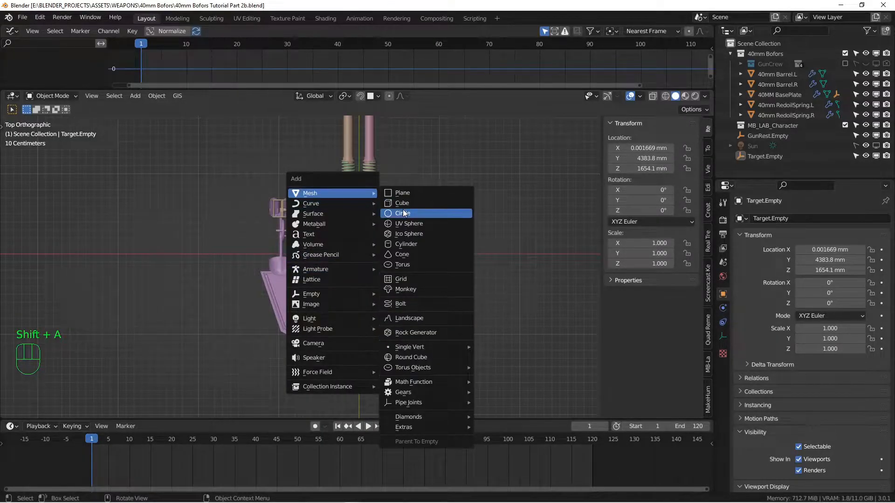
{"action": "left_click", "coordinate": [403, 213]}
Step: Raise the circle along Z above the gun to a height of about 2332 mm
{"action": "middle_click_drag", "start_coordinate": [379, 200], "coordinate": [403, 293]}
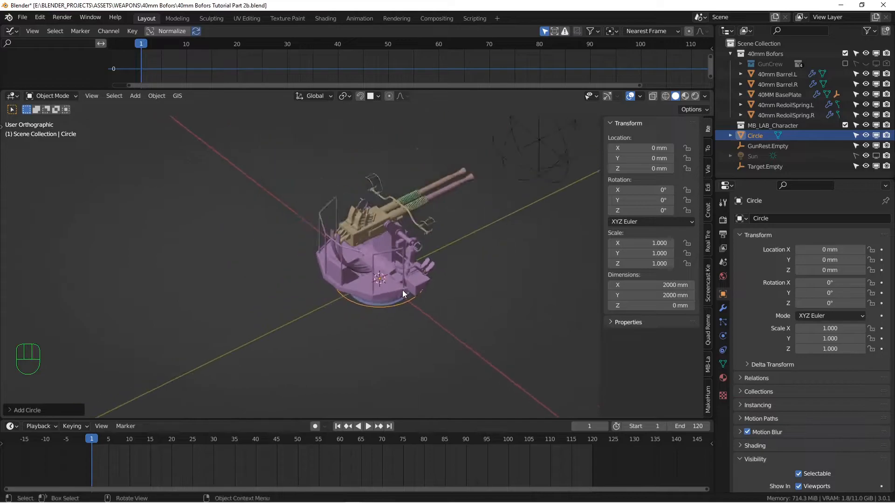
{"action": "key", "text": "g"}
{"action": "left_click", "coordinate": [411, 232]}
{"action": "key", "text": "KP_7"}
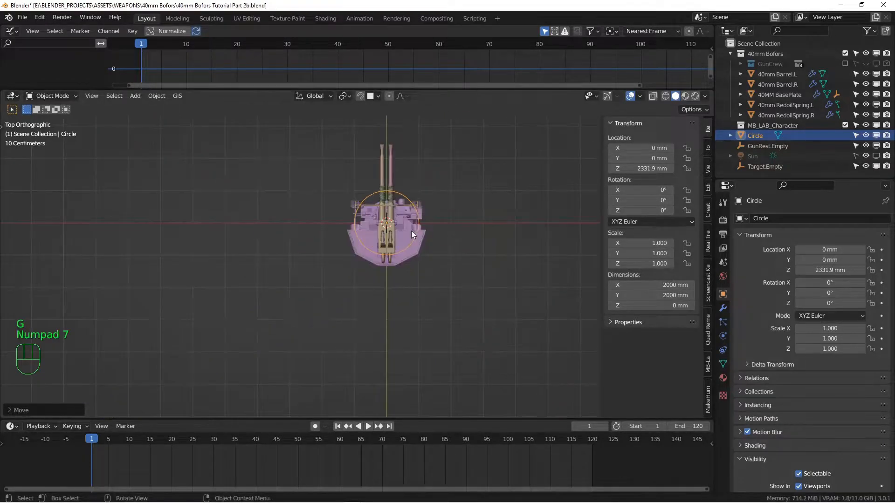
Step: Move the circle about 156 mm along Y so its front edge lines up with the barrel collars
{"action": "scroll", "coordinate": [411, 231], "scroll_direction": "up", "scroll_amount": 5}
{"action": "middle_click_drag", "start_coordinate": [376, 166], "coordinate": [368, 248], "text": "shift"}
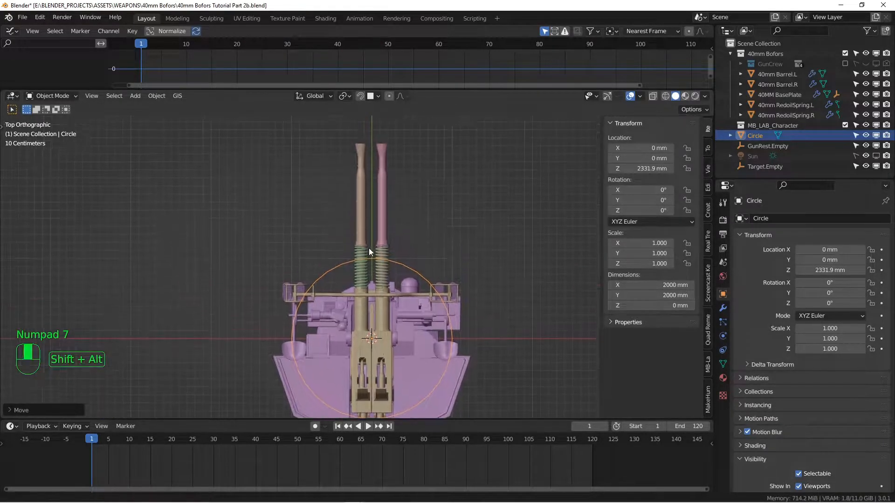
{"action": "scroll", "coordinate": [393, 253], "scroll_direction": "up", "scroll_amount": 8}
{"action": "key", "text": "g"}
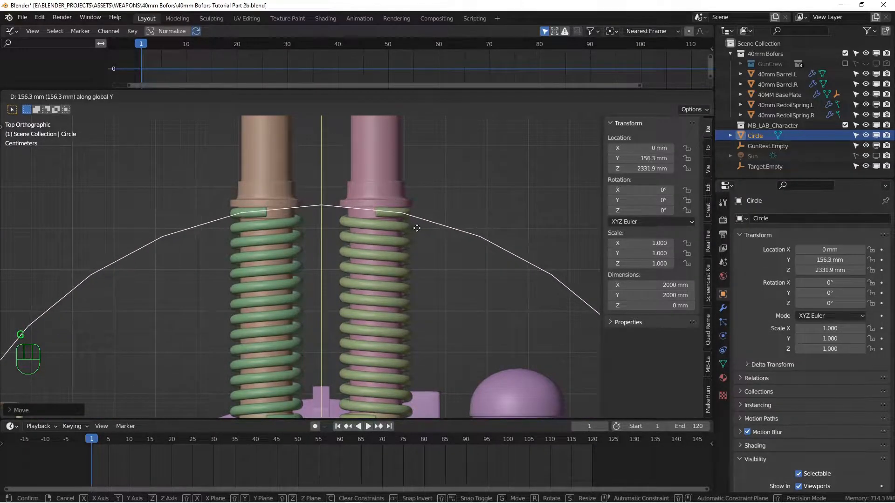
{"action": "left_click", "coordinate": [414, 228]}
{"action": "scroll", "coordinate": [354, 205], "scroll_direction": "up", "scroll_amount": 5}
{"action": "scroll", "coordinate": [359, 240], "scroll_direction": "down", "scroll_amount": 8}
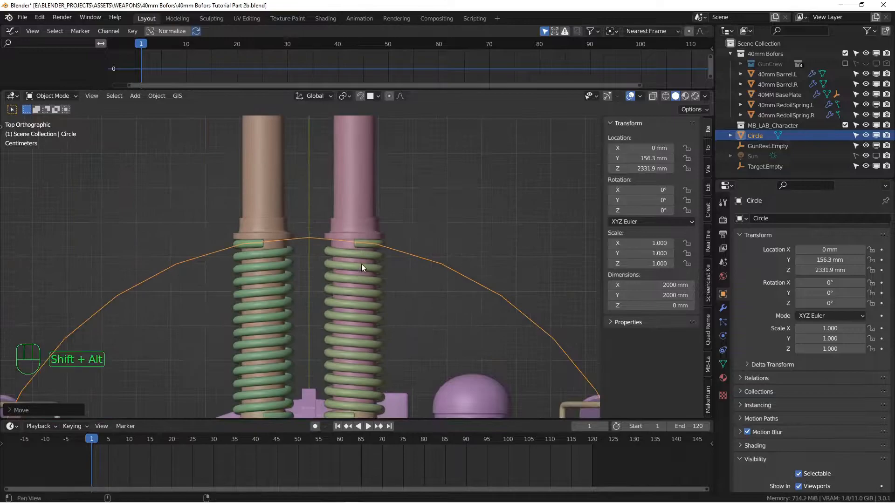
Step: Delete the circle edge just right of the front centre vertex in Edit Mode
{"action": "key", "text": "Tab"}
{"action": "scroll", "coordinate": [368, 202], "scroll_direction": "down", "scroll_amount": 3}
{"action": "middle_click_drag", "start_coordinate": [367, 214], "coordinate": [365, 187], "text": "shift"}
{"action": "key", "text": "2"}
{"action": "scroll", "coordinate": [364, 187], "scroll_direction": "up", "scroll_amount": 3}
{"action": "middle_click_drag", "start_coordinate": [368, 141], "coordinate": [373, 211], "text": "shift"}
{"action": "left_click", "coordinate": [365, 176]}
{"action": "key", "text": "x"}
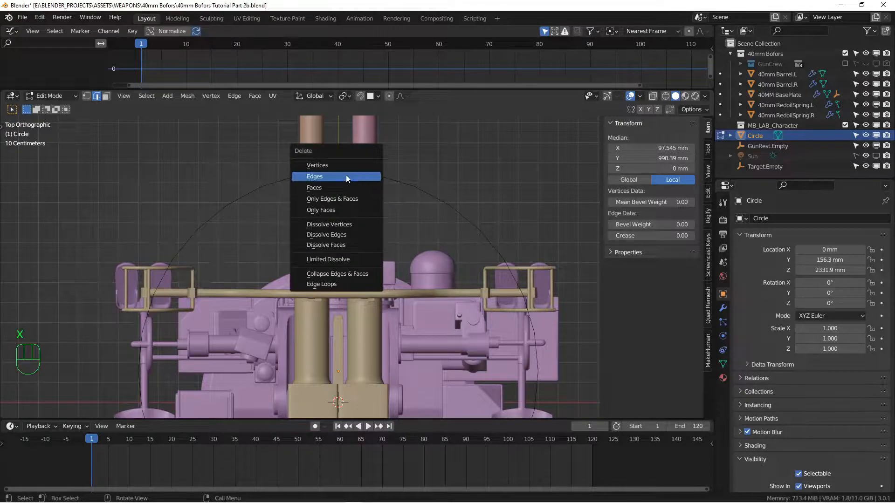
{"action": "left_click", "coordinate": [345, 176]}
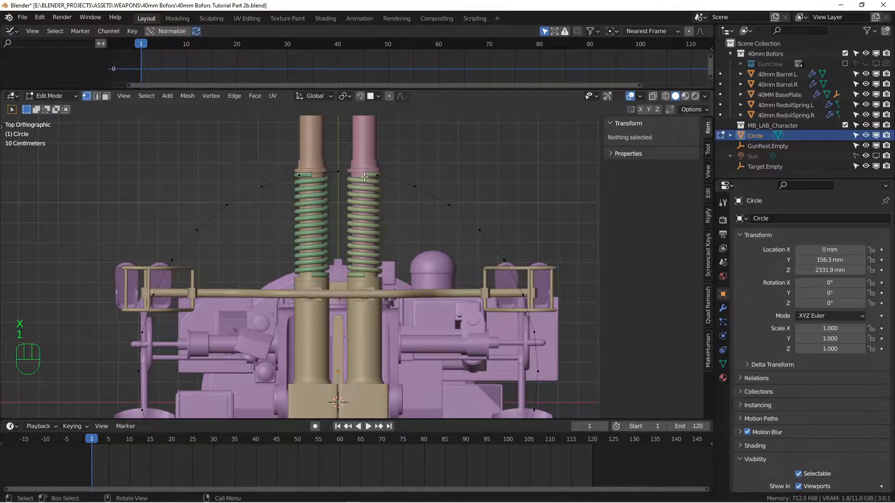
Step: Select the right-hand arc's vertices from front to rear and scale them to about 0.93 with the pivot set to Active Element
{"action": "left_click", "coordinate": [375, 175]}
{"action": "scroll", "coordinate": [393, 205], "scroll_direction": "down", "scroll_amount": 6}
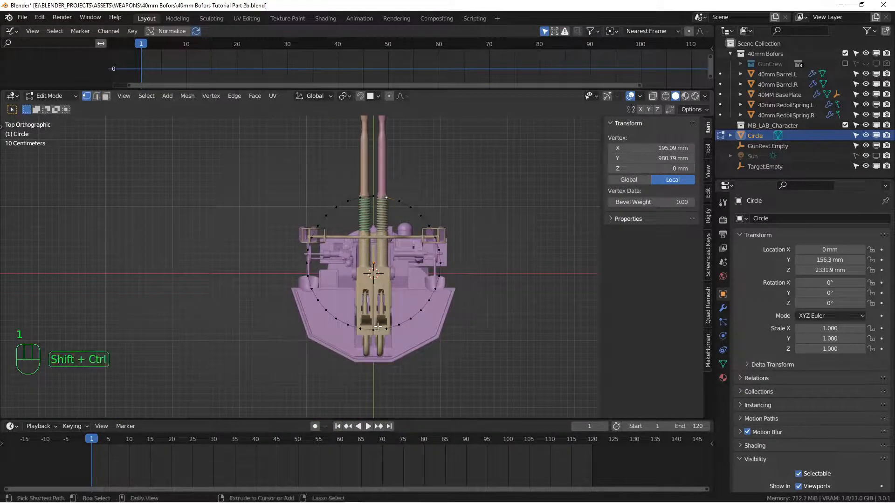
{"action": "left_click", "coordinate": [383, 326], "text": "ctrl+shift"}
{"action": "scroll", "coordinate": [398, 224], "scroll_direction": "up", "scroll_amount": 7}
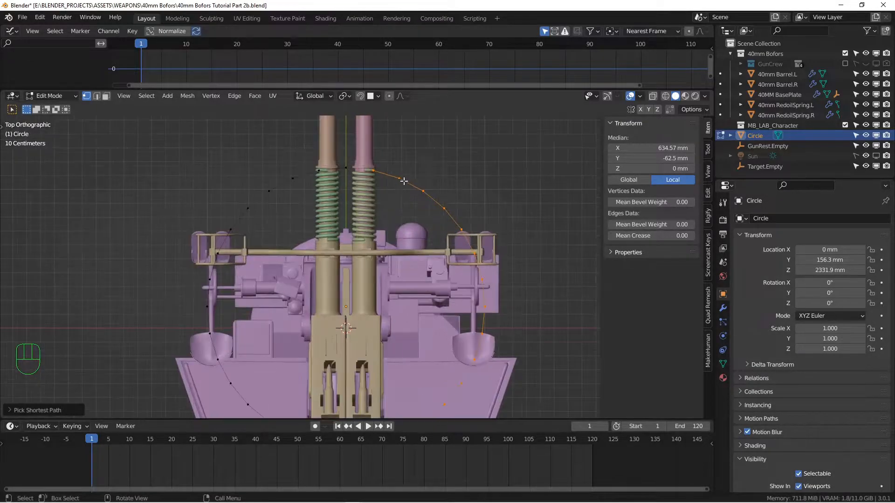
{"action": "left_click", "coordinate": [346, 97]}
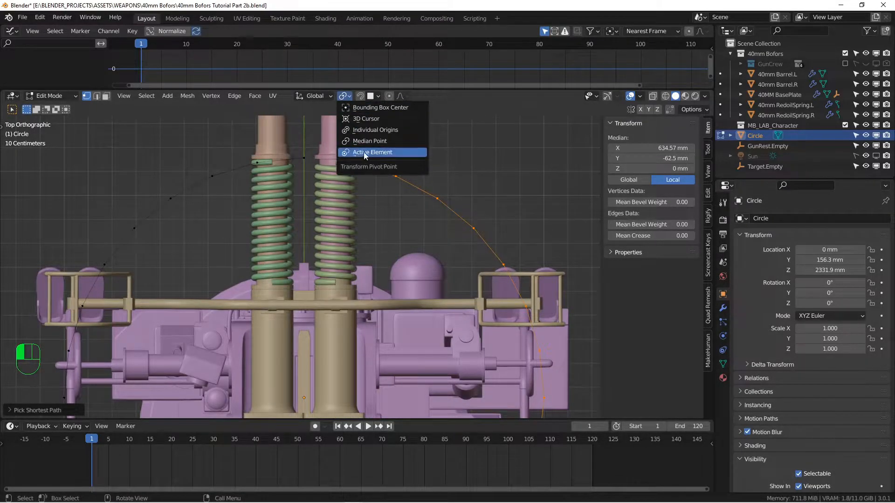
{"action": "left_click", "coordinate": [359, 153]}
{"action": "scroll", "coordinate": [363, 159], "scroll_direction": "down", "scroll_amount": 2}
{"action": "middle_click_drag", "start_coordinate": [380, 212], "coordinate": [371, 241], "text": "shift"}
{"action": "scroll", "coordinate": [371, 241], "scroll_direction": "up", "scroll_amount": 2}
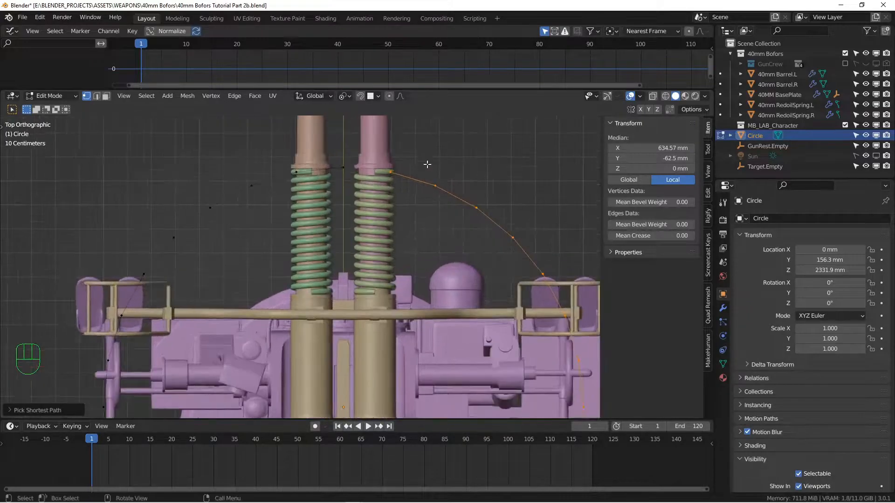
{"action": "key", "text": "s"}
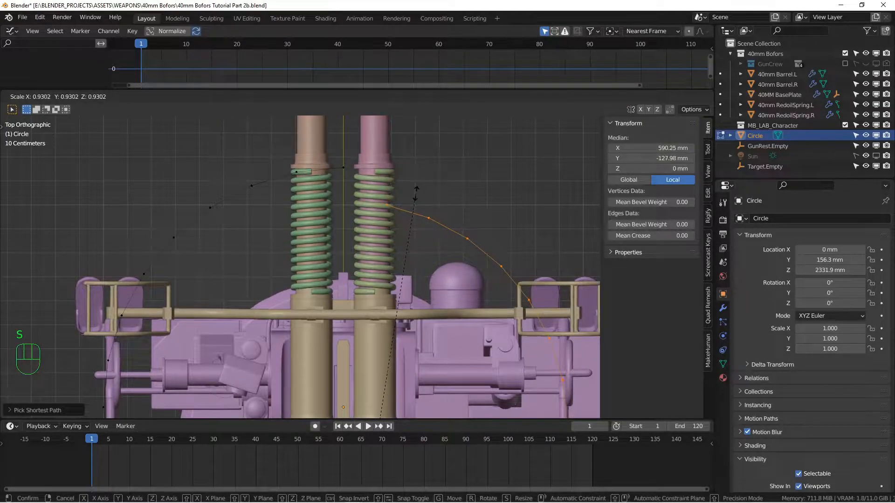
{"action": "left_click", "coordinate": [412, 193]}
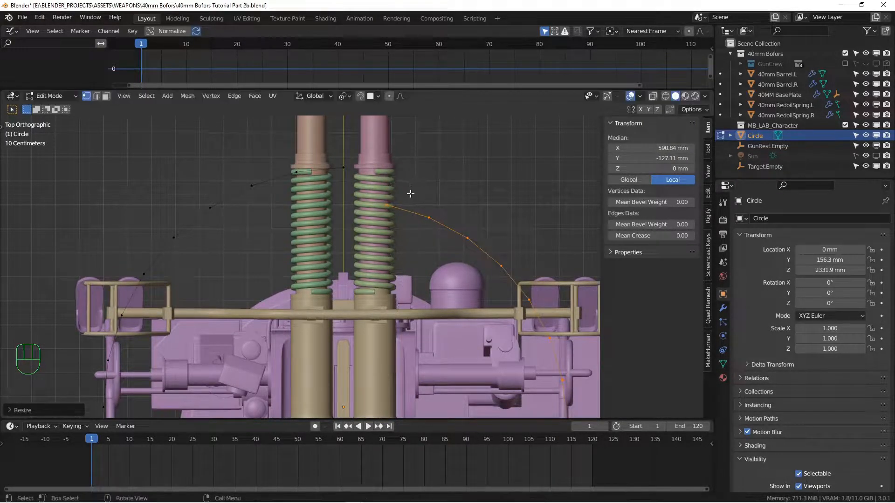
Step: Extrude the front centre vertex backward, flatten it in Y to the scaled arc's end vertex, and join the two with an edge
{"action": "left_click", "coordinate": [343, 168]}
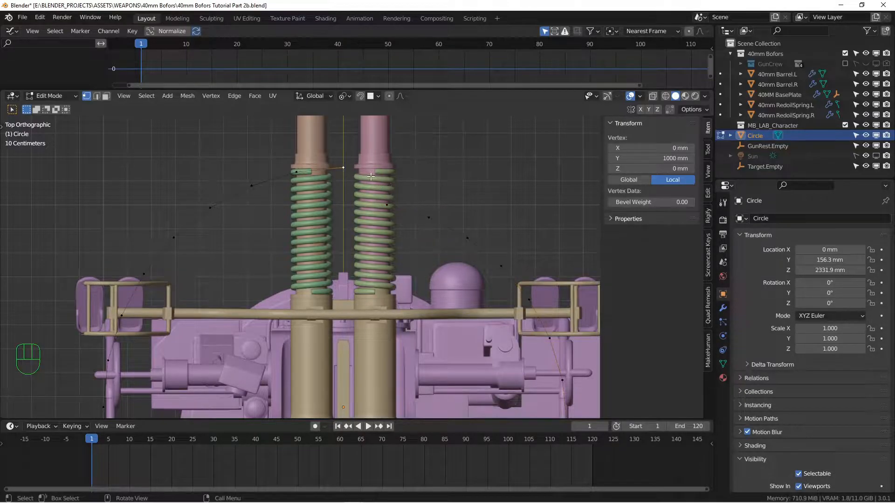
{"action": "key", "text": "e"}
{"action": "left_click", "coordinate": [367, 242]}
{"action": "left_click", "coordinate": [386, 205], "text": "shift"}
{"action": "key", "text": "s"}
{"action": "key", "text": "y"}
{"action": "key", "text": "0"}
{"action": "key", "text": "Return"}
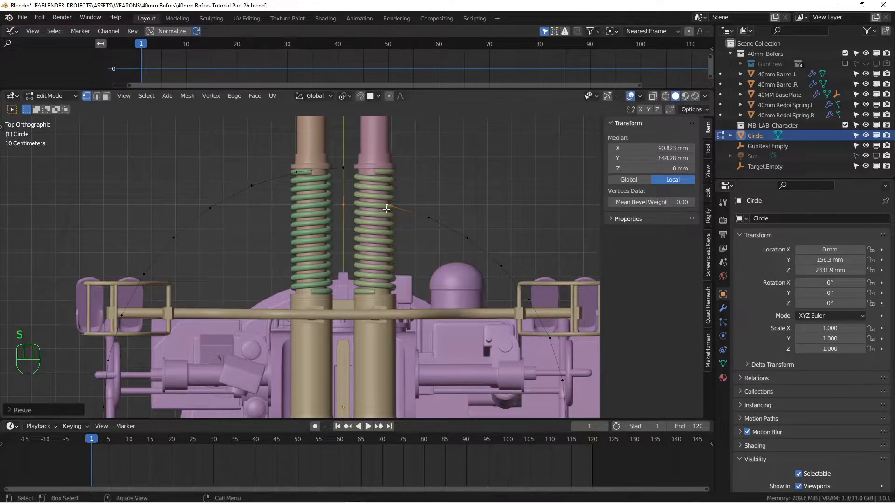
{"action": "scroll", "coordinate": [350, 204], "scroll_direction": "up", "scroll_amount": 2}
{"action": "key", "text": "f"}
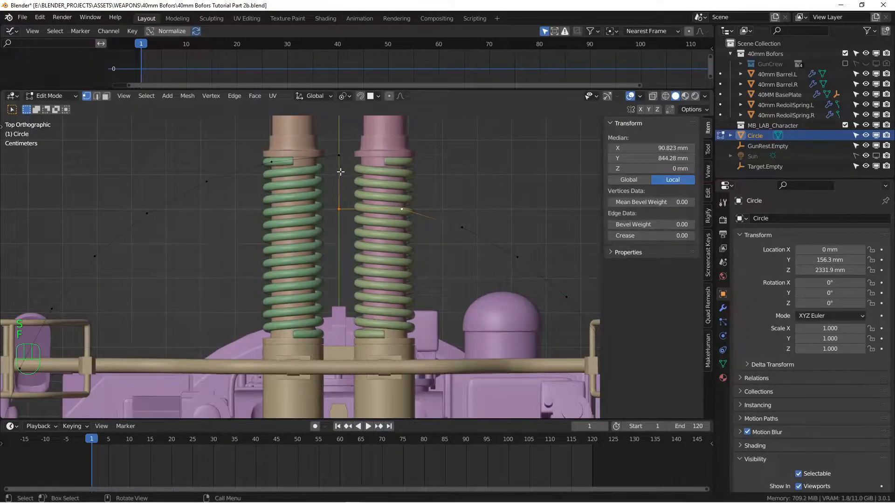
Step: Extrude the whole stepped outline upward by about 265 mm
{"action": "scroll", "coordinate": [335, 165], "scroll_direction": "down", "scroll_amount": 3}
{"action": "middle_click_drag", "start_coordinate": [335, 165], "coordinate": [360, 216]}
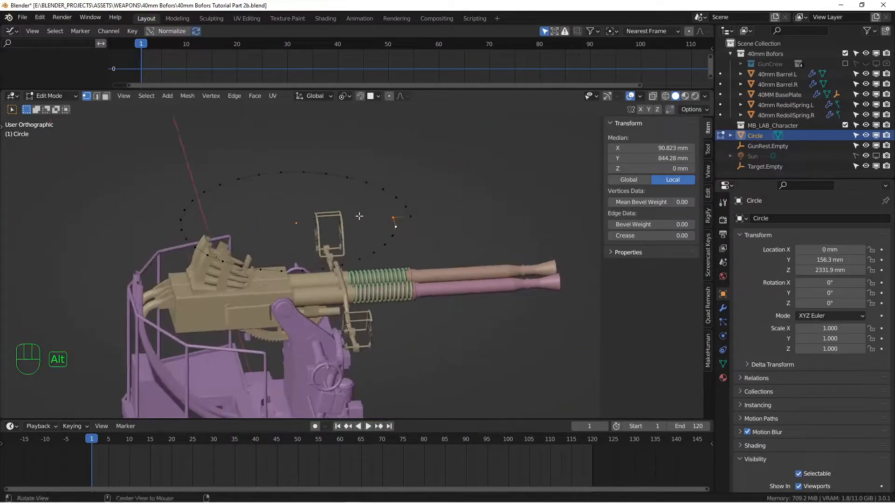
{"action": "key", "text": "a"}
{"action": "key", "text": "e"}
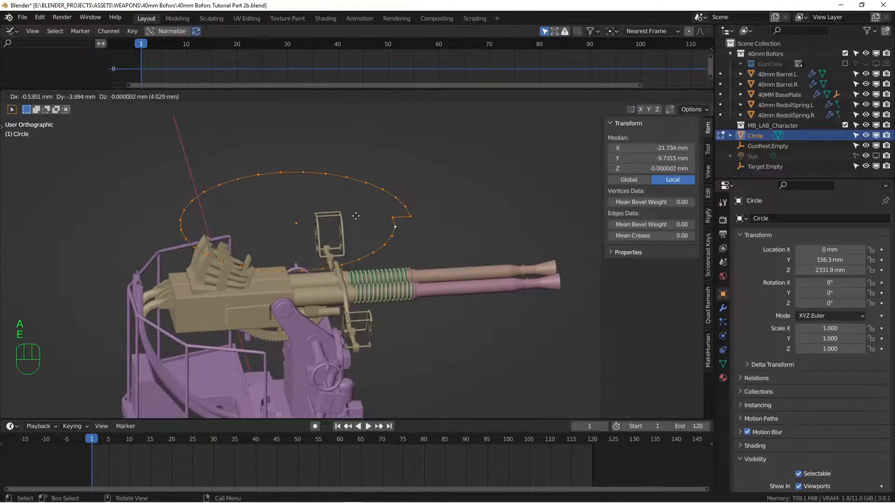
{"action": "left_click", "coordinate": [355, 188]}
Step: Fill the lower and upper edge loops of the extruded outline with faces to close the cam disc
{"action": "middle_click_drag", "start_coordinate": [355, 188], "coordinate": [363, 242], "text": "alt"}
{"action": "key", "text": "KP_3"}
{"action": "key", "text": "2"}
{"action": "key", "text": "f"}
{"action": "left_click", "coordinate": [353, 253], "text": "alt"}
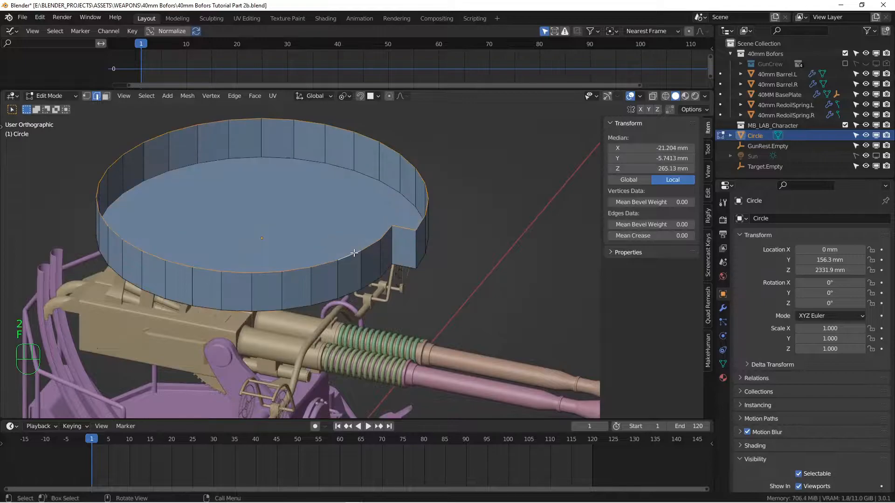
{"action": "key", "text": "f"}
{"action": "scroll", "coordinate": [347, 249], "scroll_direction": "down", "scroll_amount": 5}
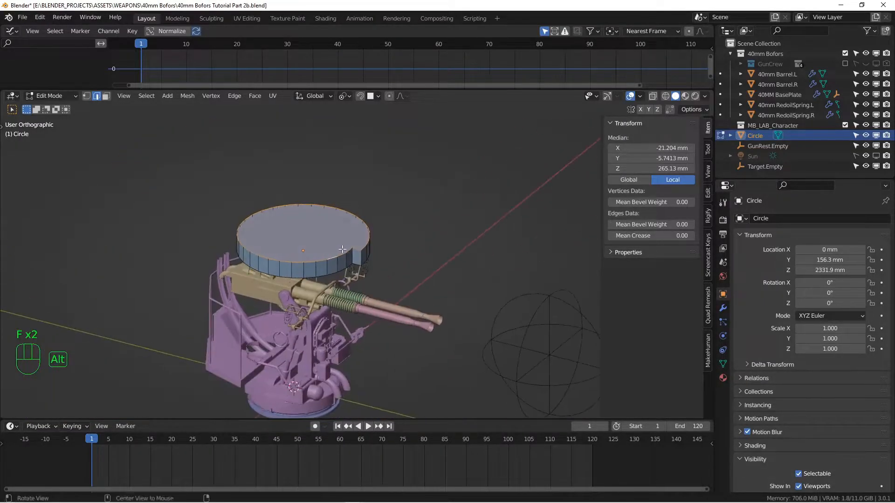
Step: Move the disc object behind the gun along Y to about -3970 mm in Object Mode
{"action": "key", "text": "Tab"}
{"action": "key", "text": "KP_7"}
{"action": "scroll", "coordinate": [366, 211], "scroll_direction": "down", "scroll_amount": 3}
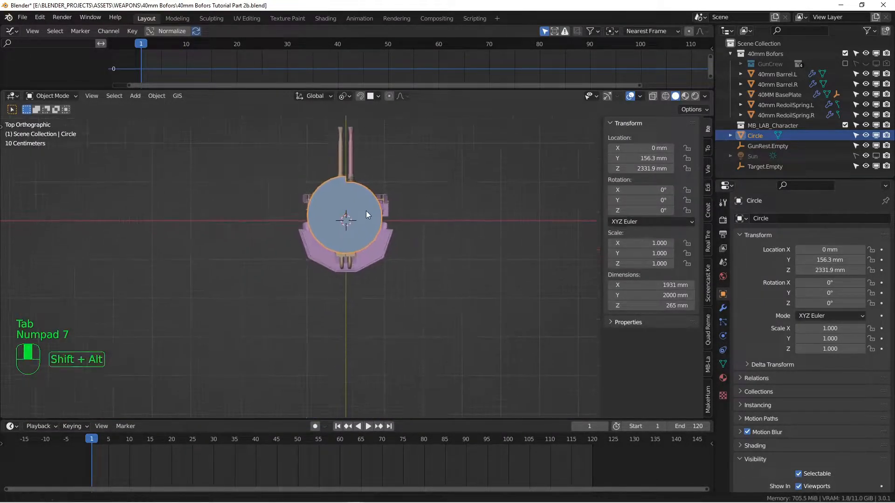
{"action": "key", "text": "g"}
{"action": "left_click", "coordinate": [359, 364]}
{"action": "middle_click_drag", "start_coordinate": [359, 363], "coordinate": [376, 185], "text": "alt"}
{"action": "key", "text": "KP_3"}
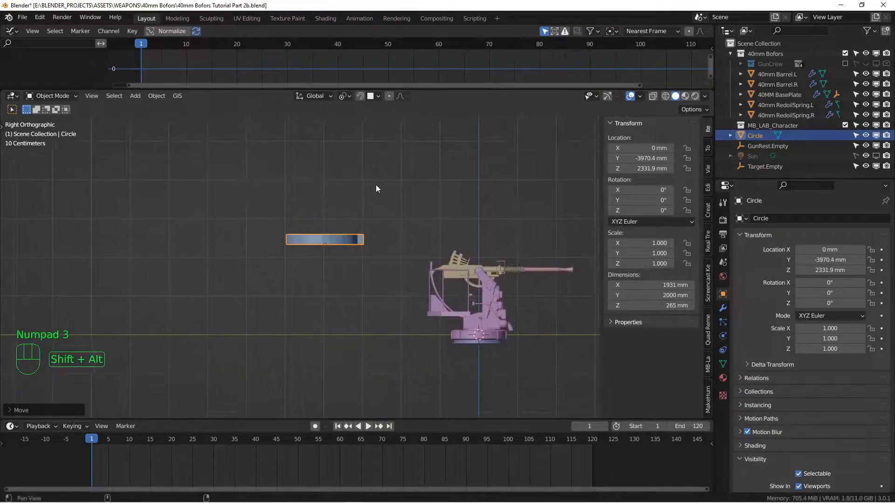
Step: Lower the disc along Z to a height of about 1388 mm
{"action": "scroll", "coordinate": [376, 186], "scroll_direction": "up", "scroll_amount": 2}
{"action": "key", "text": "g"}
{"action": "left_click", "coordinate": [373, 232]}
{"action": "middle_click_drag", "start_coordinate": [374, 232], "coordinate": [325, 239], "text": "alt"}
{"action": "key", "text": "KP_3"}
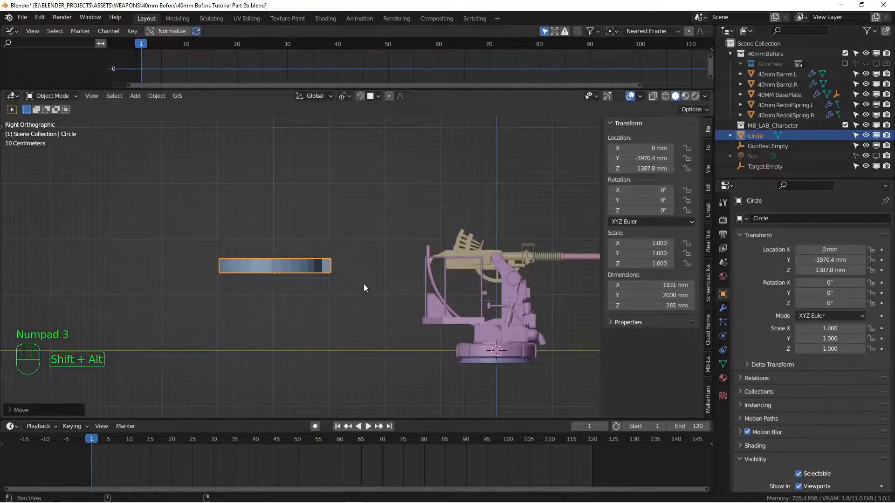
Step: Snap the 3D cursor to the disc's origin
{"action": "middle_click_drag", "start_coordinate": [367, 281], "coordinate": [396, 230], "text": "shift"}
{"action": "scroll", "coordinate": [396, 230], "scroll_direction": "up", "scroll_amount": 1}
{"action": "scroll", "coordinate": [396, 234], "scroll_direction": "up", "scroll_amount": 2}
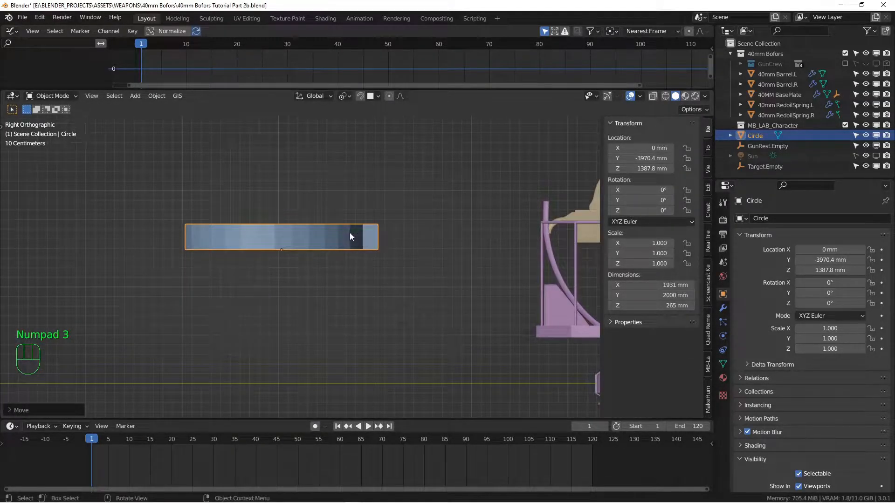
{"action": "key", "text": "shift+s"}
{"action": "left_click", "coordinate": [340, 282]}
{"action": "middle_click_drag", "start_coordinate": [295, 245], "coordinate": [385, 245], "text": "shift"}
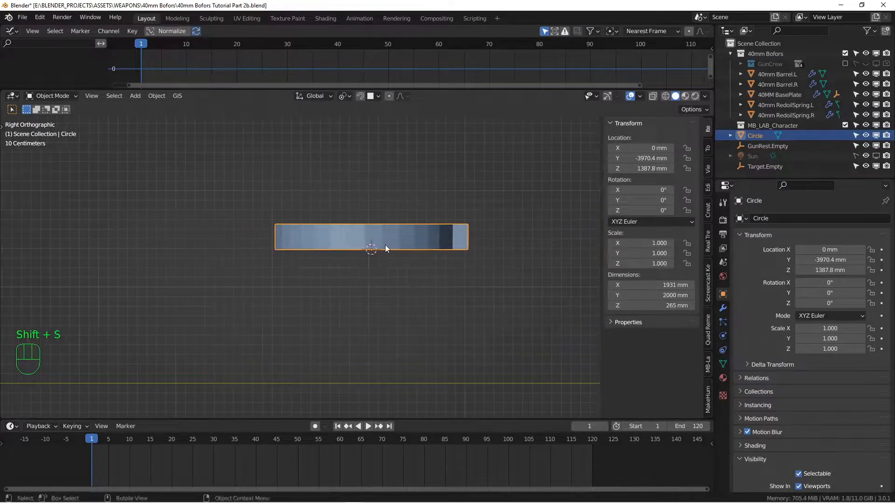
Step: Duplicate the whole disc mesh in Edit Mode and place the copy about 383 mm lower along Z
{"action": "key", "text": "Tab"}
{"action": "key", "text": "a"}
{"action": "scroll", "coordinate": [385, 245], "scroll_direction": "up", "scroll_amount": 2}
{"action": "key", "text": "shift+d"}
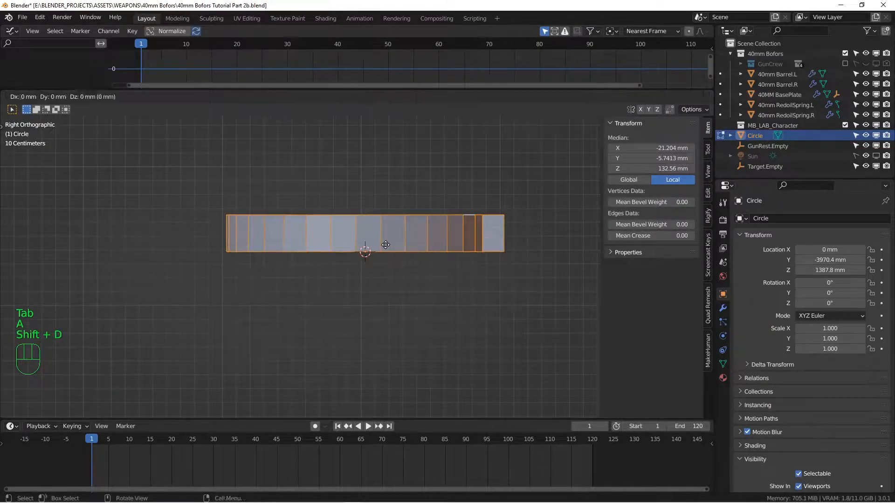
{"action": "key", "text": "z"}
{"action": "left_click", "coordinate": [390, 298]}
Step: Switch the viewport to wireframe shading and set the transform pivot to 3D Cursor
{"action": "key", "text": "ctrl+KP_7"}
{"action": "key", "text": "z"}
{"action": "left_click", "coordinate": [327, 292]}
{"action": "middle_click_drag", "start_coordinate": [427, 303], "coordinate": [400, 282], "text": "shift"}
{"action": "left_click", "coordinate": [346, 98]}
{"action": "left_click", "coordinate": [353, 118]}
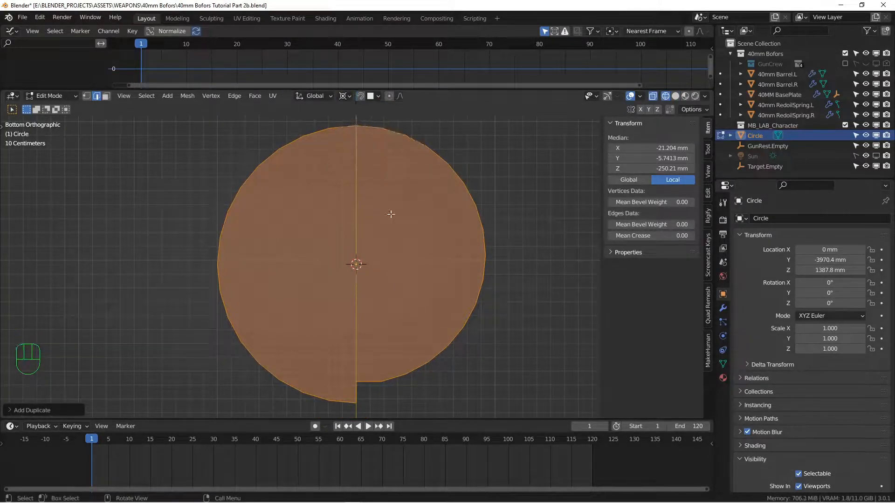
{"action": "left_click_drag", "start_coordinate": [397, 257], "coordinate": [337, 248], "text": "alt"}
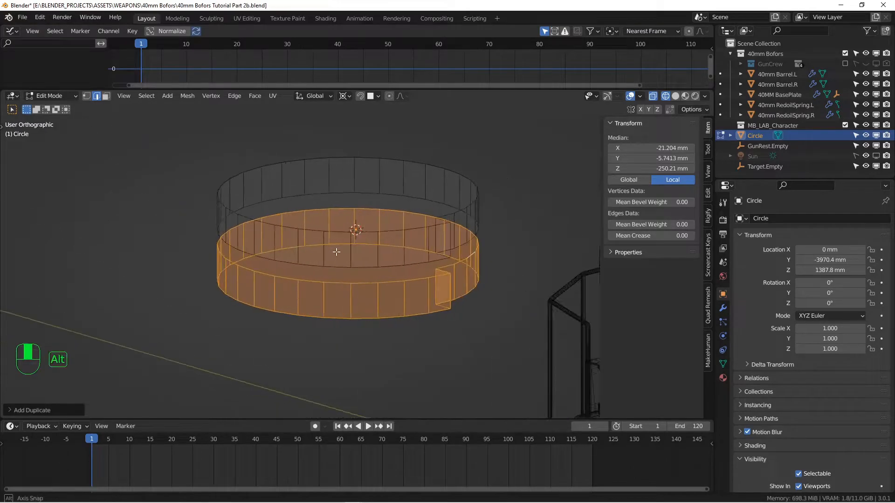
Step: Rotate the duplicated disc 180 degrees around the 3D cursor in top view
{"action": "key", "text": "KP_3"}
{"action": "key", "text": "KP_7"}
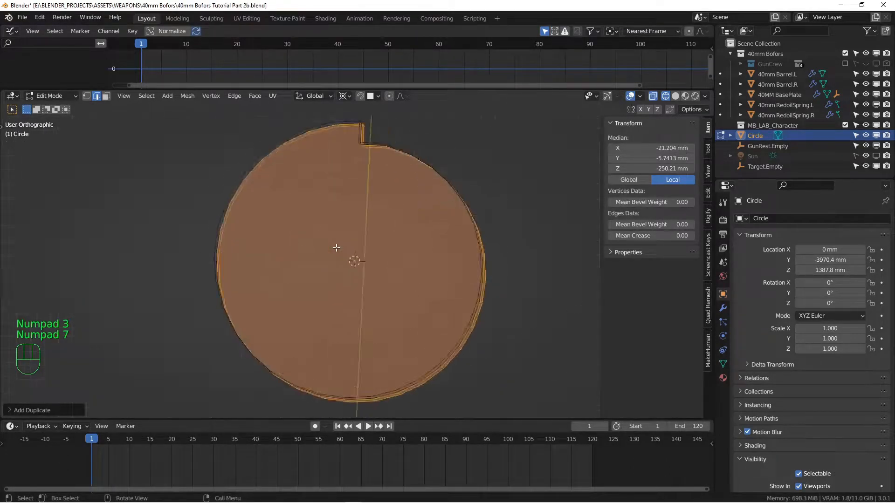
{"action": "key", "text": "r"}
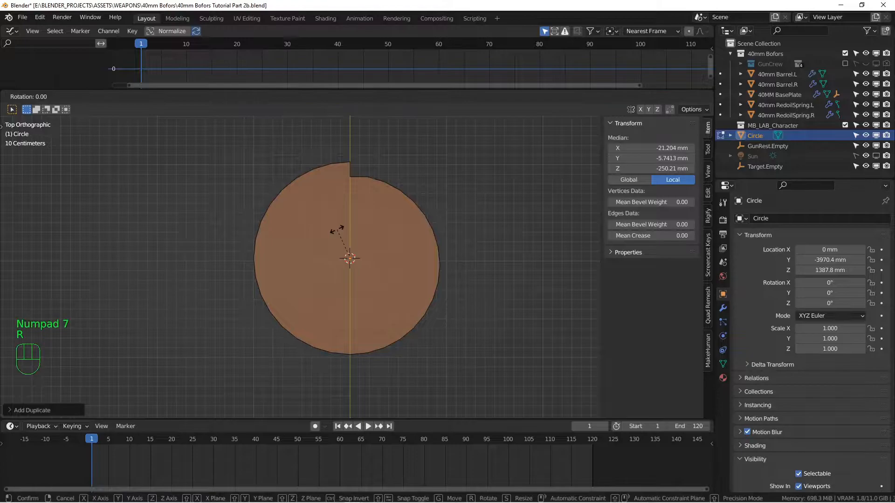
{"action": "key", "text": "1"}
{"action": "key", "text": "8"}
{"action": "key", "text": "0"}
{"action": "key", "text": "Return"}
{"action": "scroll", "coordinate": [337, 230], "scroll_direction": "up", "scroll_amount": 3}
{"action": "left_click_drag", "start_coordinate": [362, 167], "coordinate": [405, 179], "text": "alt+shift"}
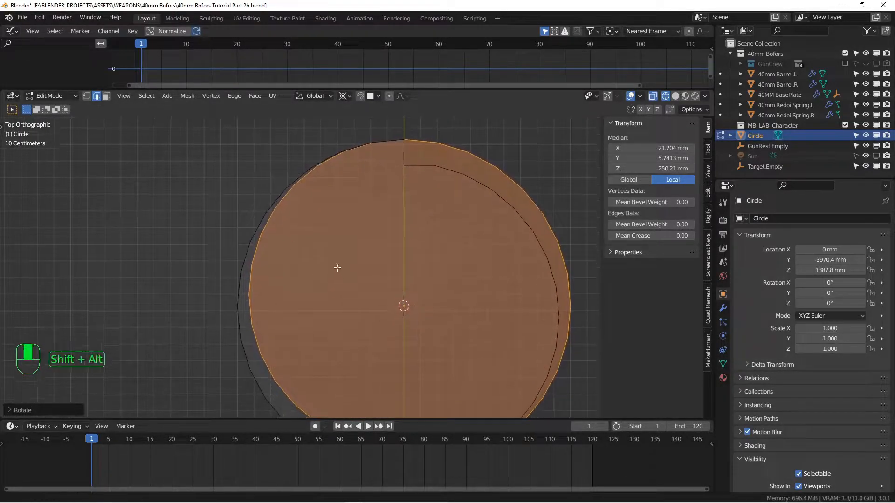
{"action": "scroll", "coordinate": [345, 230], "scroll_direction": "down", "scroll_amount": 3}
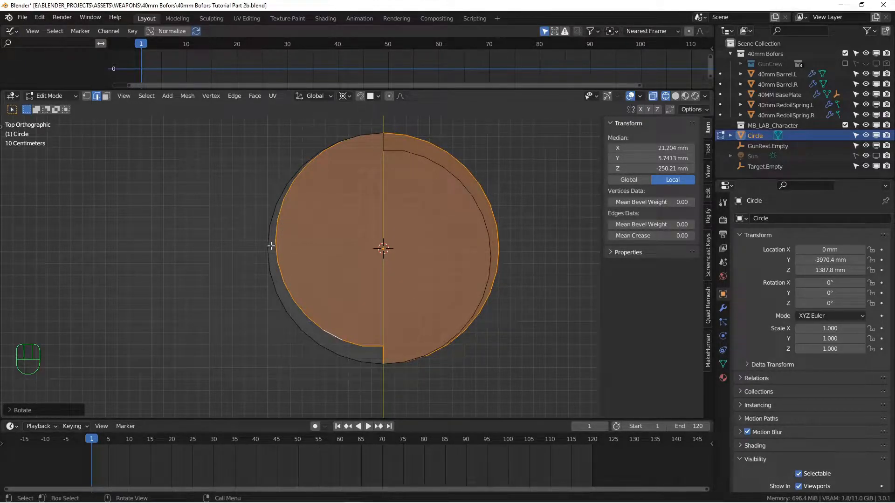
Step: Return to solid shading and Object Mode, and rename the stepped disc object as Cam
{"action": "left_click_drag", "start_coordinate": [392, 138], "coordinate": [333, 196], "text": "alt+shift"}
{"action": "key", "text": "z"}
{"action": "left_click", "coordinate": [410, 195]}
{"action": "left_click_drag", "start_coordinate": [359, 266], "coordinate": [352, 244], "text": "alt+shift"}
{"action": "key", "text": "Tab"}
{"action": "key", "text": "F2"}
{"action": "type", "text": "Cam"}
{"action": "key", "text": "Return"}
Step: Add a single-bone armature at the 3D cursor in top view
{"action": "left_click_drag", "start_coordinate": [379, 247], "coordinate": [359, 262], "text": "alt"}
{"action": "key", "text": "KP_7"}
{"action": "key", "text": "shift+a"}
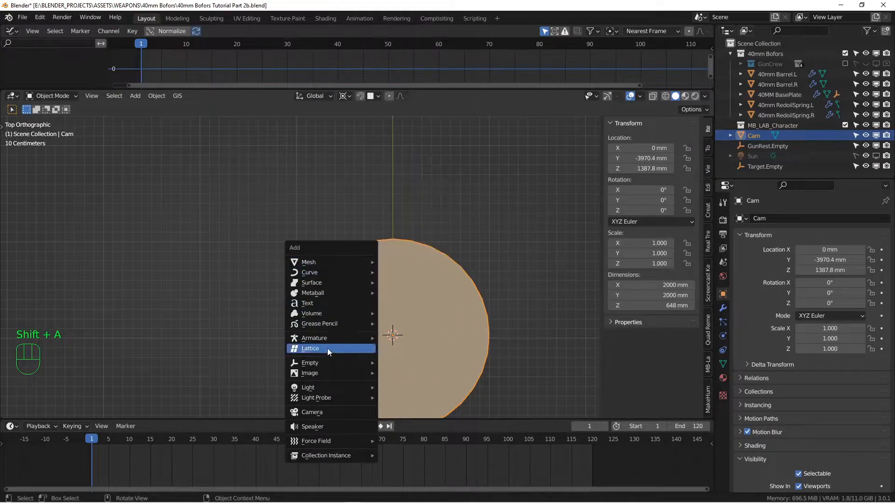
{"action": "mouse_move", "coordinate": [319, 367]}
{"action": "mouse_move", "coordinate": [314, 338]}
{"action": "left_click", "coordinate": [407, 338]}
Step: Move the armature about 1059 mm along Y towards the gun, placing the bone's base just outside the cam's rim
{"action": "left_click_drag", "start_coordinate": [416, 330], "coordinate": [387, 354], "text": "alt+shift"}
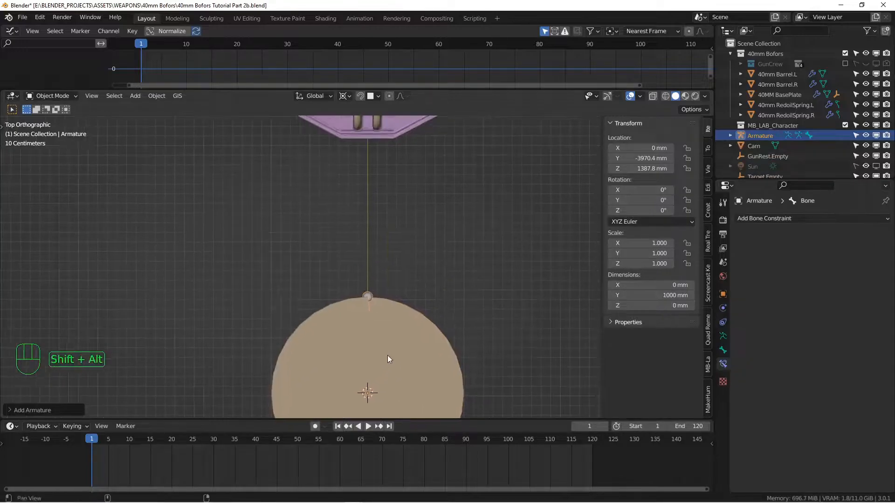
{"action": "key", "text": "g"}
{"action": "key", "text": "y"}
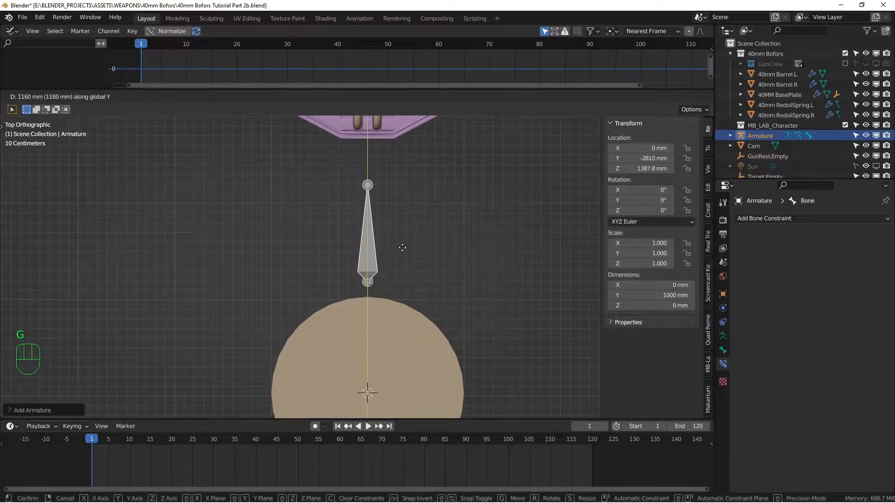
{"action": "left_click", "coordinate": [402, 257]}
{"action": "scroll", "coordinate": [395, 292], "scroll_direction": "up", "scroll_amount": 7}
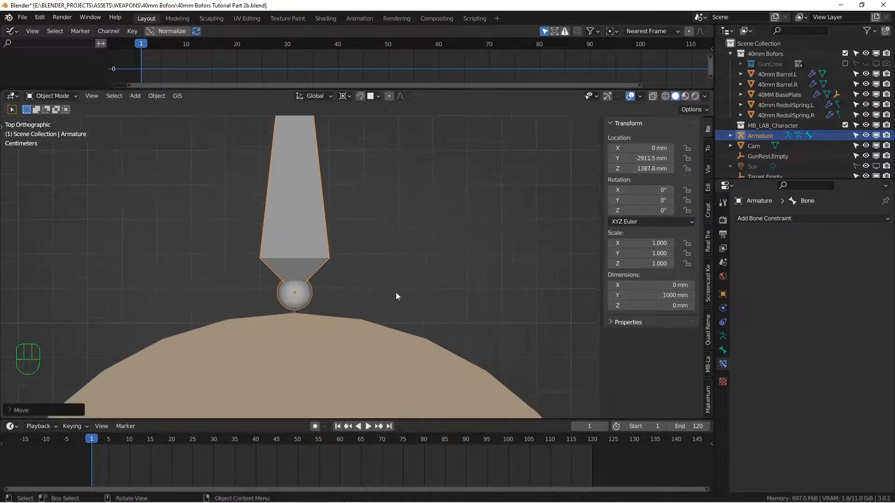
{"action": "left_click_drag", "start_coordinate": [396, 292], "coordinate": [468, 222], "text": "alt+shift"}
{"action": "scroll", "coordinate": [406, 295], "scroll_direction": "down", "scroll_amount": 3}
Step: Open the Cam mesh in Edit Mode with wireframe shading and vertex selection
{"action": "left_click", "coordinate": [406, 296]}
{"action": "key", "text": "Tab"}
{"action": "scroll", "coordinate": [406, 295], "scroll_direction": "down", "scroll_amount": 3}
{"action": "key", "text": "z"}
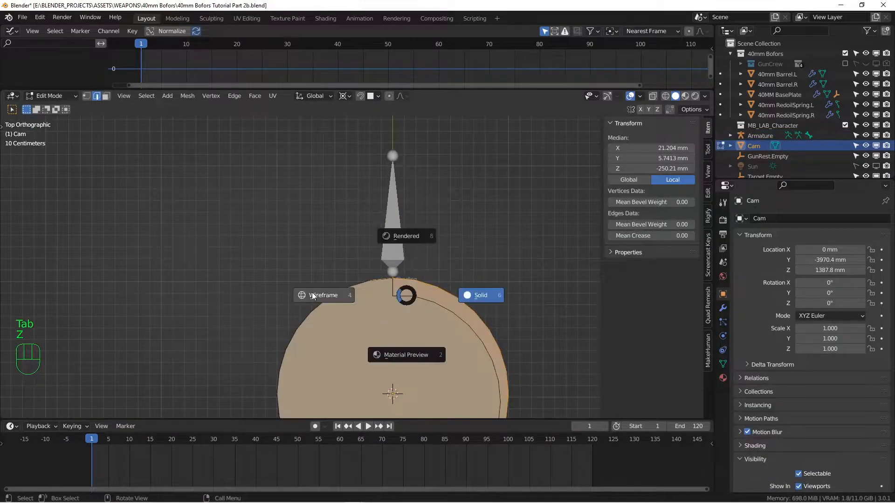
{"action": "left_click", "coordinate": [320, 296]}
{"action": "left_click_drag", "start_coordinate": [401, 336], "coordinate": [391, 296], "text": "alt+shift"}
{"action": "scroll", "coordinate": [411, 241], "scroll_direction": "down", "scroll_amount": 2}
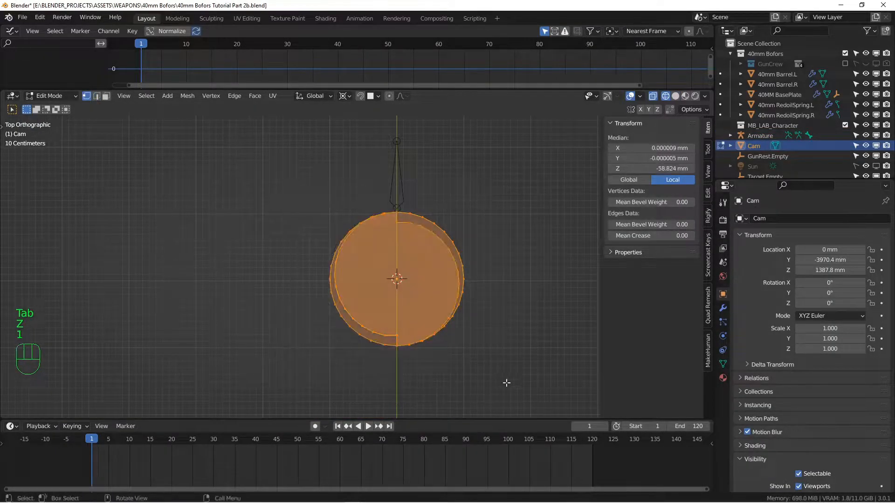
Step: Rotate the whole cam mesh about 0.46° clockwise in top view to offset its step from the bone's centre line, and leave Edit Mode
{"action": "scroll", "coordinate": [399, 340], "scroll_direction": "up", "scroll_amount": 10}
{"action": "left_click_drag", "start_coordinate": [422, 206], "coordinate": [344, 241], "text": "alt+shift"}
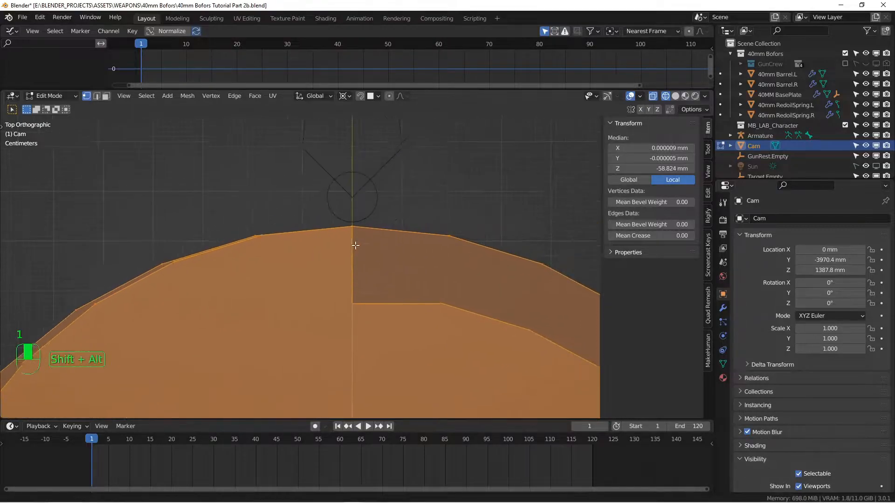
{"action": "scroll", "coordinate": [344, 241], "scroll_direction": "up", "scroll_amount": 2}
{"action": "key", "text": "r"}
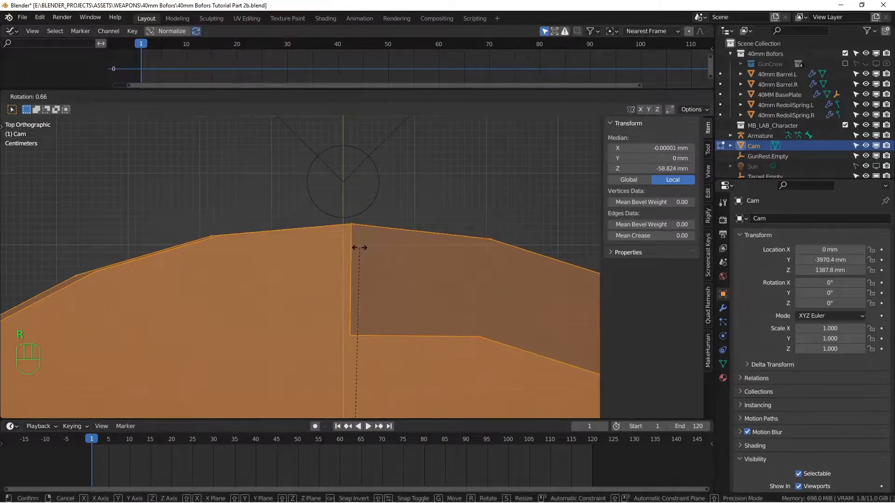
{"action": "right_click", "coordinate": [353, 229]}
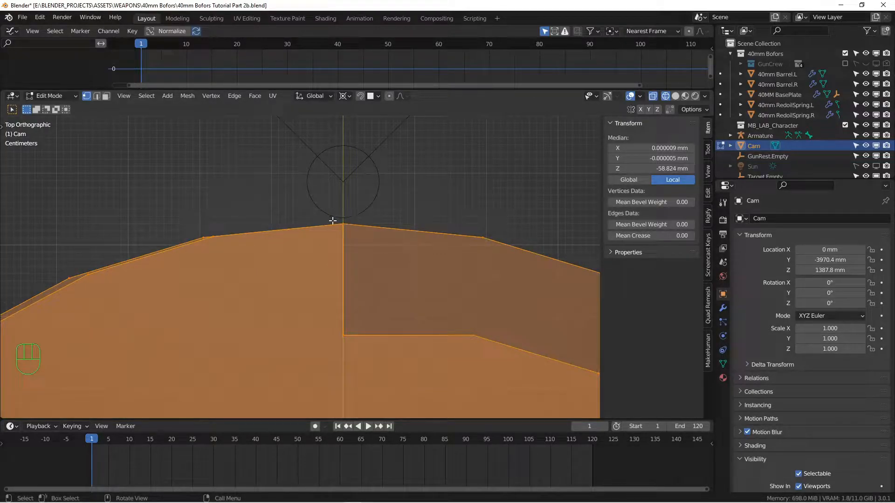
{"action": "key", "text": "r"}
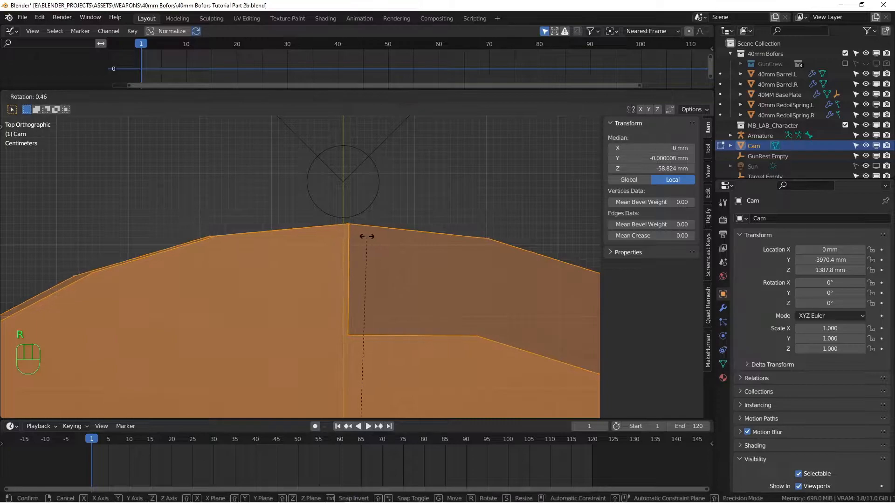
{"action": "left_click", "coordinate": [367, 236]}
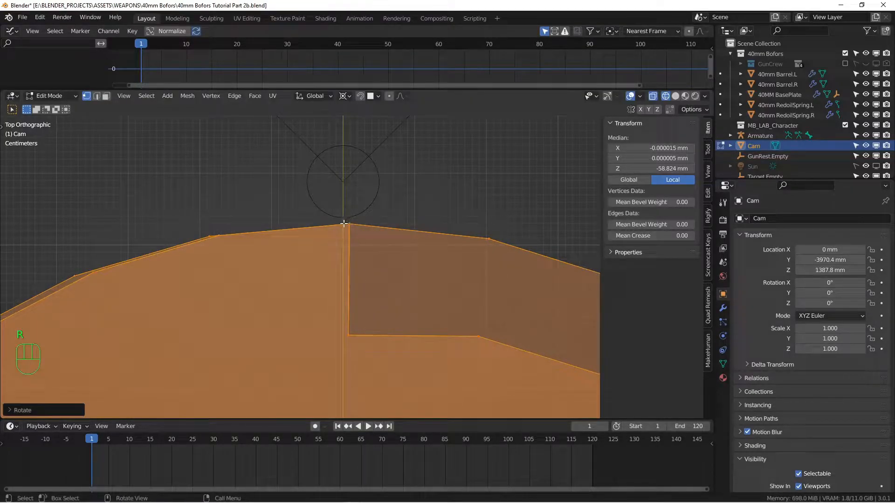
{"action": "scroll", "coordinate": [366, 218], "scroll_direction": "down", "scroll_amount": 4}
{"action": "key", "text": "Tab"}
Step: Return the viewport to solid shading and bring both the cam and the armature into view
{"action": "left_click", "coordinate": [374, 202], "text": "alt"}
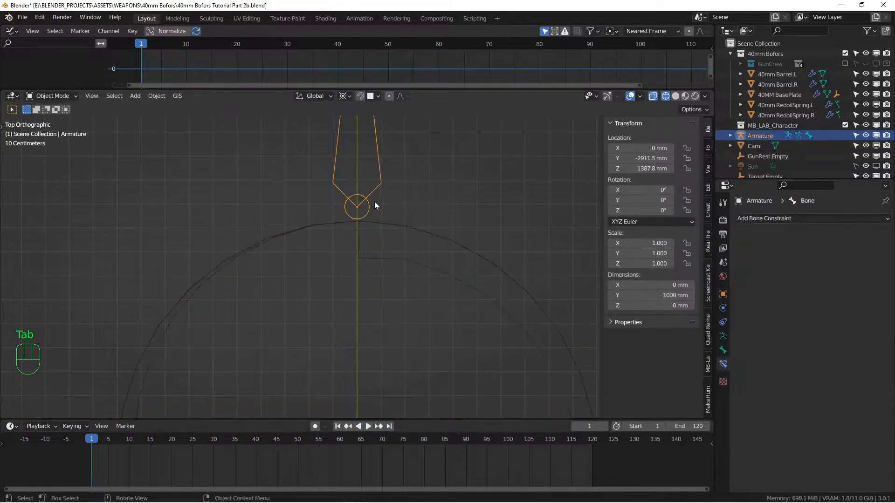
{"action": "middle_click_drag", "start_coordinate": [436, 259], "coordinate": [371, 215]}
{"action": "key", "text": "z"}
{"action": "left_click", "coordinate": [443, 214]}
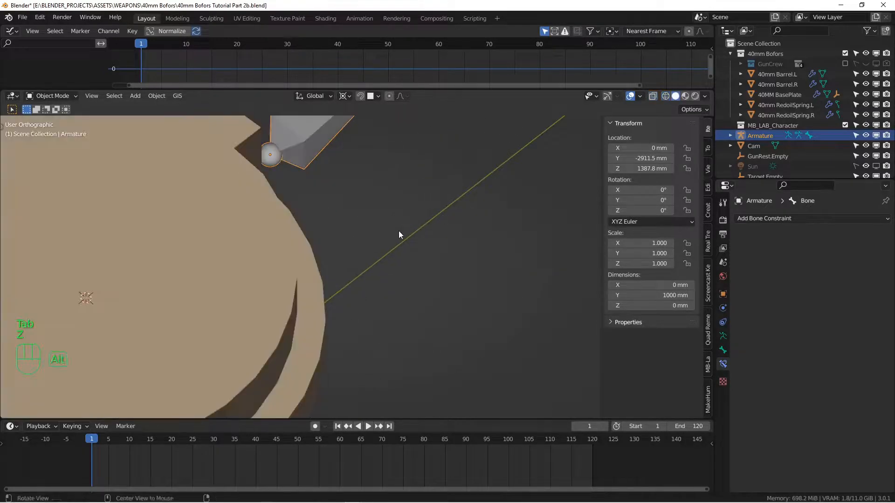
{"action": "left_click", "coordinate": [384, 217]}
{"action": "scroll", "coordinate": [373, 200], "scroll_direction": "down", "scroll_amount": 5}
{"action": "middle_click_drag", "start_coordinate": [360, 182], "coordinate": [345, 283], "text": "shift"}
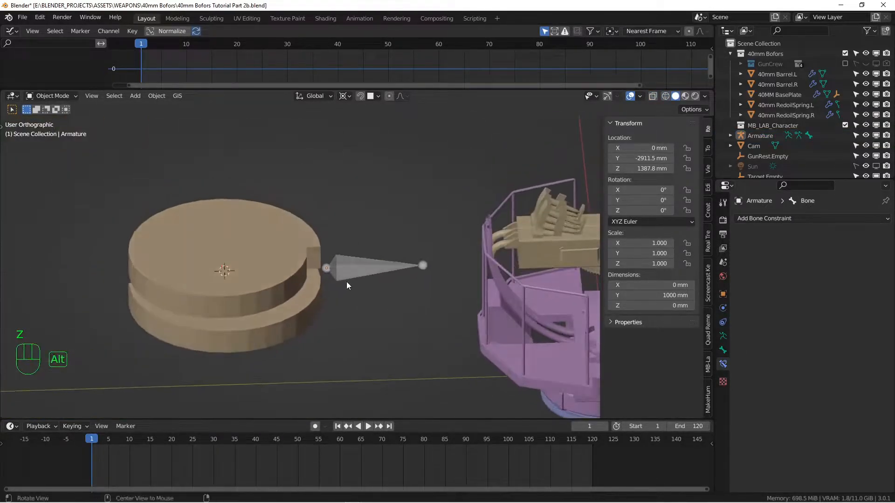
Step: Raise the armature about 146 mm along Z in right view, level with the upper cam disc
{"action": "left_click", "coordinate": [351, 264], "text": "alt"}
{"action": "key", "text": "KP_3"}
{"action": "scroll", "coordinate": [312, 288], "scroll_direction": "up", "scroll_amount": 6}
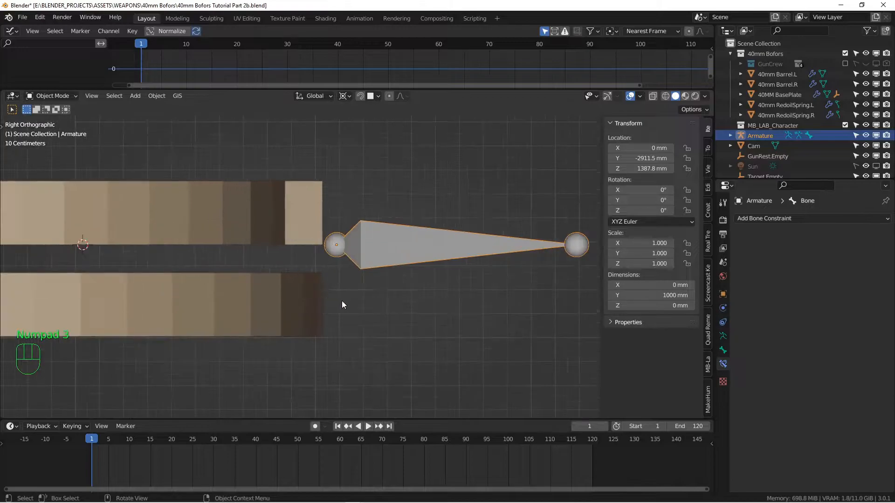
{"action": "key", "text": "g"}
{"action": "left_click", "coordinate": [339, 262]}
{"action": "middle_click_drag", "start_coordinate": [351, 231], "coordinate": [376, 260]}
{"action": "scroll", "coordinate": [278, 283], "scroll_direction": "down", "scroll_amount": 3}
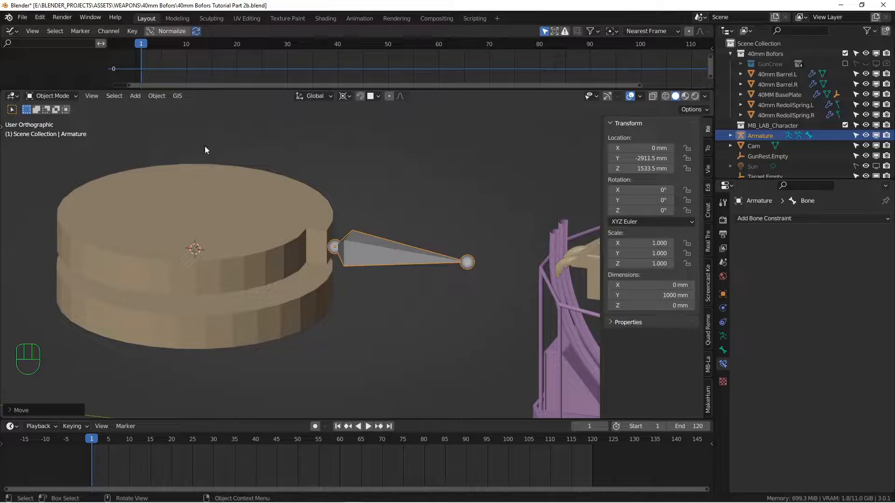
Step: Enter Pose Mode and add a Shrinkwrap constraint to the bone with Cam as the target
{"action": "left_click", "coordinate": [51, 96]}
{"action": "left_click", "coordinate": [62, 128]}
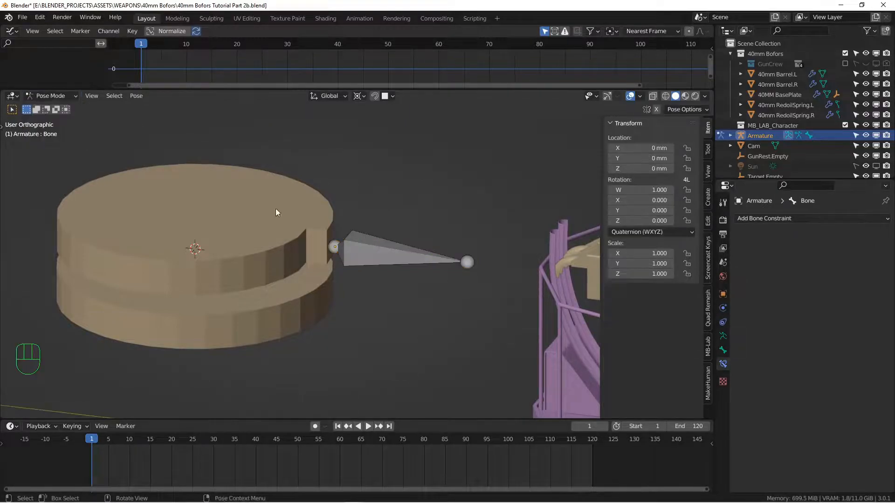
{"action": "left_click", "coordinate": [395, 242]}
{"action": "middle_click_drag", "start_coordinate": [390, 250], "coordinate": [402, 246]}
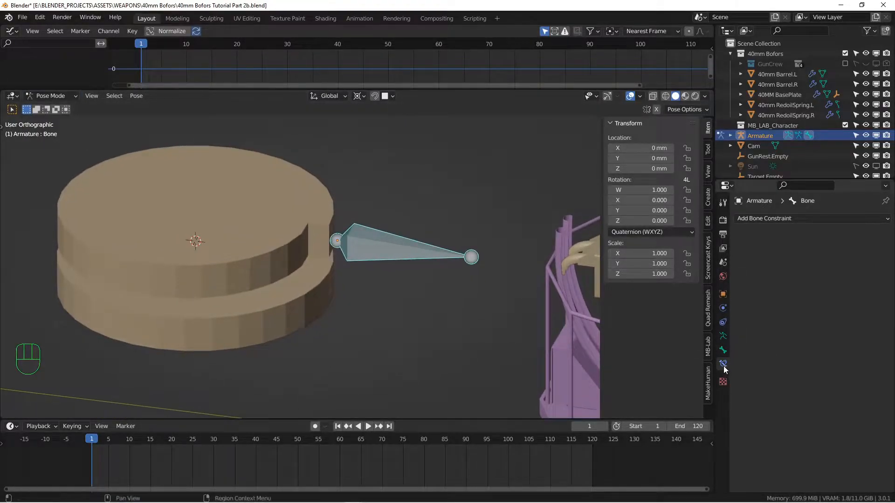
{"action": "left_click", "coordinate": [786, 219]}
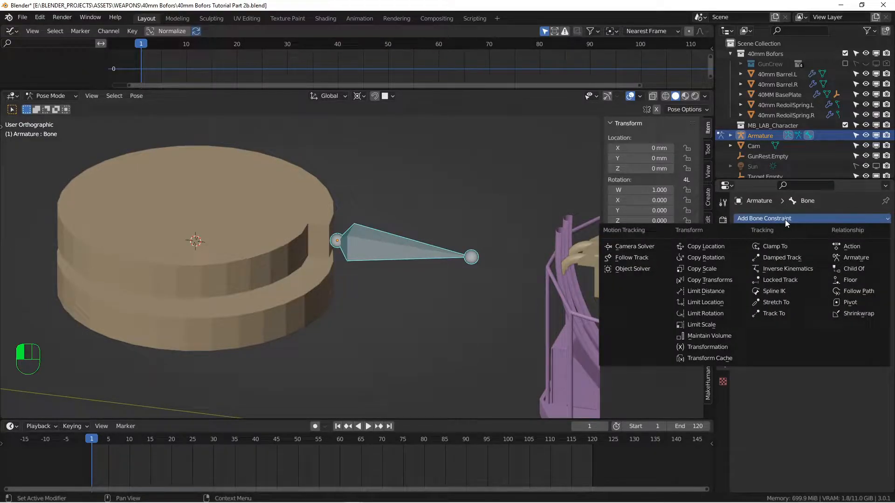
{"action": "left_click", "coordinate": [852, 314]}
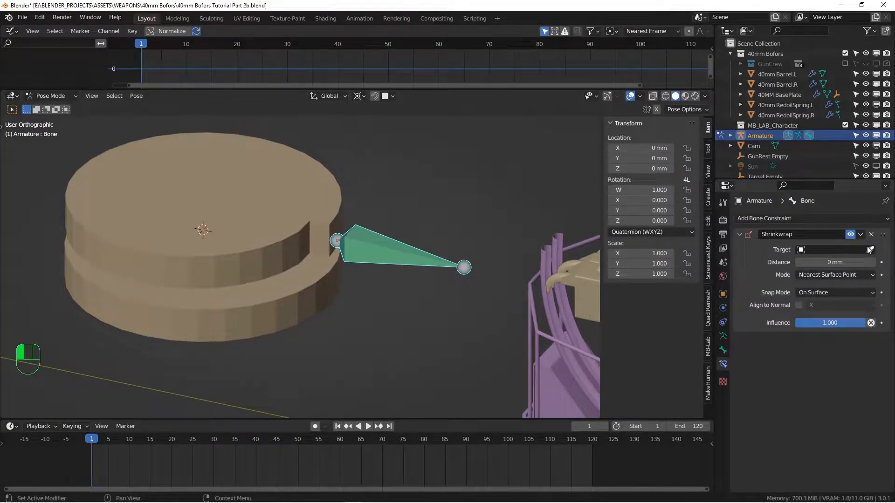
{"action": "left_click", "coordinate": [869, 250]}
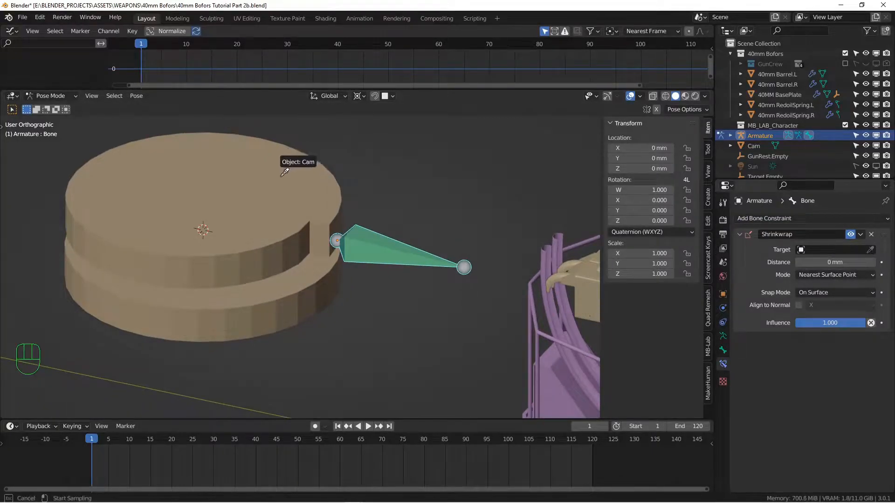
{"action": "left_click", "coordinate": [294, 183]}
Step: Set the Shrinkwrap mode to Project along the -Y axis and return to Object Mode
{"action": "left_click", "coordinate": [810, 275]}
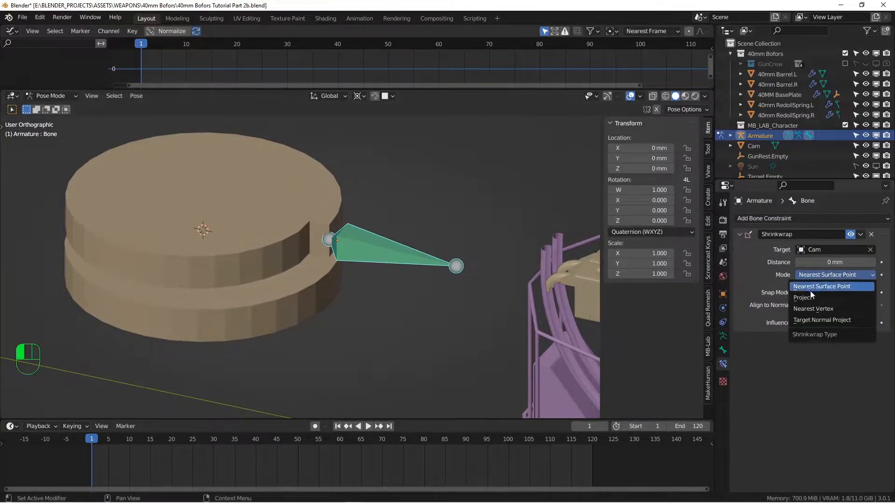
{"action": "left_click", "coordinate": [809, 295]}
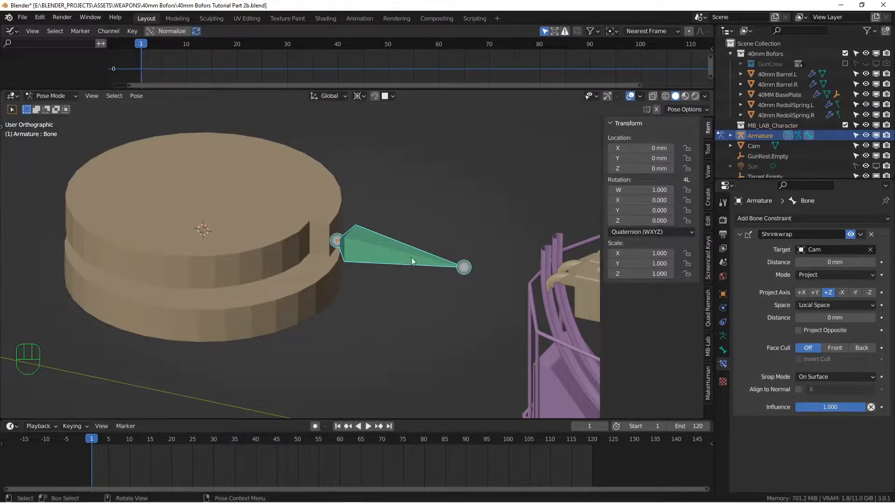
{"action": "left_click", "coordinate": [855, 293]}
{"action": "left_click_drag", "start_coordinate": [402, 248], "coordinate": [387, 261], "text": "alt"}
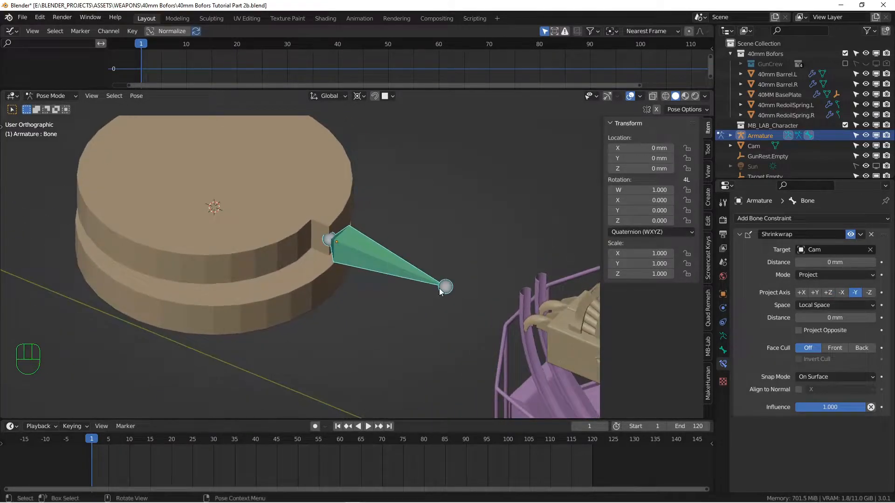
{"action": "left_click", "coordinate": [40, 99]}
{"action": "left_click", "coordinate": [58, 96]}
{"action": "left_click", "coordinate": [57, 110]}
Step: Test-rotate the cam about the global Z axis to check how the bone follows its profile
{"action": "left_click", "coordinate": [263, 211]}
{"action": "scroll", "coordinate": [275, 224], "scroll_direction": "down", "scroll_amount": 2}
{"action": "left_click_drag", "start_coordinate": [296, 234], "coordinate": [297, 276], "text": "alt+shift"}
{"action": "key", "text": "r"}
{"action": "key", "text": "z"}
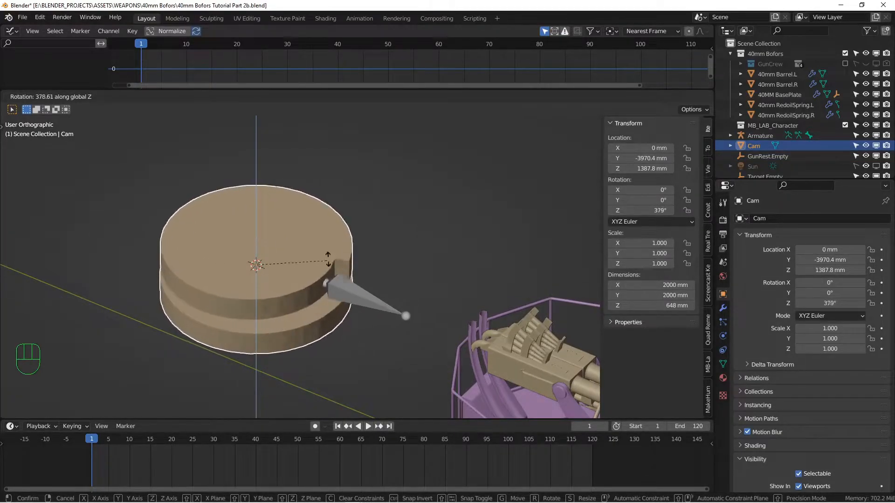
{"action": "right_click", "coordinate": [319, 235]}
Step: Rename the armature as Follower.R
{"action": "left_click_drag", "start_coordinate": [301, 280], "coordinate": [319, 272], "text": "alt"}
{"action": "left_click_drag", "start_coordinate": [361, 274], "coordinate": [341, 287], "text": "alt+shift"}
{"action": "scroll", "coordinate": [303, 268], "scroll_direction": "up", "scroll_amount": 2}
{"action": "left_click", "coordinate": [324, 266]}
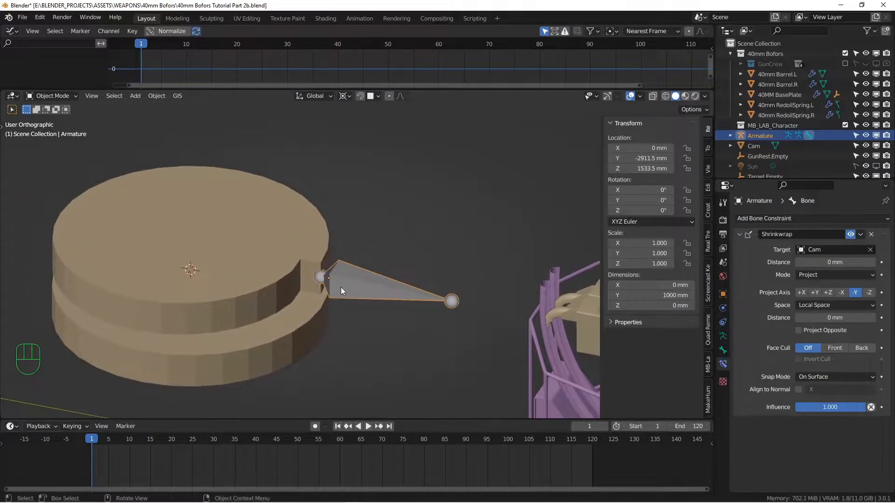
{"action": "key", "text": "F2"}
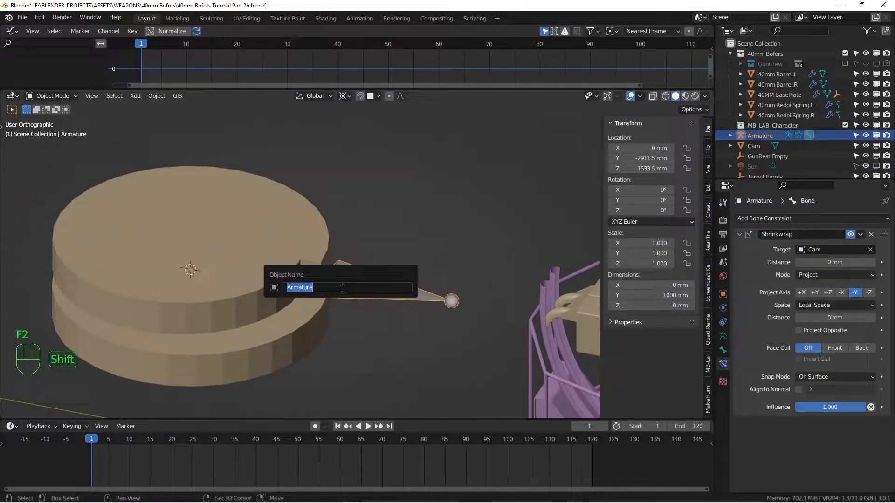
{"action": "type", "text": "Fo"}
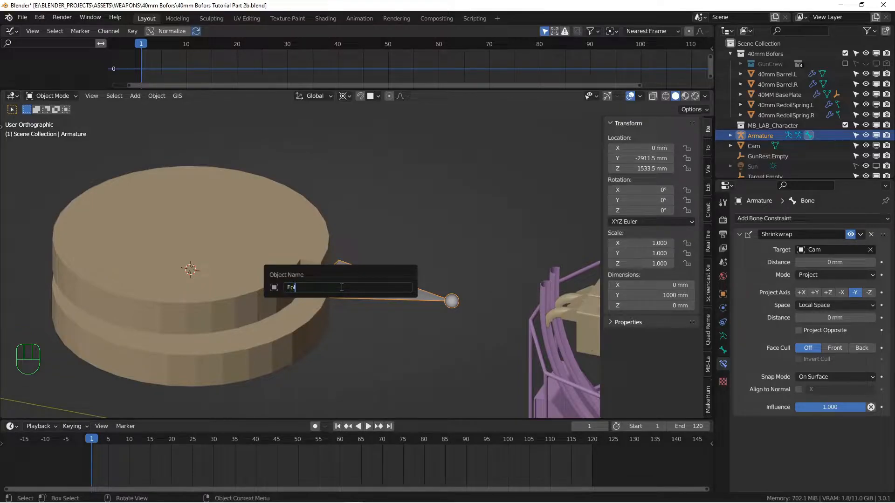
{"action": "type", "text": "llower.R"}
{"action": "key", "text": "Return"}
{"action": "scroll", "coordinate": [341, 287], "scroll_direction": "down", "scroll_amount": 2}
{"action": "left_click_drag", "start_coordinate": [376, 281], "coordinate": [297, 248], "text": "alt+shift"}
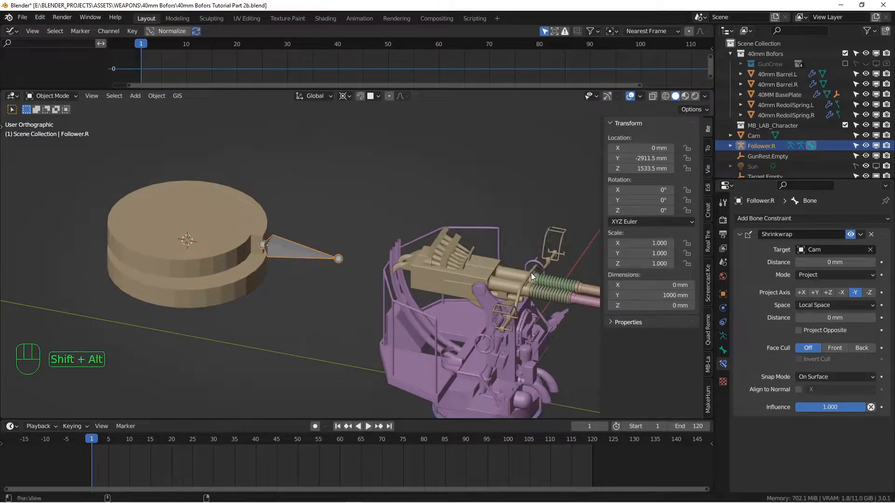
{"action": "left_click_drag", "start_coordinate": [530, 273], "coordinate": [443, 261], "text": "alt+shift"}
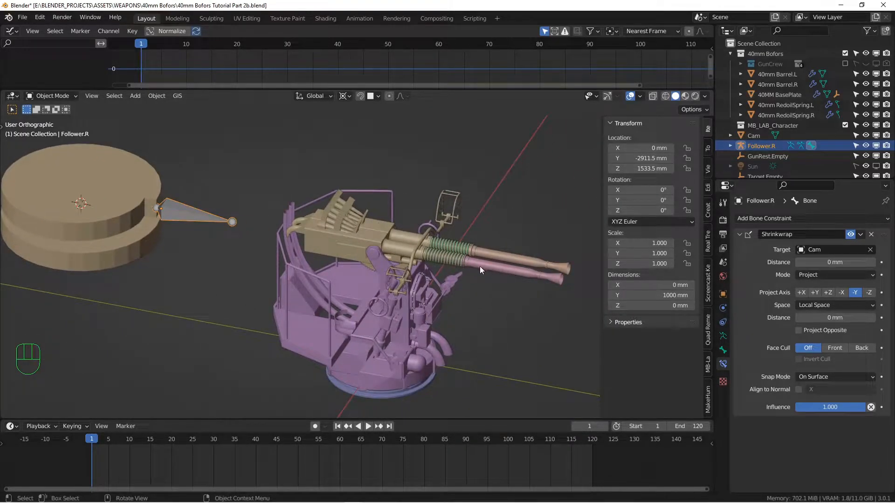
{"action": "left_click_drag", "start_coordinate": [231, 235], "coordinate": [205, 249], "text": "alt+shift"}
{"action": "left_click_drag", "start_coordinate": [190, 244], "coordinate": [296, 240], "text": "alt+shift"}
Step: Insert a single keyframe on the cam's Z rotation of 0° at frame 1
{"action": "left_click", "coordinate": [311, 253]}
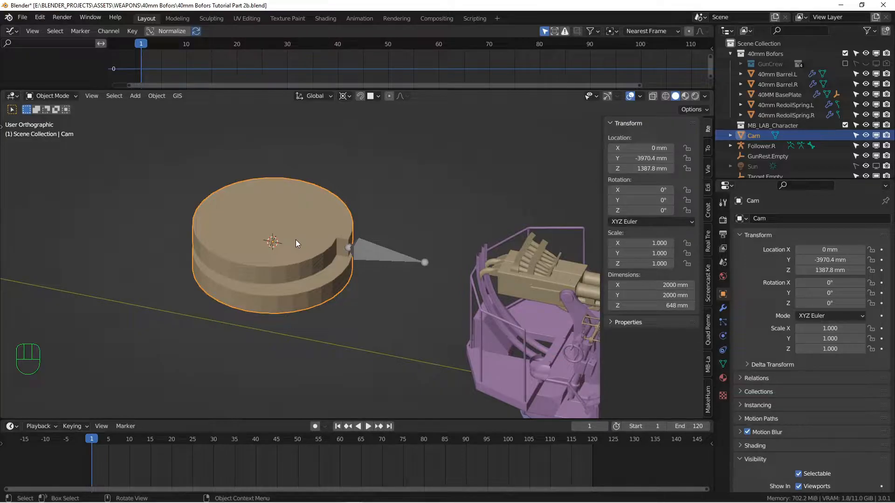
{"action": "left_click_drag", "start_coordinate": [279, 236], "coordinate": [281, 239], "text": "alt"}
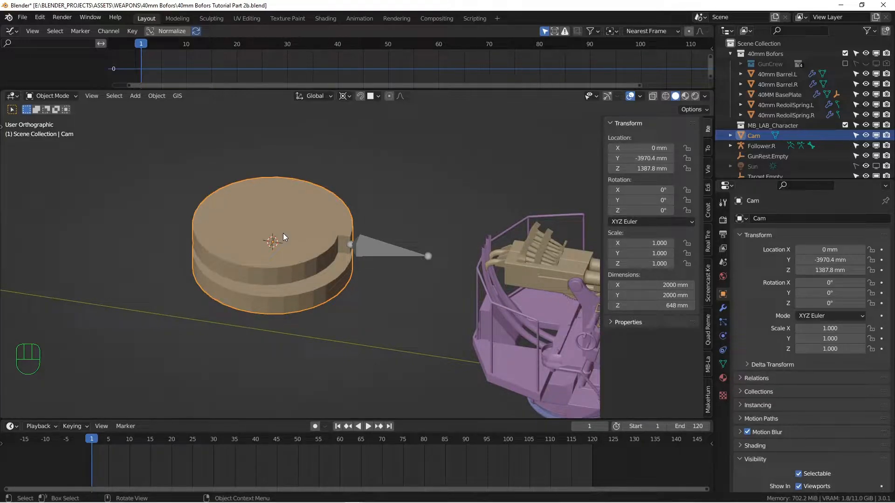
{"action": "middle_click_drag", "start_coordinate": [387, 245], "coordinate": [403, 241]}
{"action": "mouse_move", "coordinate": [315, 260]}
{"action": "middle_mouse_down", "text": "shift"}
{"action": "mouse_move", "coordinate": [328, 253]}
{"action": "mouse_move", "coordinate": [328, 262]}
{"action": "middle_mouse_up", "text": "shift"}
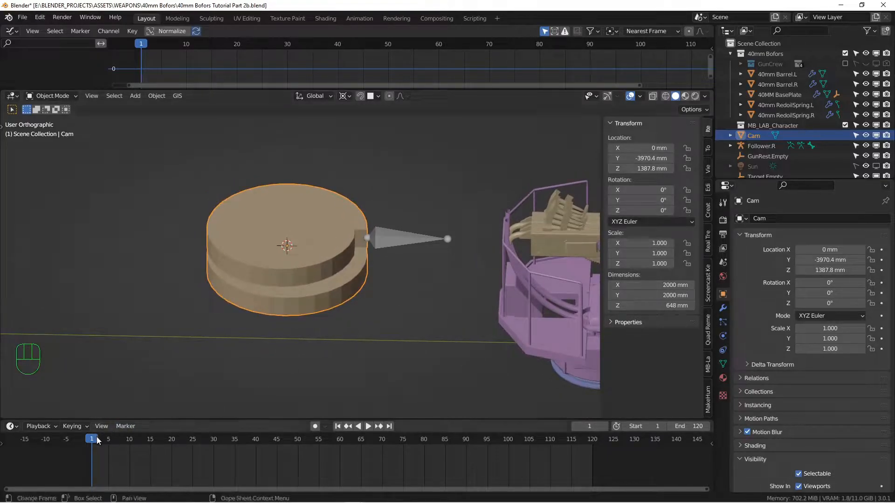
{"action": "right_click", "coordinate": [637, 211]}
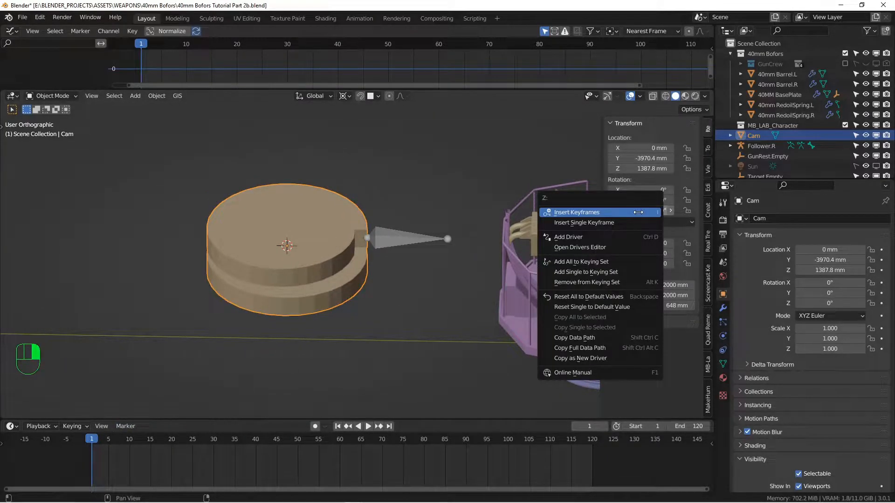
{"action": "left_click", "coordinate": [605, 223]}
{"action": "middle_click_drag", "start_coordinate": [389, 242], "coordinate": [345, 248]}
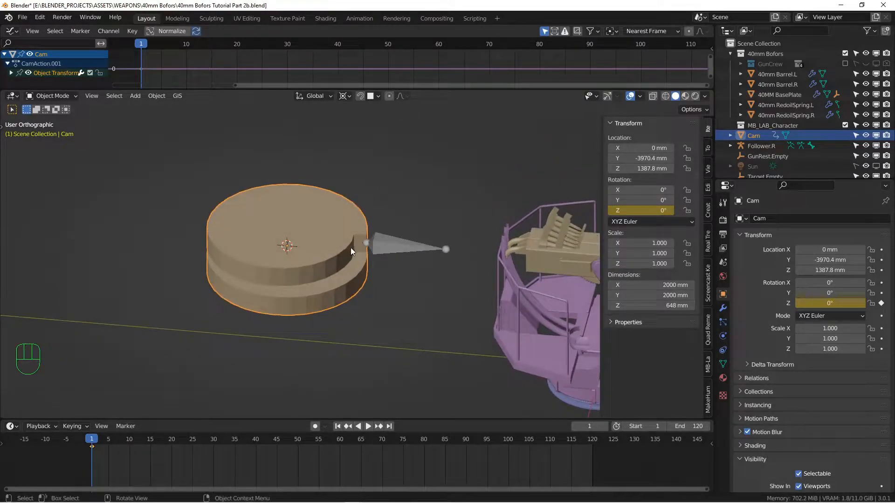
Step: At frame 12, set the cam's Z rotation to 360° and insert a single keyframe on that channel
{"action": "left_click", "coordinate": [589, 425]}
{"action": "type", "text": "12"}
{"action": "key", "text": "Return"}
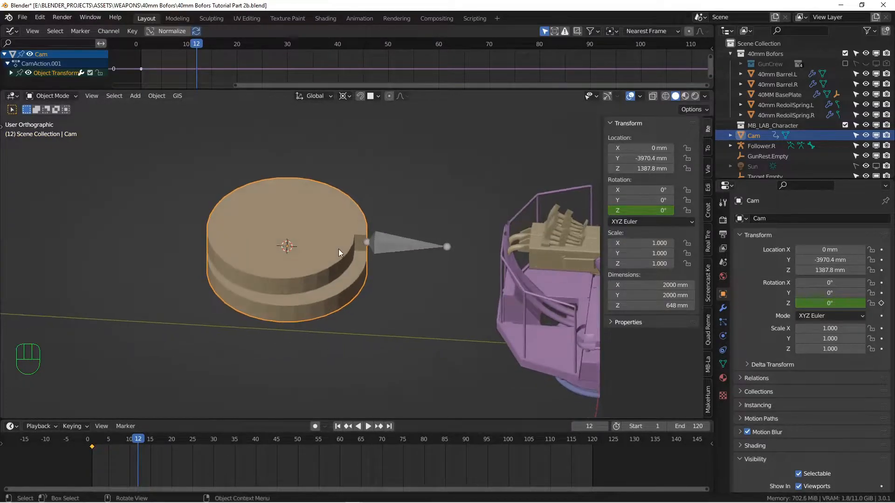
{"action": "type", "text": "r180"}
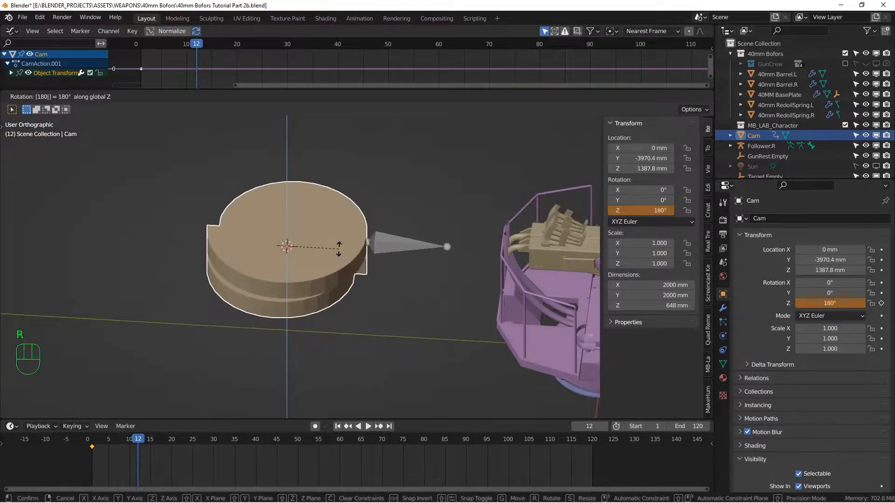
{"action": "key", "text": "Return"}
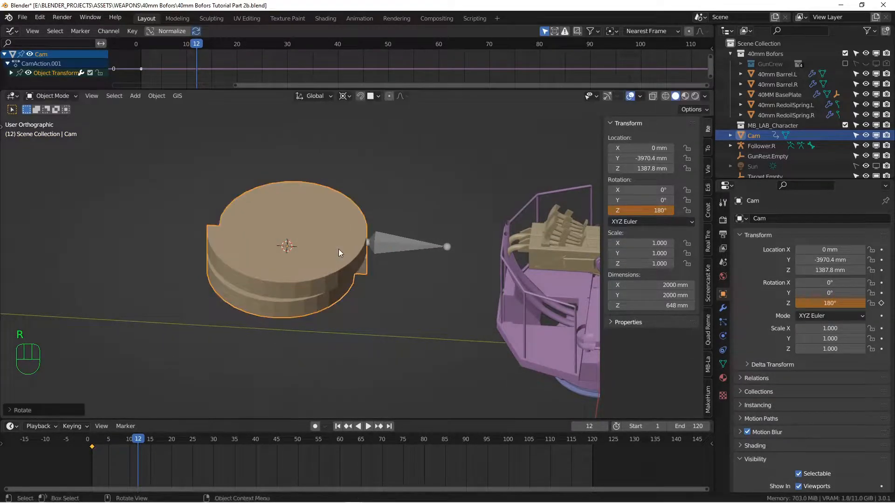
{"action": "left_click", "coordinate": [640, 211]}
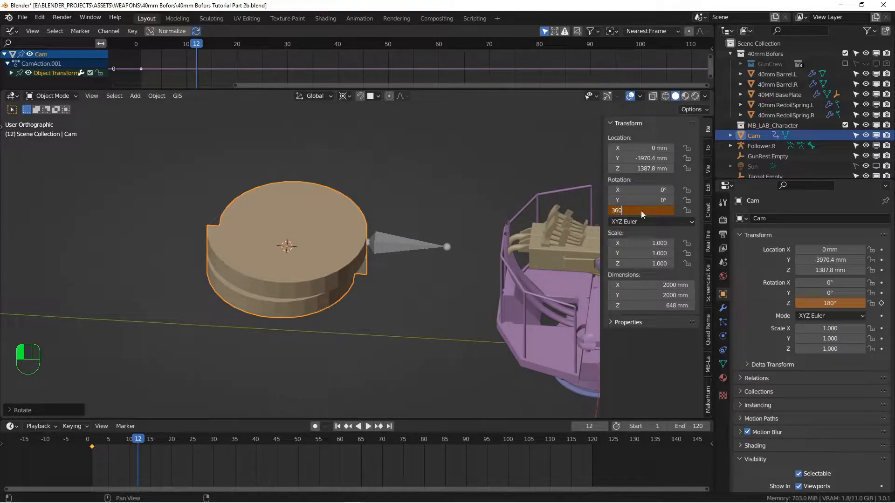
{"action": "type", "text": "360"}
{"action": "key", "text": "Return"}
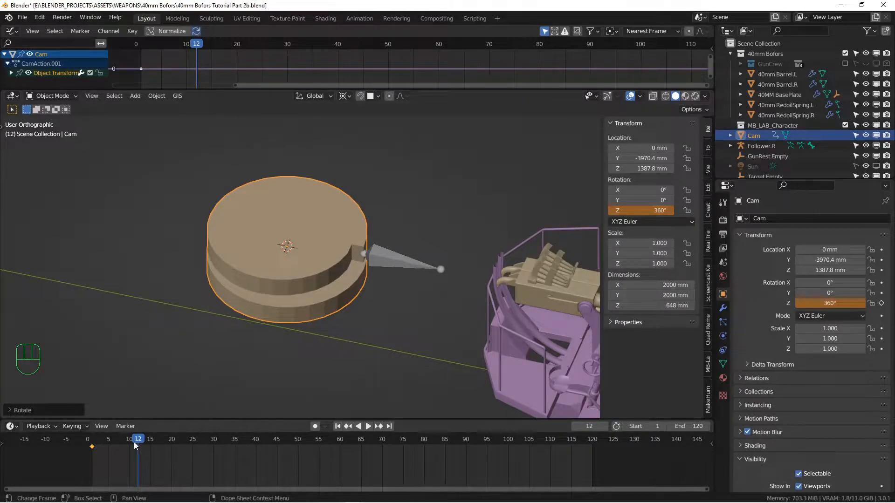
{"action": "right_click", "coordinate": [642, 210]}
{"action": "right_click", "coordinate": [654, 210]}
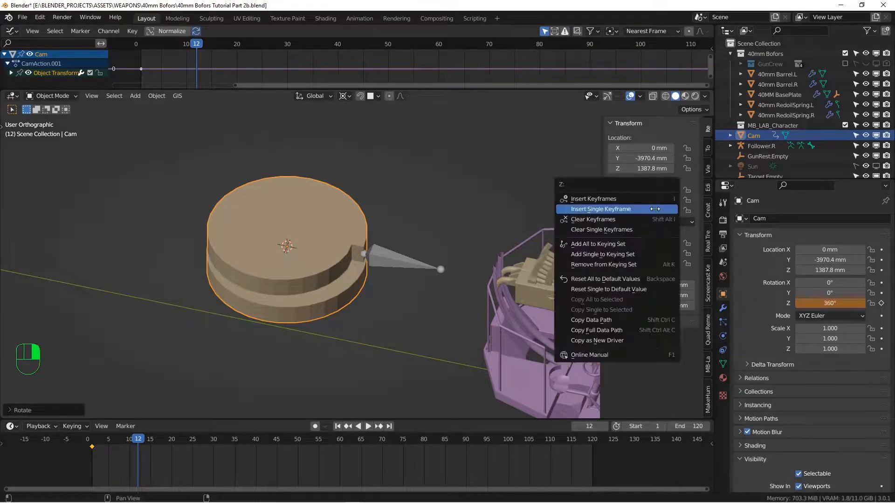
{"action": "left_click", "coordinate": [624, 210]}
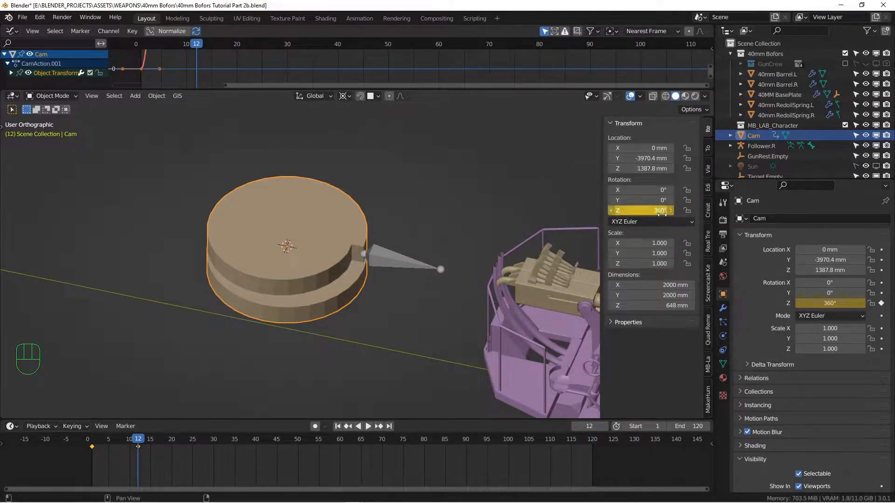
Step: Play the cam animation from the start to check its rotation, and rewind to frame 1
{"action": "left_click", "coordinate": [338, 426]}
{"action": "left_click", "coordinate": [368, 426]}
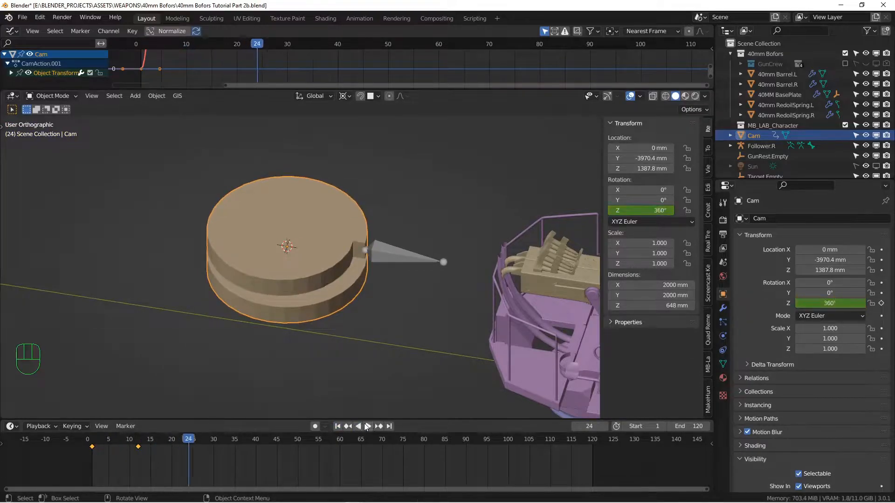
{"action": "left_click", "coordinate": [338, 426]}
{"action": "left_click", "coordinate": [368, 426]}
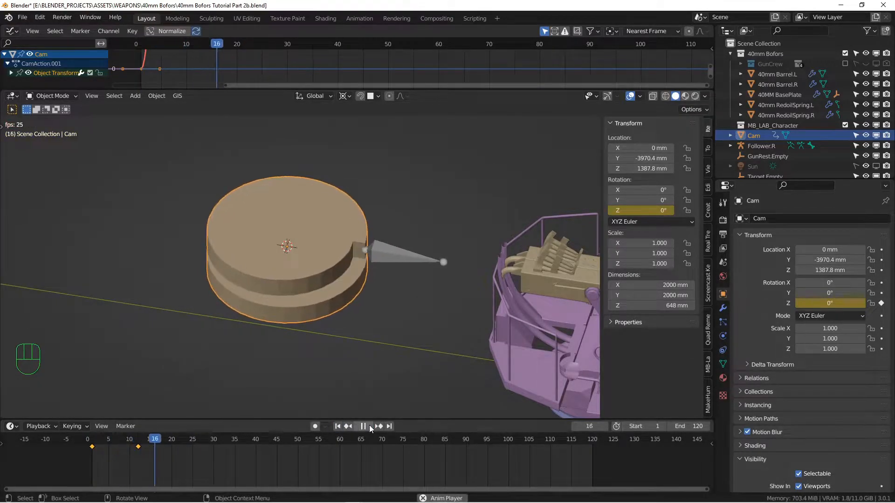
{"action": "left_click", "coordinate": [338, 425]}
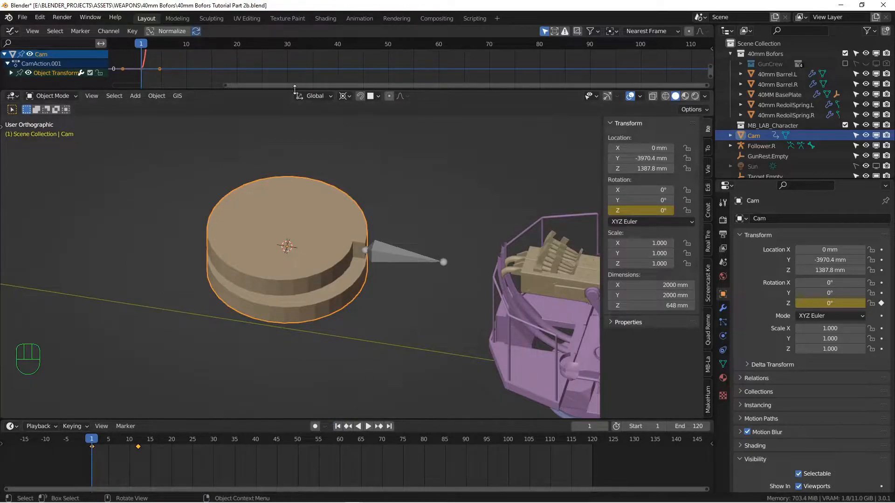
Step: Enlarge the Graph Editor and expand the cam's Object Transforms group down to its Z Euler Rotation channel
{"action": "left_click_drag", "start_coordinate": [294, 89], "coordinate": [294, 168]}
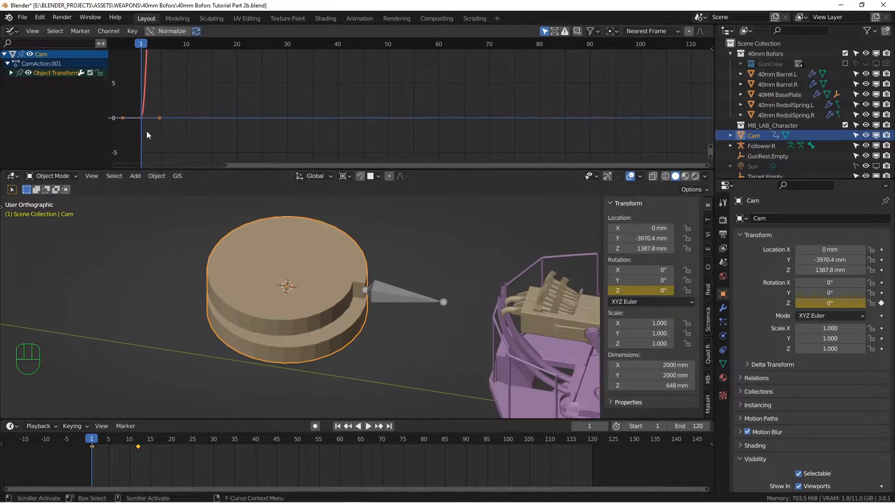
{"action": "left_click", "coordinate": [12, 30]}
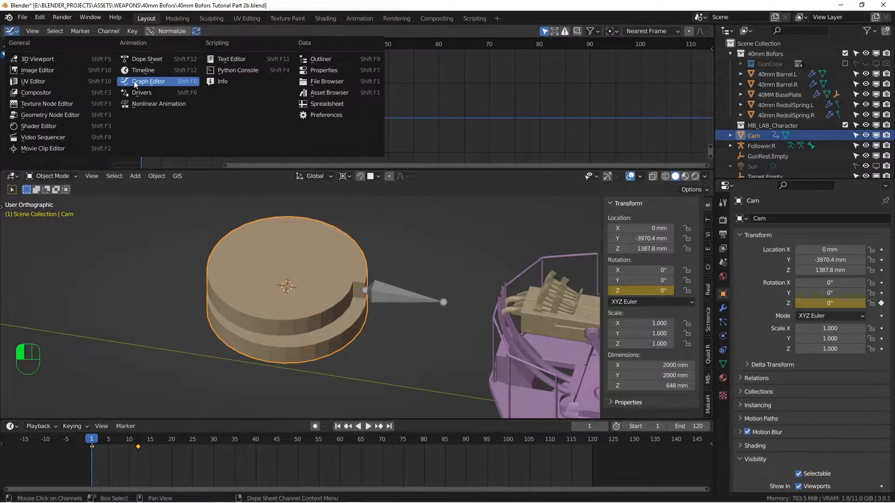
{"action": "left_click", "coordinate": [134, 84]}
{"action": "left_click", "coordinate": [15, 33]}
{"action": "left_click", "coordinate": [134, 85]}
{"action": "left_click", "coordinate": [11, 73]}
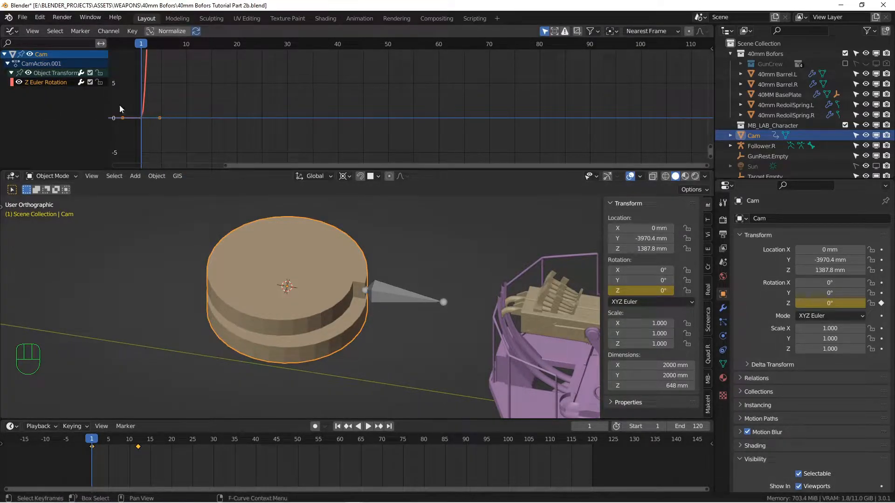
Step: Set the extrapolation mode of the cam's Z Euler Rotation channel to Linear Extrapolation
{"action": "right_click", "coordinate": [57, 82]}
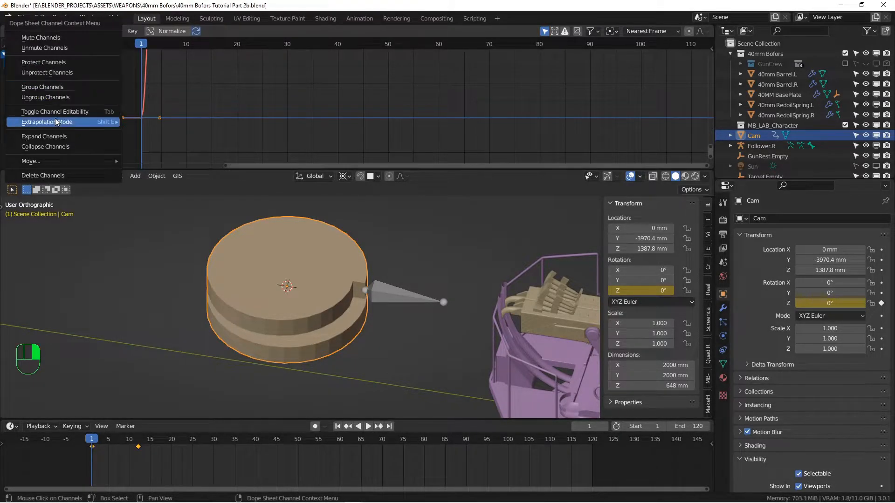
{"action": "mouse_move", "coordinate": [52, 121]}
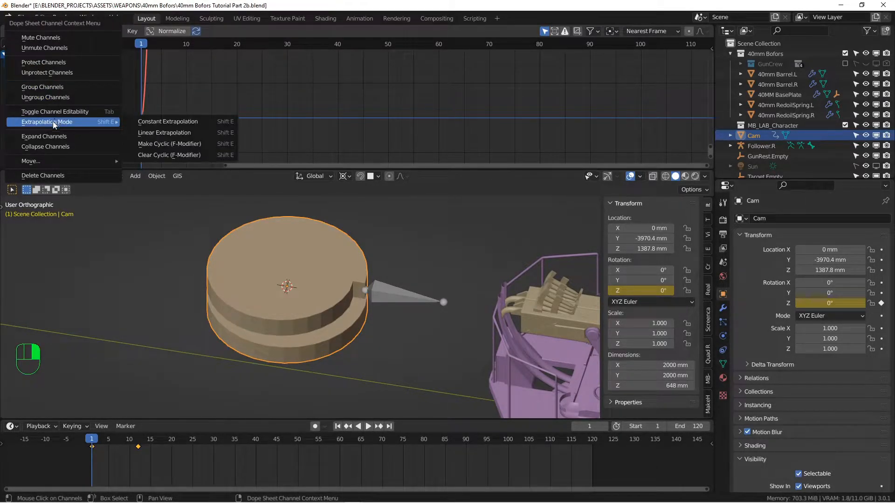
{"action": "left_click", "coordinate": [169, 132]}
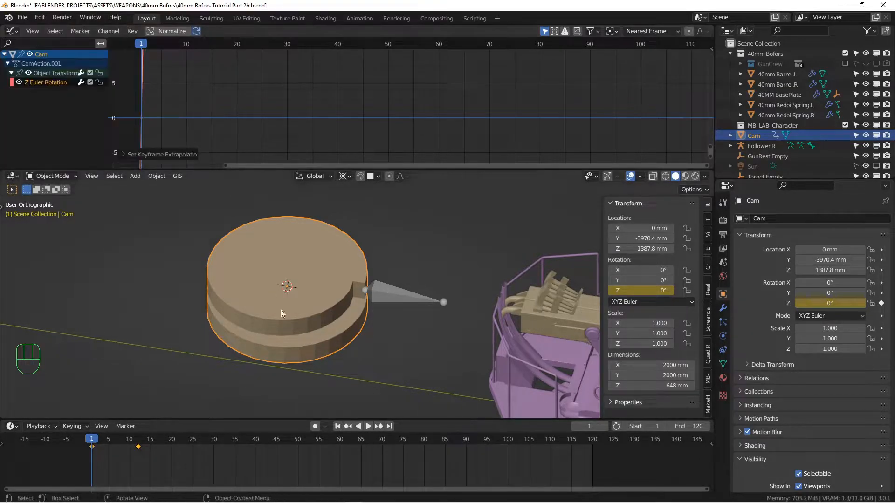
Step: Play the animation to check how the follower bone rides the continuously turning cam, and rewind to frame 1
{"action": "left_click", "coordinate": [368, 426]}
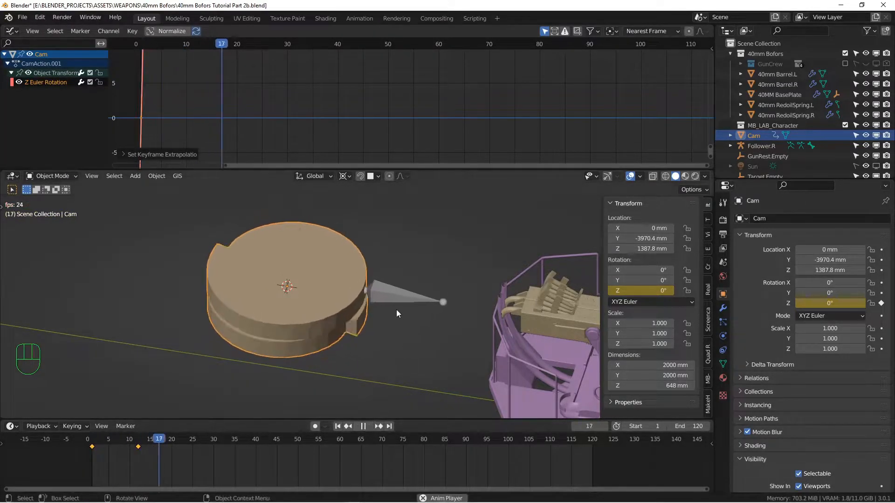
{"action": "middle_click_drag", "start_coordinate": [374, 285], "coordinate": [331, 292], "text": "shift"}
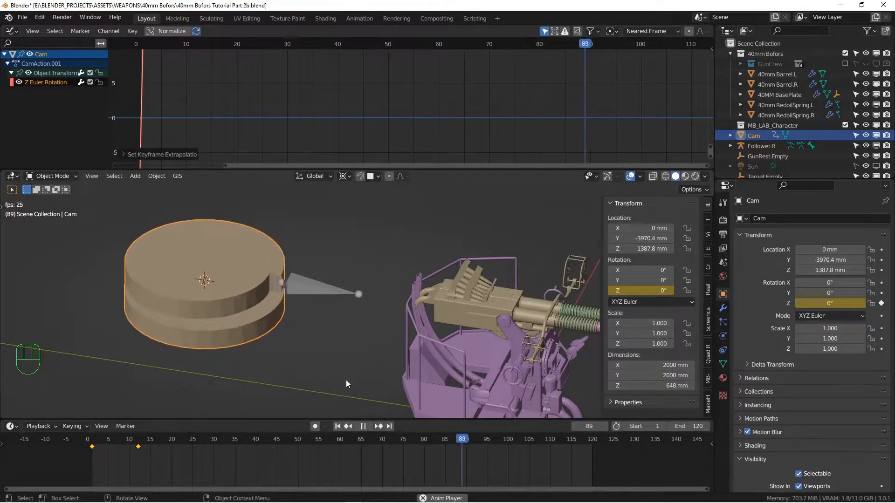
{"action": "left_click", "coordinate": [364, 426]}
{"action": "left_click", "coordinate": [337, 426]}
Step: Parent the cam and the Follower.R armature to the 40mm Breech using the Object option
{"action": "scroll", "coordinate": [393, 317], "scroll_direction": "down", "scroll_amount": 2}
{"action": "left_click_drag", "start_coordinate": [420, 298], "coordinate": [261, 305], "text": "alt+shift"}
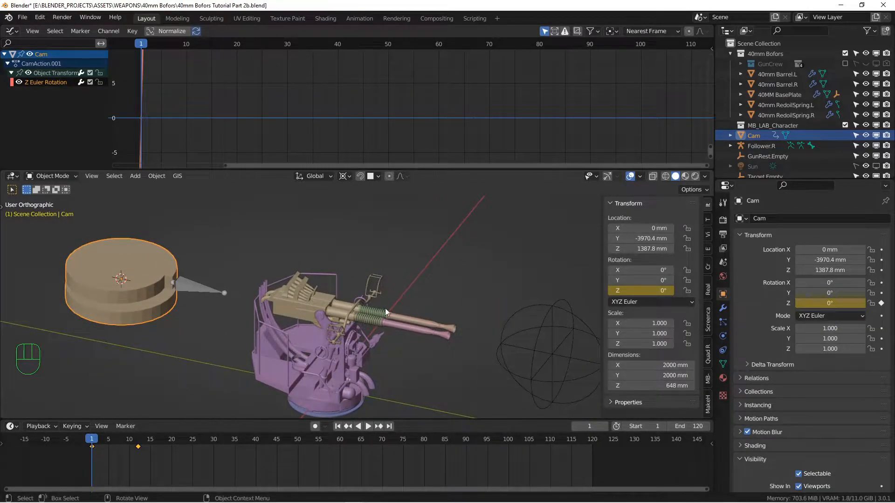
{"action": "left_click_drag", "start_coordinate": [406, 300], "coordinate": [365, 285], "text": "alt"}
{"action": "left_click_drag", "start_coordinate": [364, 285], "coordinate": [351, 289], "text": "alt"}
{"action": "left_click_drag", "start_coordinate": [196, 227], "coordinate": [285, 306]}
{"action": "left_click_drag", "start_coordinate": [282, 305], "coordinate": [237, 278], "text": "alt"}
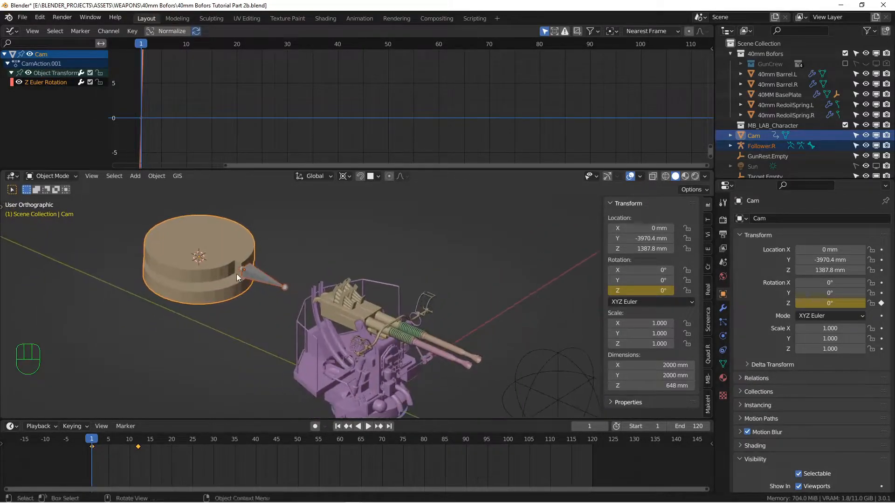
{"action": "left_click", "coordinate": [331, 308], "text": "shift"}
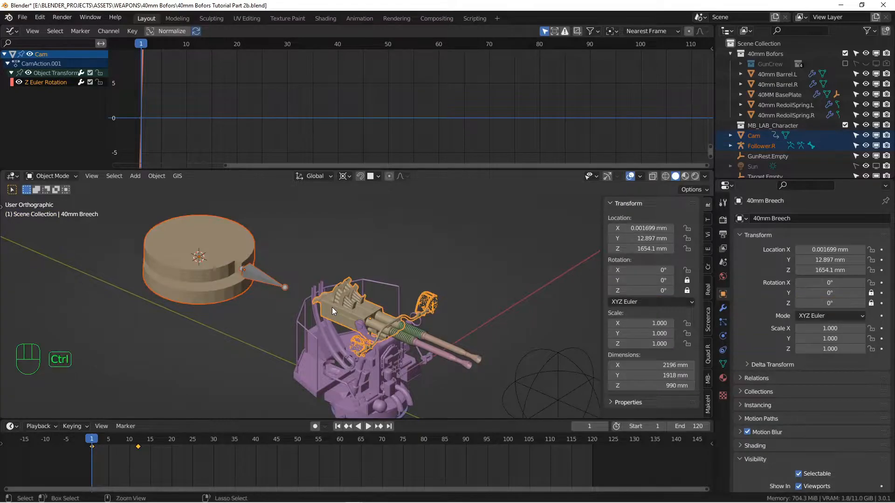
{"action": "key", "text": "ctrl+p"}
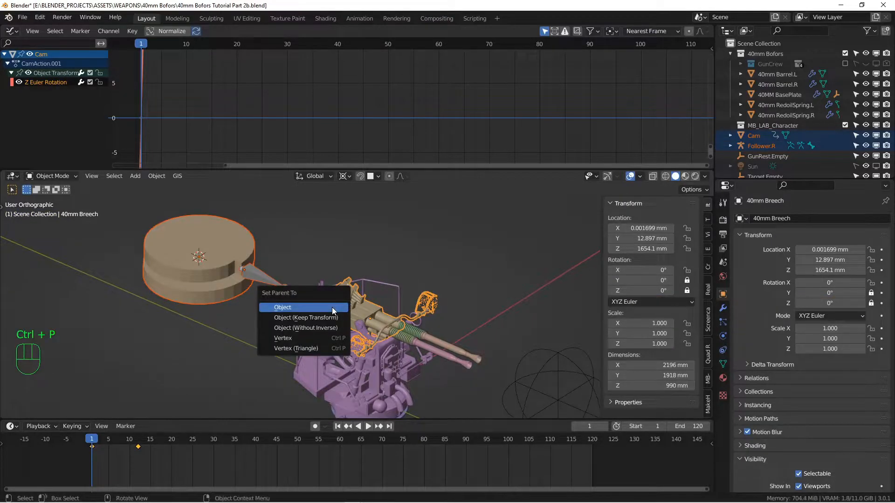
{"action": "left_click", "coordinate": [291, 308]}
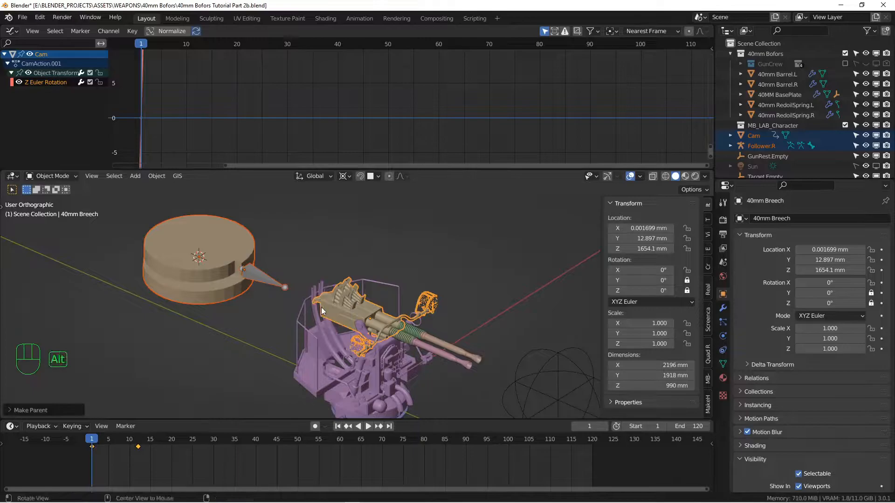
Step: Test-rotate the breech about the global X axis to check that the cam and follower move with it, and cancel the rotation
{"action": "key", "text": "alt+a"}
{"action": "left_click", "coordinate": [341, 307]}
{"action": "key", "text": "r"}
{"action": "key", "text": "x"}
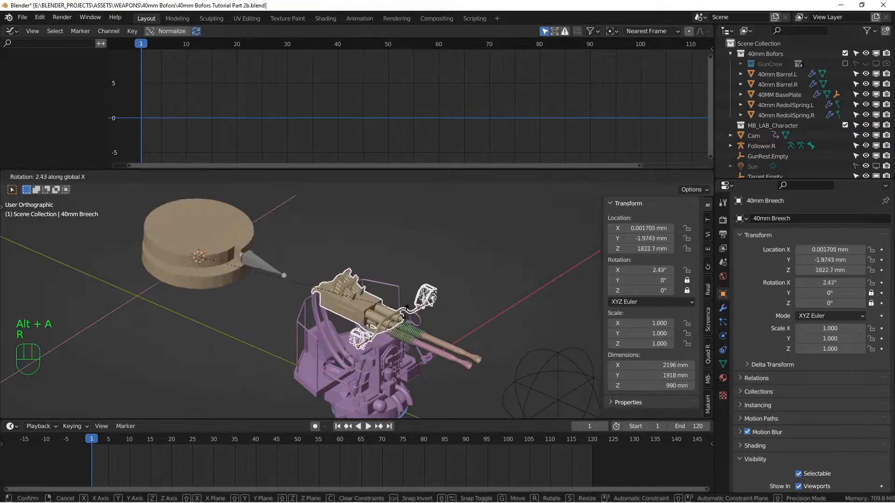
{"action": "right_click", "coordinate": [426, 344]}
Step: Open the mesh of 40mm Barrel.R in Edit Mode with nothing selected
{"action": "left_click_drag", "start_coordinate": [418, 350], "coordinate": [431, 338], "text": "alt+shift"}
{"action": "middle_click_drag", "start_coordinate": [431, 337], "coordinate": [471, 337]}
{"action": "left_click_drag", "start_coordinate": [471, 336], "coordinate": [424, 308], "text": "alt+shift"}
{"action": "scroll", "coordinate": [424, 308], "scroll_direction": "up", "scroll_amount": 9}
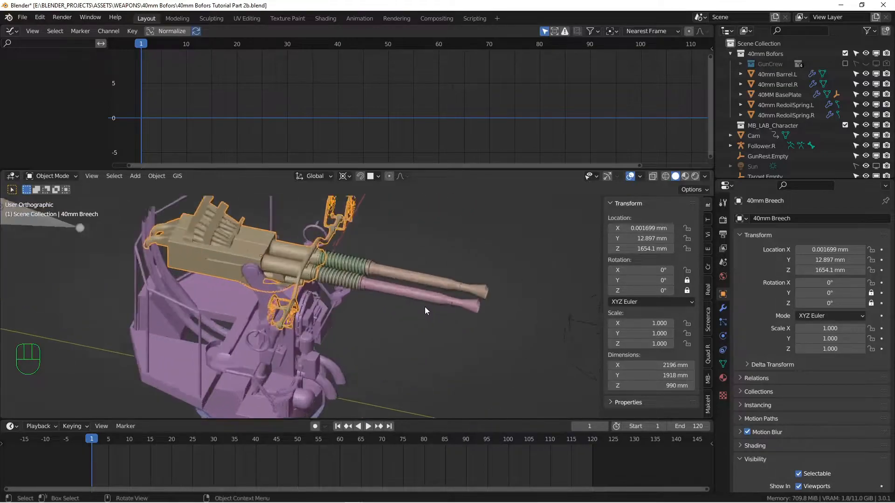
{"action": "left_click_drag", "start_coordinate": [298, 280], "coordinate": [464, 326], "text": "alt+shift"}
{"action": "left_click", "coordinate": [426, 325]}
{"action": "key", "text": "Tab"}
{"action": "left_click_drag", "start_coordinate": [431, 326], "coordinate": [447, 320], "text": "alt+shift"}
{"action": "scroll", "coordinate": [447, 319], "scroll_direction": "up", "scroll_amount": 2}
{"action": "key", "text": "alt+a"}
{"action": "scroll", "coordinate": [447, 320], "scroll_direction": "up", "scroll_amount": 1}
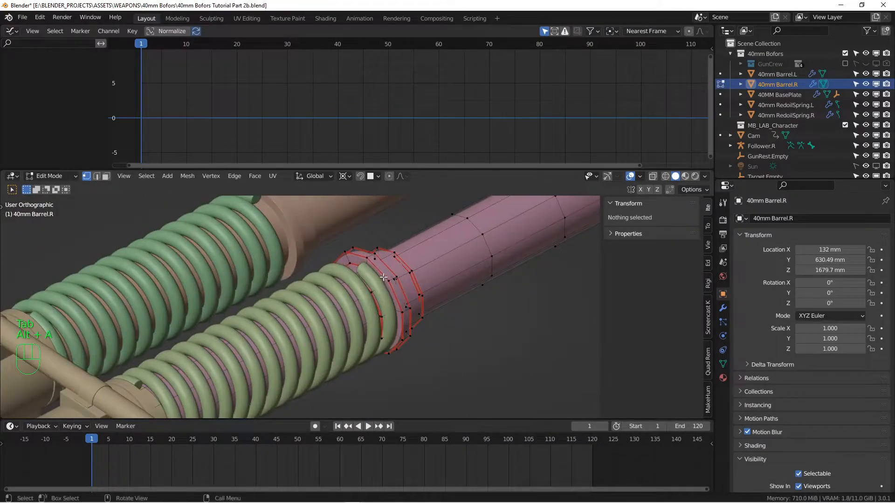
Step: Snap the 3D cursor to the collar's edge loop at the end of the recoil spring, and return to Object Mode with nothing selected
{"action": "left_click", "coordinate": [376, 289], "text": "alt"}
{"action": "left_click_drag", "start_coordinate": [376, 289], "coordinate": [379, 302], "text": "alt"}
{"action": "key", "text": "shift+s"}
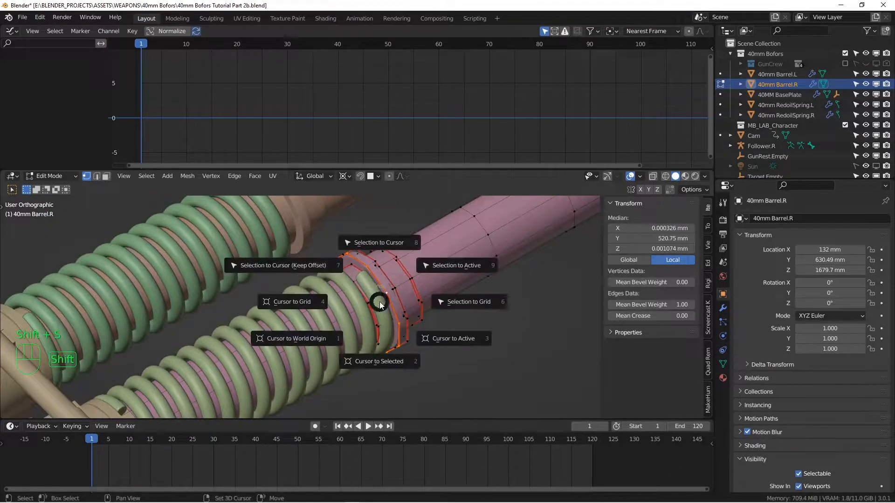
{"action": "left_click", "coordinate": [378, 362]}
{"action": "key", "text": "KP_7"}
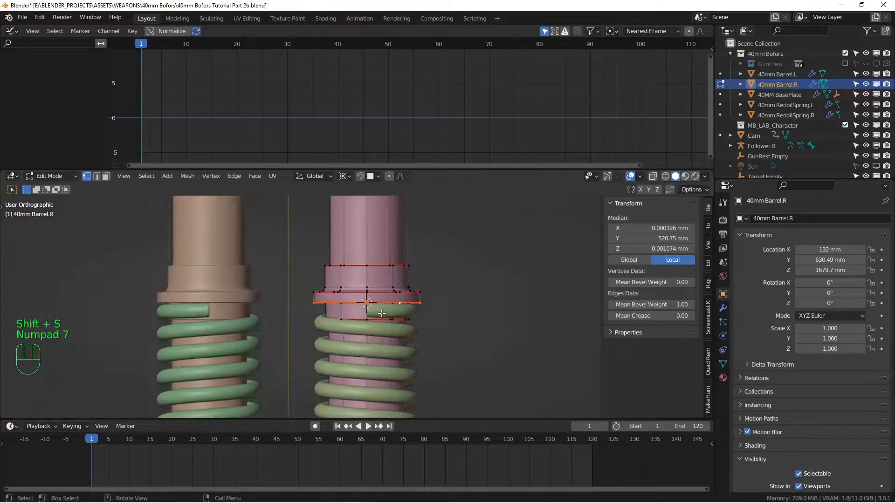
{"action": "key", "text": "Tab"}
{"action": "scroll", "coordinate": [381, 313], "scroll_direction": "down", "scroll_amount": 1, "text": "alt"}
{"action": "key", "text": "alt+a"}
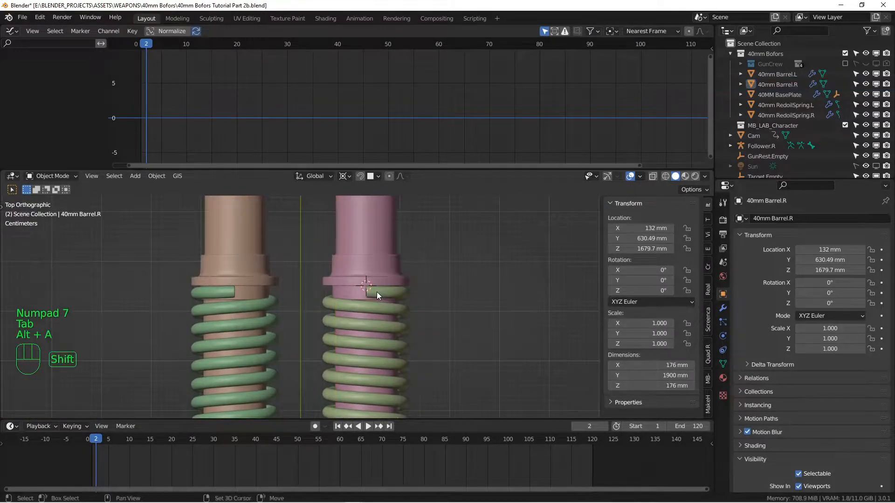
Step: Add a Plain Axes empty at the 3D cursor on the barrel collar and set its display size to 120 mm
{"action": "key", "text": "shift+a"}
{"action": "mouse_move", "coordinate": [377, 294]}
{"action": "mouse_move", "coordinate": [326, 317]}
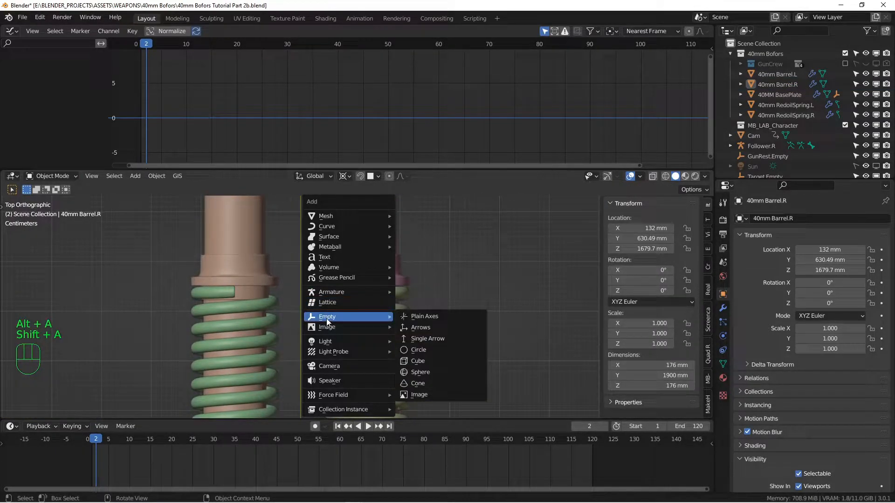
{"action": "left_click", "coordinate": [415, 316]}
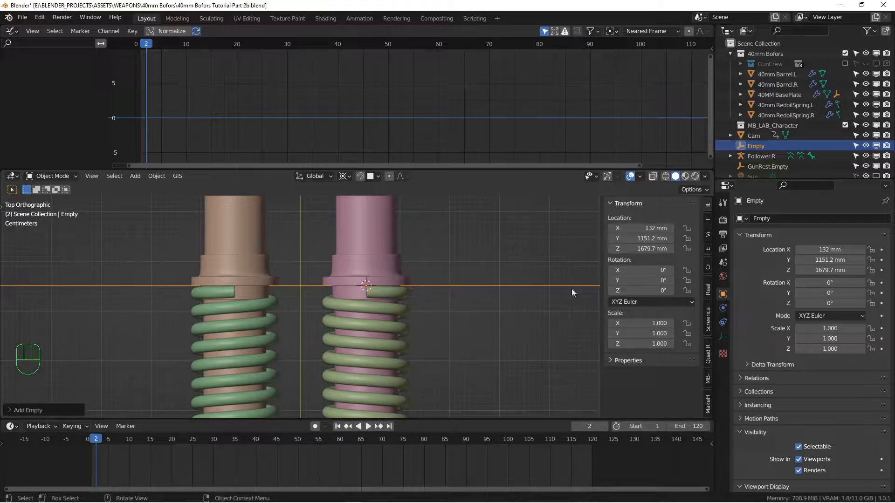
{"action": "left_click", "coordinate": [723, 337]}
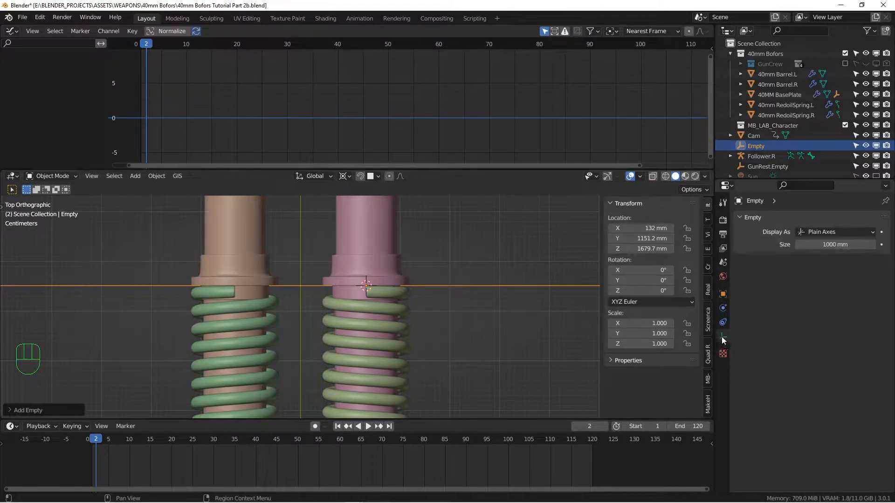
{"action": "left_click_drag", "start_coordinate": [837, 244], "coordinate": [816, 245]}
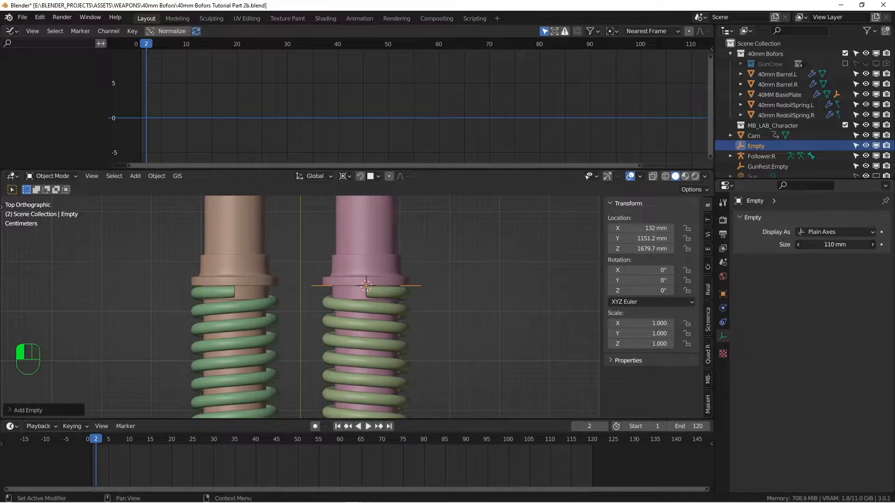
{"action": "left_click_drag", "start_coordinate": [841, 244], "coordinate": [841, 243]}
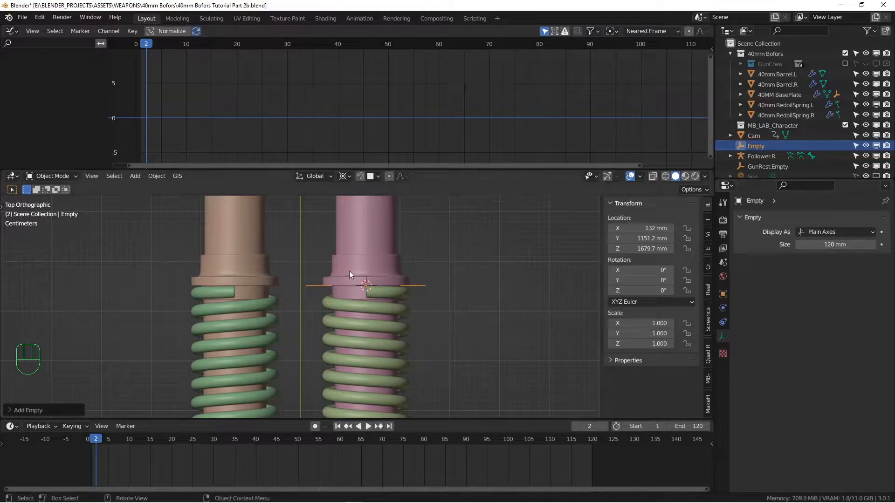
Step: Duplicate the collar empty in place and mirror the copy onto the other barrel by making its X location negative
{"action": "left_click_drag", "start_coordinate": [445, 326], "coordinate": [414, 287], "text": "alt"}
{"action": "key", "text": "KP_7"}
{"action": "key", "text": "shift"}
{"action": "key", "text": "shift+d"}
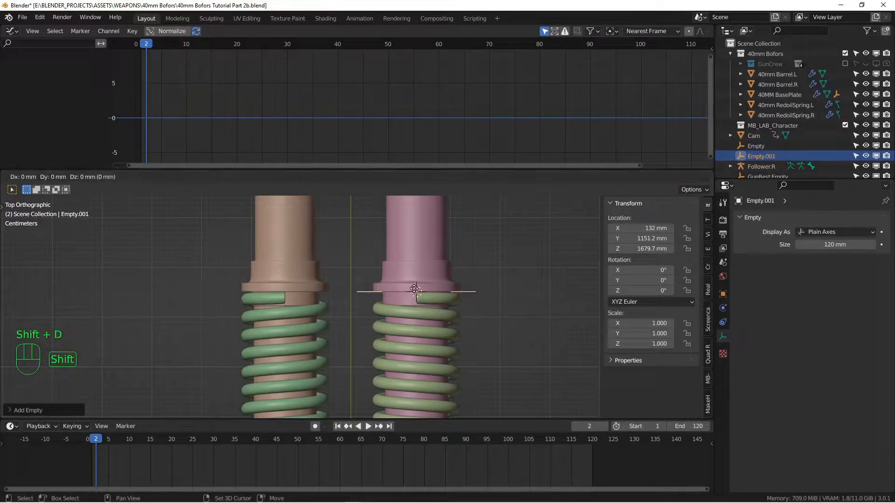
{"action": "right_click", "coordinate": [598, 250]}
{"action": "left_click", "coordinate": [649, 228]}
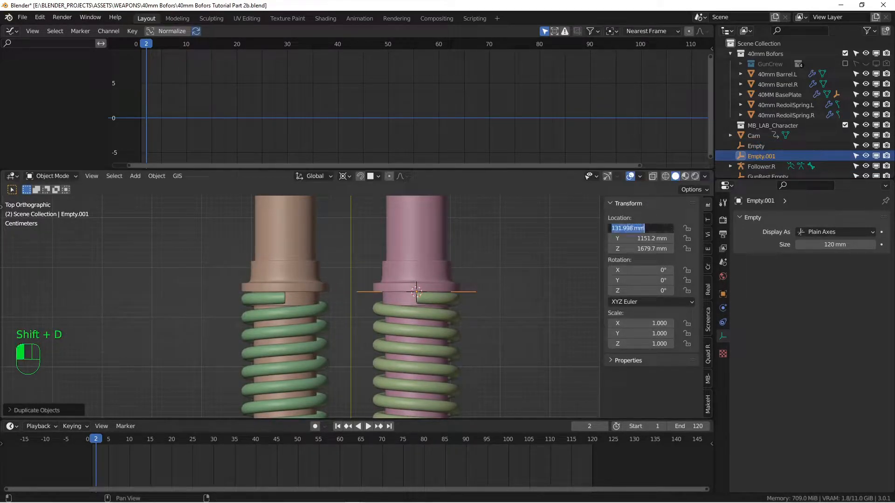
{"action": "type", "text": "-"}
{"action": "key", "text": "Return"}
Step: Parent the empty on the collar of 40mm Barrel.R to the bone of the Follower.R armature
{"action": "scroll", "coordinate": [458, 322], "scroll_direction": "down", "scroll_amount": 3}
{"action": "left_click_drag", "start_coordinate": [459, 322], "coordinate": [392, 283], "text": "alt"}
{"action": "scroll", "coordinate": [392, 283], "scroll_direction": "down", "scroll_amount": 3}
{"action": "scroll", "coordinate": [403, 281], "scroll_direction": "up", "scroll_amount": 3}
{"action": "left_click", "coordinate": [404, 278]}
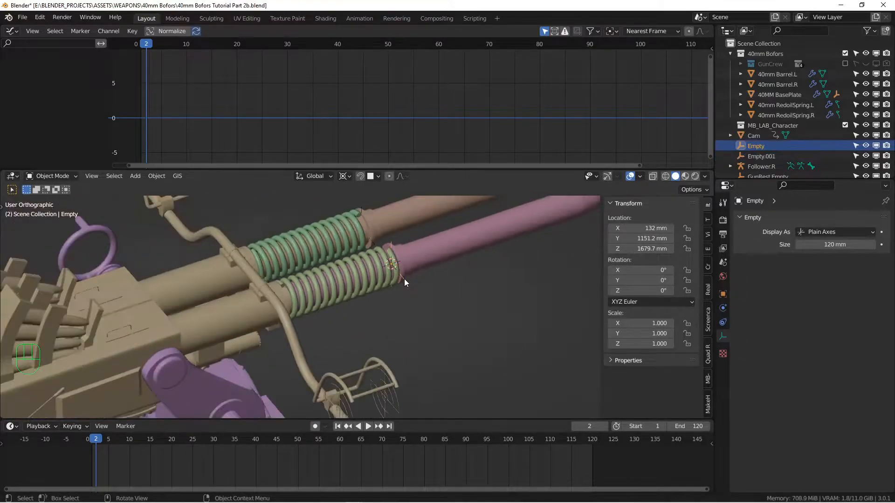
{"action": "scroll", "coordinate": [404, 279], "scroll_direction": "down", "scroll_amount": 4}
{"action": "left_click_drag", "start_coordinate": [404, 279], "coordinate": [191, 303], "text": "alt+shift"}
{"action": "left_click", "coordinate": [178, 295], "text": "shift"}
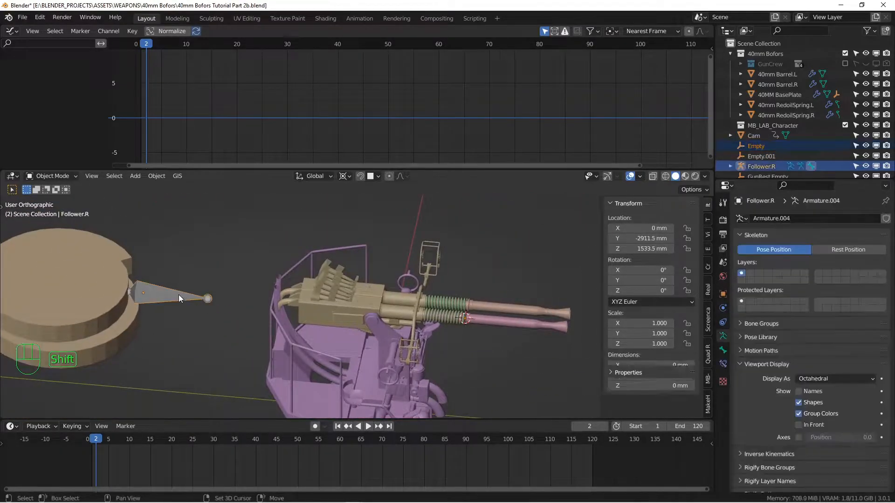
{"action": "key", "text": "ctrl+p"}
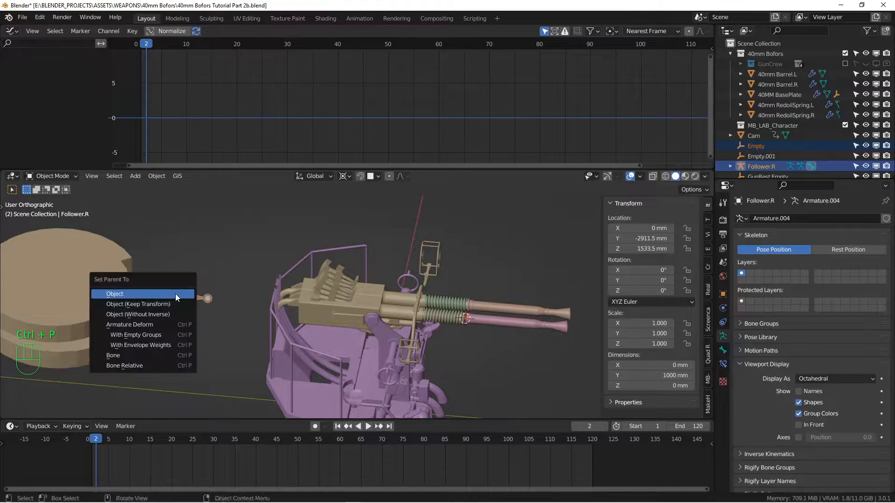
{"action": "left_click", "coordinate": [119, 356]}
Step: Hide 40mm Barrel.R and its recoil spring to expose the empty inside the collar
{"action": "left_click_drag", "start_coordinate": [322, 326], "coordinate": [163, 298], "text": "alt"}
{"action": "scroll", "coordinate": [371, 307], "scroll_direction": "up", "scroll_amount": 5}
{"action": "left_click", "coordinate": [356, 307]}
{"action": "left_click", "coordinate": [309, 295], "text": "shift"}
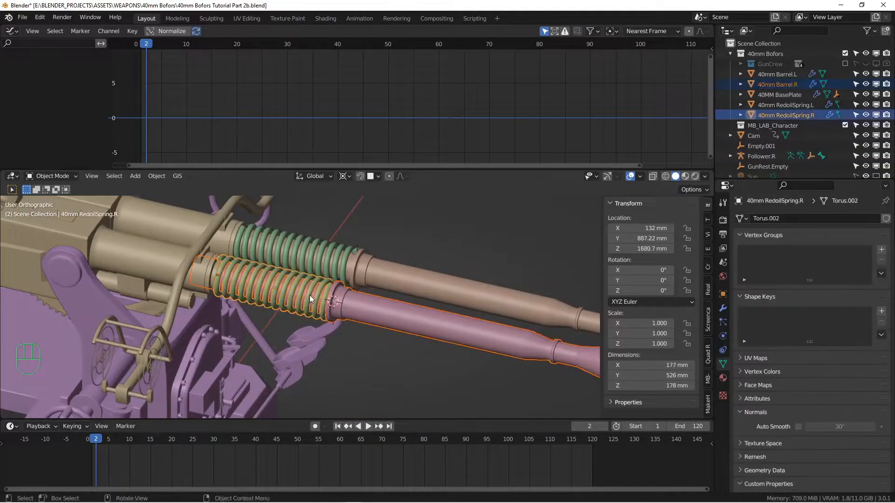
{"action": "key", "text": "h"}
Step: Play the animation to check how the exposed empty moves, and return to the first frame
{"action": "left_click_drag", "start_coordinate": [328, 302], "coordinate": [364, 421], "text": "alt"}
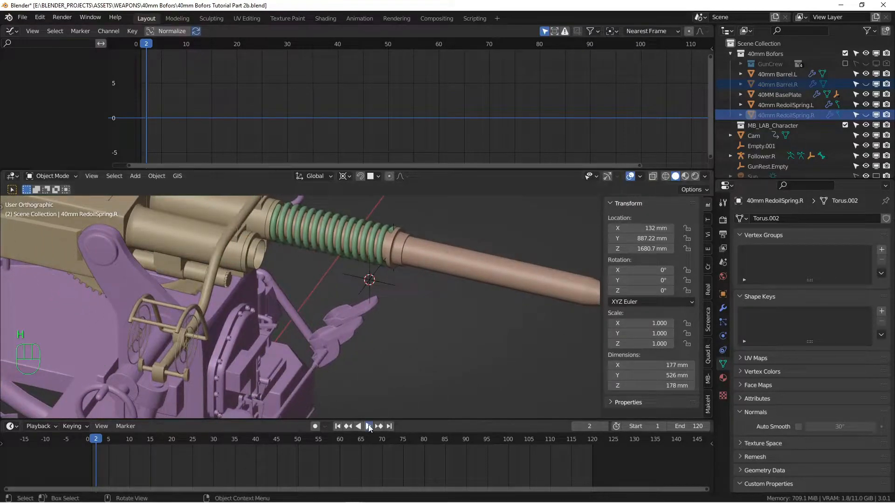
{"action": "left_click", "coordinate": [369, 427]}
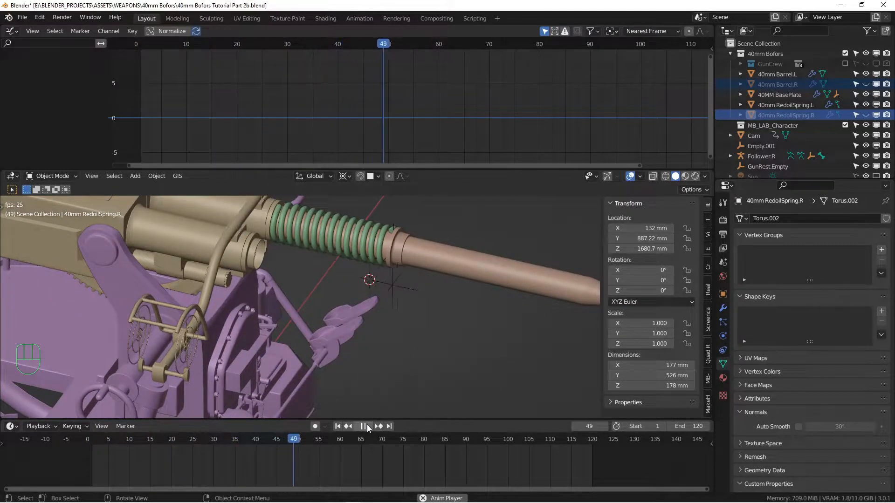
{"action": "left_click", "coordinate": [364, 426]}
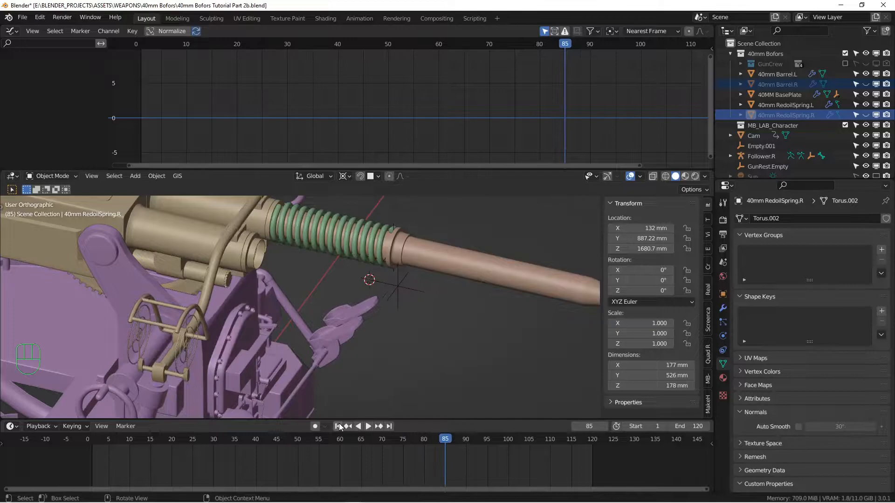
{"action": "left_click", "coordinate": [339, 426]}
Step: Unhide the hidden barrel and recoil spring and deselect everything
{"action": "scroll", "coordinate": [370, 401], "scroll_direction": "down", "scroll_amount": 6}
{"action": "middle_click_drag", "start_coordinate": [252, 354], "coordinate": [387, 354], "text": "alt+shift"}
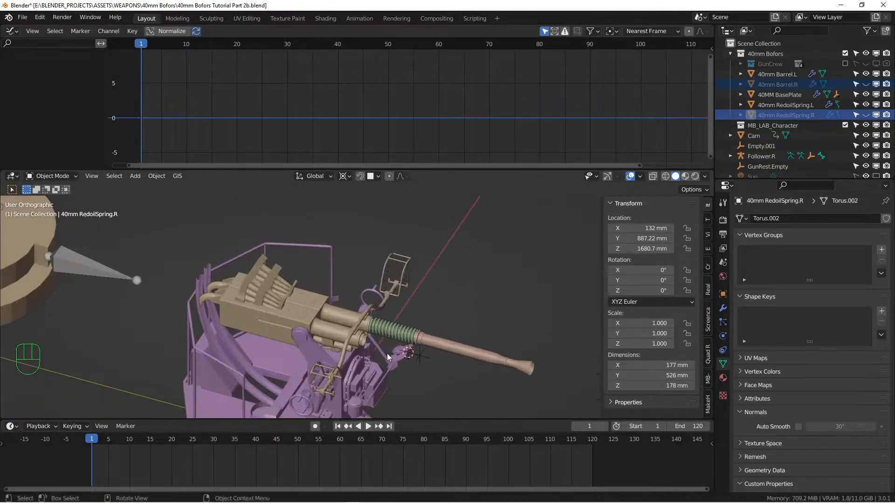
{"action": "key", "text": "alt+h"}
{"action": "key", "text": "alt+a"}
{"action": "scroll", "coordinate": [460, 354], "scroll_direction": "up", "scroll_amount": 2}
{"action": "scroll", "coordinate": [438, 349], "scroll_direction": "down", "scroll_amount": 1}
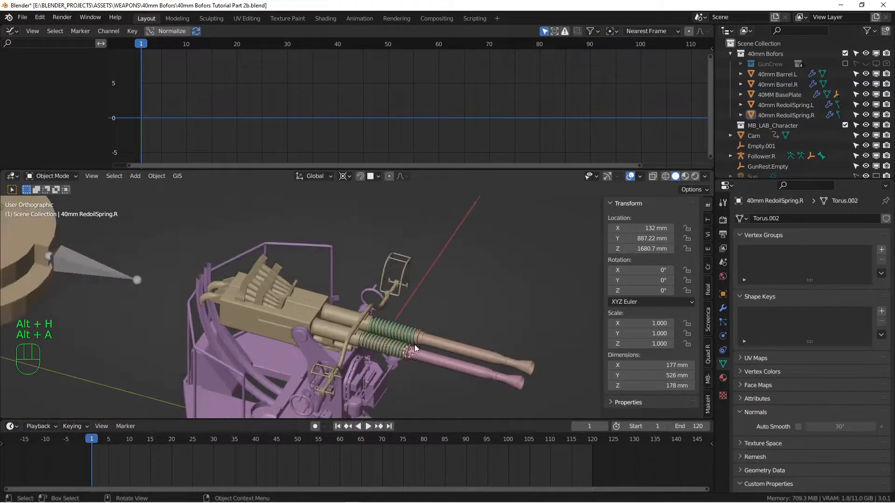
Step: Clear the parent of the empty near the collar of 40mm Barrel.R
{"action": "middle_click_drag", "start_coordinate": [421, 354], "coordinate": [477, 320], "text": "shift"}
{"action": "scroll", "coordinate": [477, 321], "scroll_direction": "up", "scroll_amount": 5}
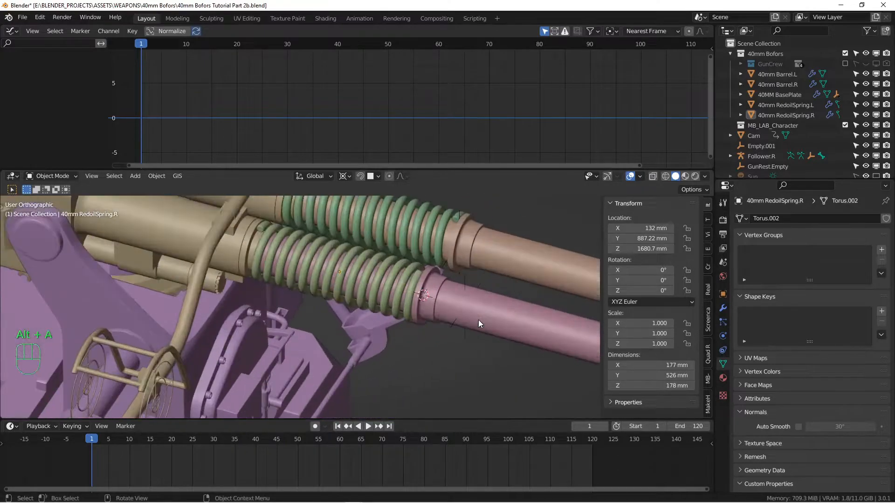
{"action": "scroll", "coordinate": [448, 325], "scroll_direction": "down", "scroll_amount": 6}
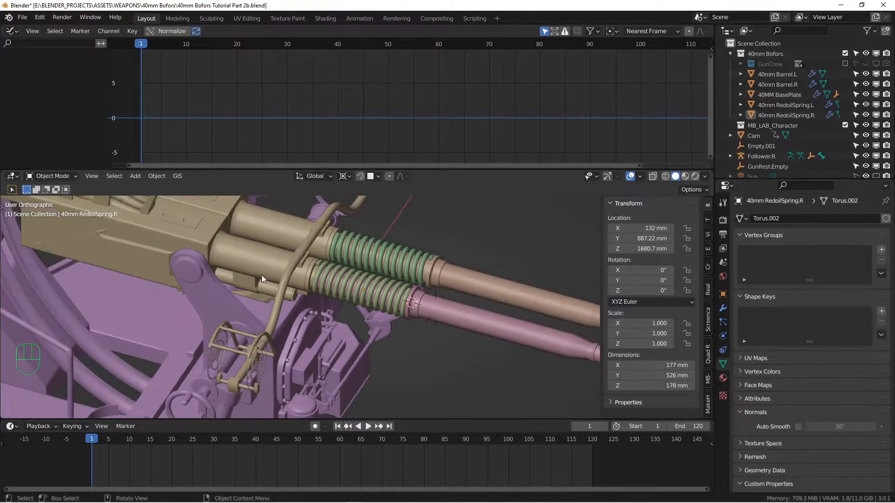
{"action": "middle_click_drag", "start_coordinate": [120, 245], "coordinate": [330, 328], "text": "shift"}
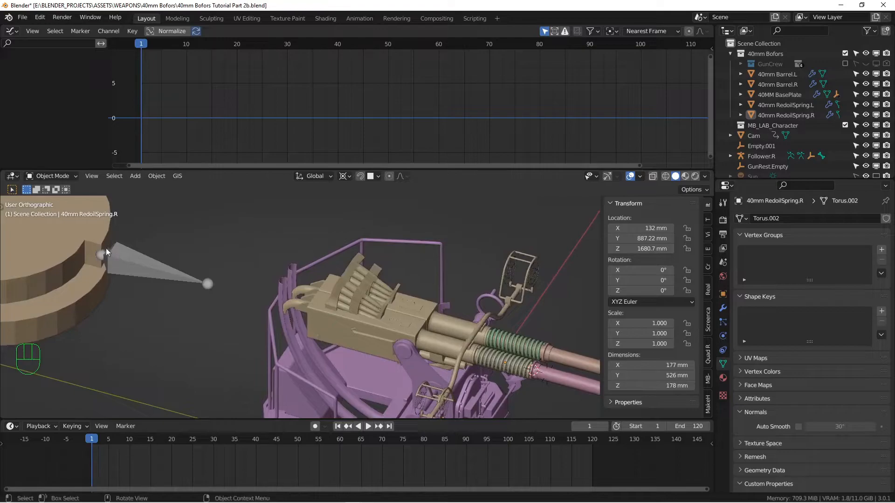
{"action": "middle_click_drag", "start_coordinate": [541, 340], "coordinate": [409, 320], "text": "shift"}
{"action": "scroll", "coordinate": [381, 326], "scroll_direction": "up", "scroll_amount": 4}
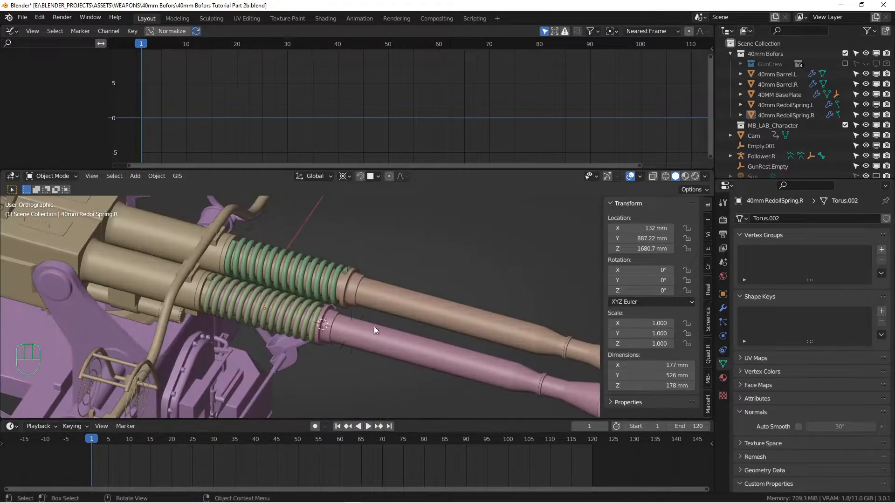
{"action": "left_click", "coordinate": [352, 353]}
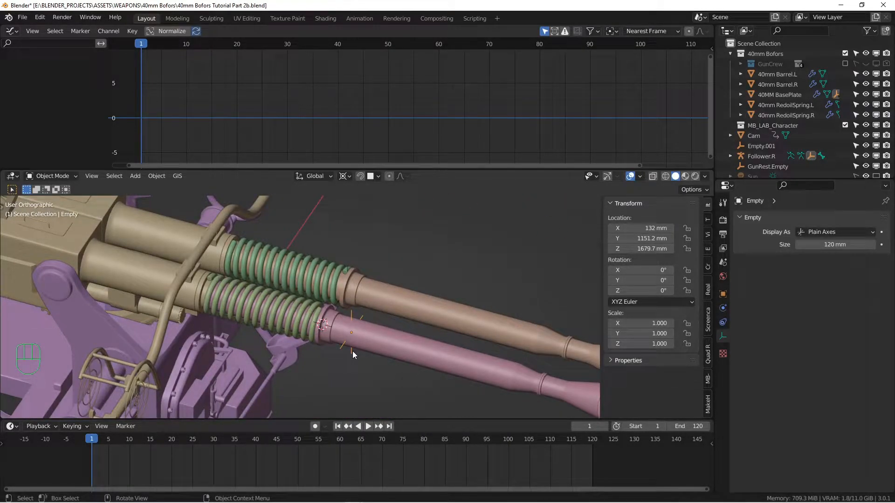
{"action": "key", "text": "alt+p"}
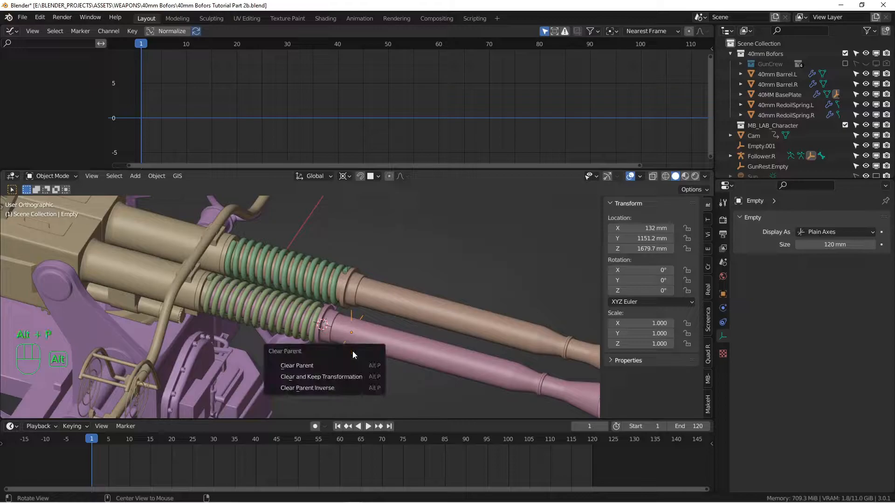
{"action": "left_click", "coordinate": [314, 364]}
Step: With the timeline at frame 1, parent the unparented collar empty to the Follower.R bone again
{"action": "middle_click_drag", "start_coordinate": [315, 364], "coordinate": [394, 327]}
{"action": "scroll", "coordinate": [342, 338], "scroll_direction": "down", "scroll_amount": 3}
{"action": "left_click", "coordinate": [195, 302], "text": "shift"}
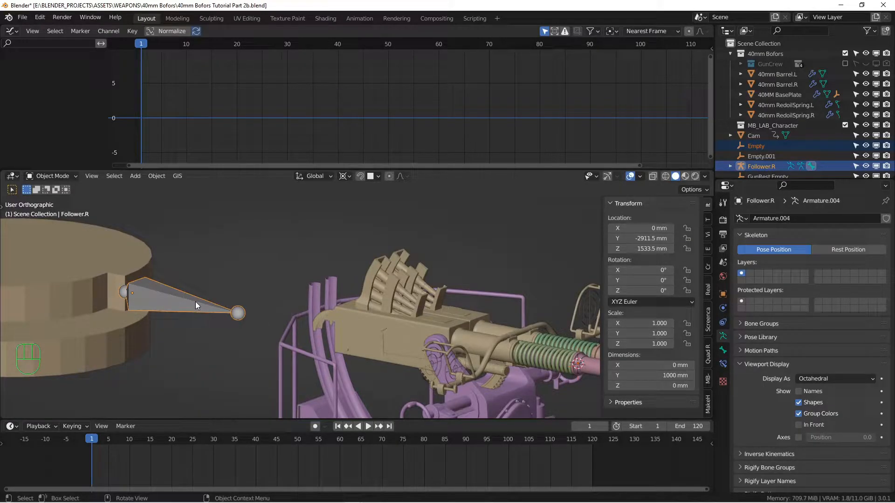
{"action": "key", "text": "ctrl+p"}
{"action": "left_click", "coordinate": [195, 301]}
Step: Deselect everything, play the animation from frame 1 to check the reparented empty's motion at the collar, and return to frame 1
{"action": "scroll", "coordinate": [195, 301], "scroll_direction": "down", "scroll_amount": 3}
{"action": "middle_click_drag", "start_coordinate": [332, 302], "coordinate": [379, 333]}
{"action": "middle_click_drag", "start_coordinate": [380, 333], "coordinate": [400, 320], "text": "shift"}
{"action": "scroll", "coordinate": [404, 322], "scroll_direction": "up", "scroll_amount": 6}
{"action": "key", "text": "alt+a"}
{"action": "scroll", "coordinate": [405, 322], "scroll_direction": "down", "scroll_amount": 2, "text": "alt"}
{"action": "scroll", "coordinate": [400, 320], "scroll_direction": "up", "scroll_amount": 2}
{"action": "scroll", "coordinate": [399, 321], "scroll_direction": "down", "scroll_amount": 6}
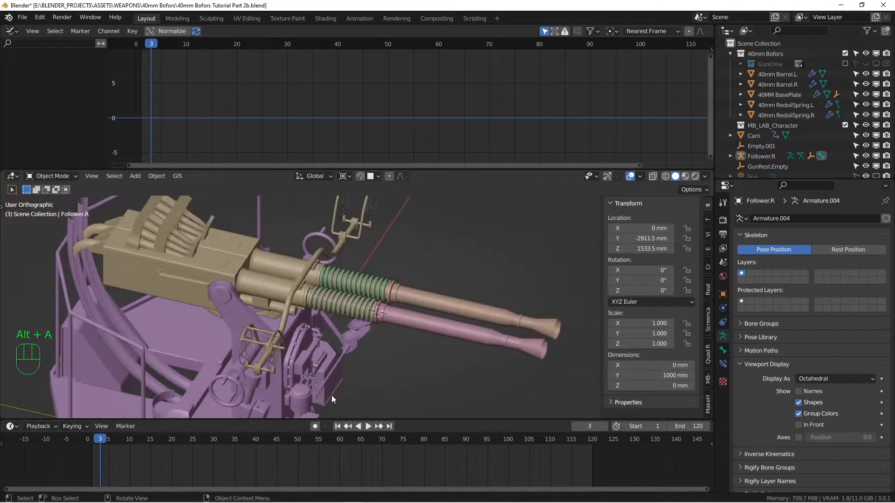
{"action": "left_click", "coordinate": [338, 430]}
{"action": "scroll", "coordinate": [367, 322], "scroll_direction": "up", "scroll_amount": 5}
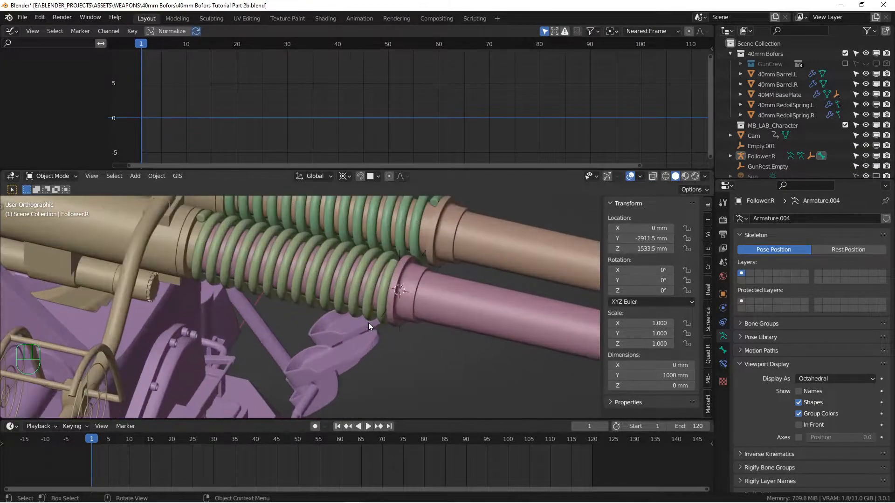
{"action": "left_click", "coordinate": [368, 424]}
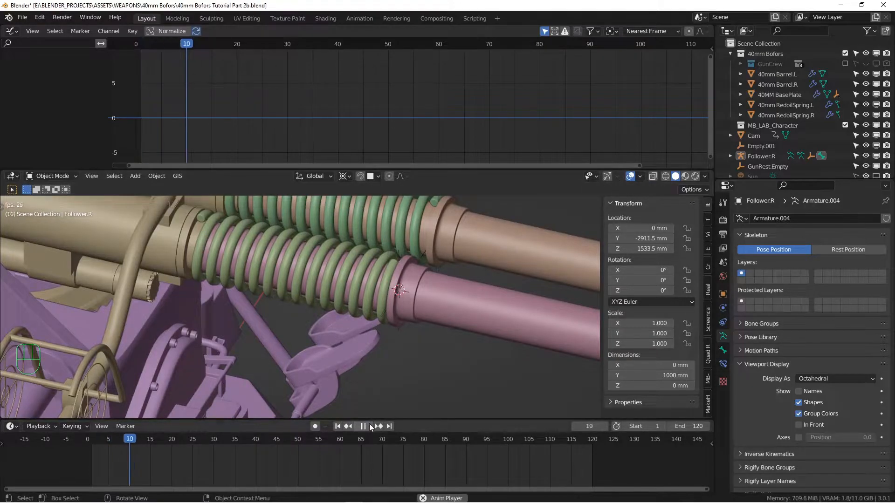
{"action": "middle_click_drag", "start_coordinate": [456, 333], "coordinate": [387, 287]}
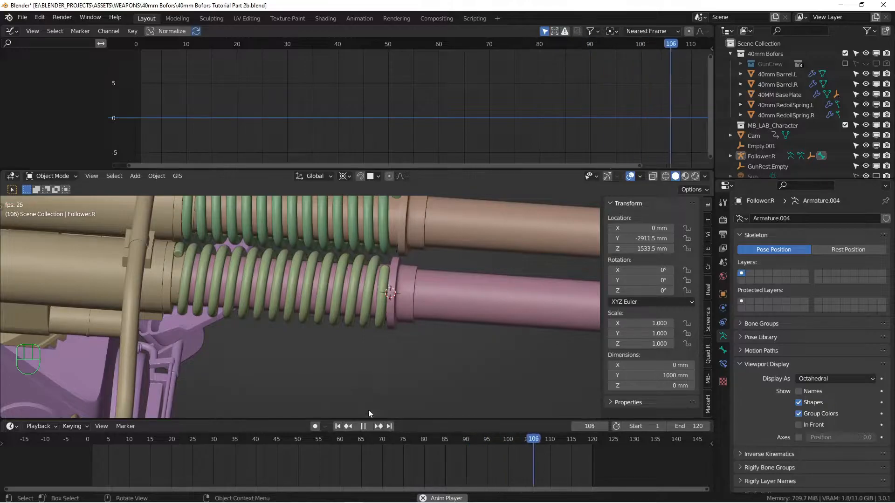
{"action": "left_click", "coordinate": [363, 425]}
{"action": "left_click", "coordinate": [338, 427]}
Step: Parent 40mm Barrel.R to the collar empty with the Object option
{"action": "scroll", "coordinate": [387, 331], "scroll_direction": "down", "scroll_amount": 4}
{"action": "left_click_drag", "start_coordinate": [388, 331], "coordinate": [404, 316], "text": "alt"}
{"action": "scroll", "coordinate": [404, 316], "scroll_direction": "up", "scroll_amount": 4}
{"action": "left_click_drag", "start_coordinate": [401, 347], "coordinate": [390, 322], "text": "alt+shift"}
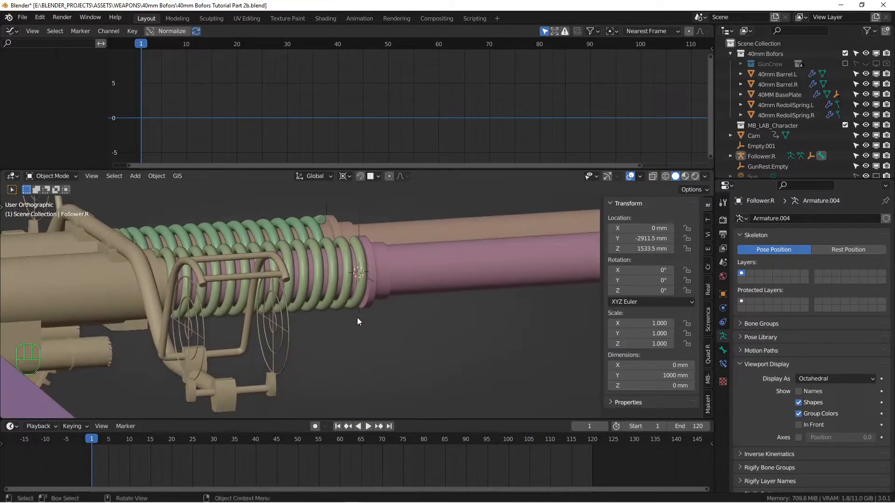
{"action": "left_click", "coordinate": [414, 281]}
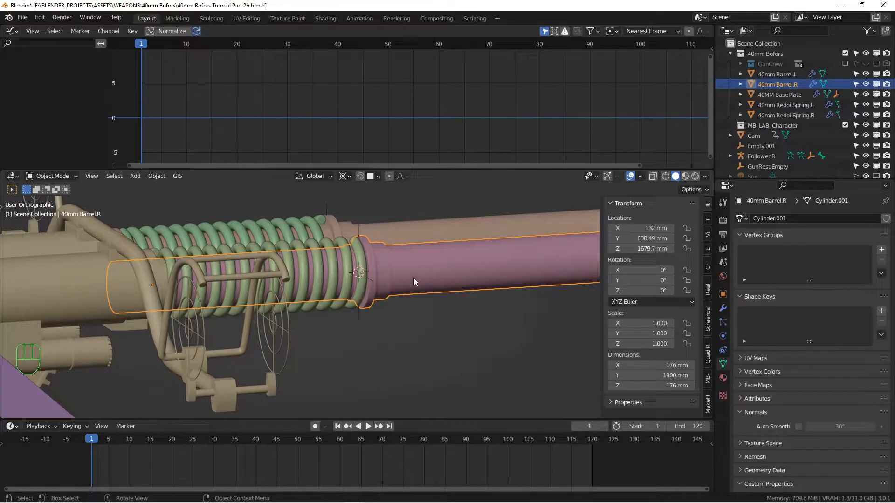
{"action": "left_click", "coordinate": [359, 318], "text": "shift"}
{"action": "mouse_move", "coordinate": [415, 326]}
{"action": "left_mouse_down", "text": "alt"}
{"action": "mouse_move", "coordinate": [431, 326]}
{"action": "mouse_move", "coordinate": [407, 334]}
{"action": "left_mouse_up", "text": "alt"}
{"action": "key", "text": "ctrl+p"}
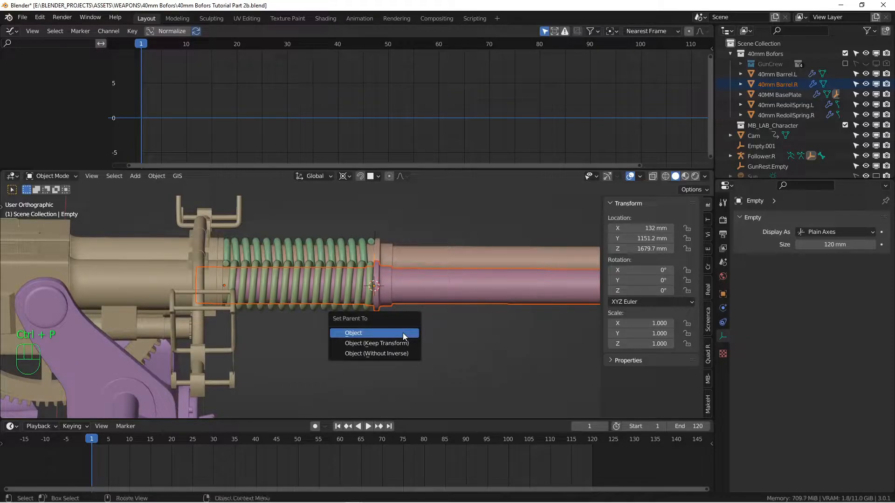
{"action": "left_click", "coordinate": [403, 332]}
Step: Deselect everything, play the animation to check the recoil of 40mm Barrel.R, and return to the first frame
{"action": "scroll", "coordinate": [407, 329], "scroll_direction": "down", "scroll_amount": 5}
{"action": "key", "text": "alt+a"}
{"action": "left_click_drag", "start_coordinate": [407, 329], "coordinate": [369, 360], "text": "alt"}
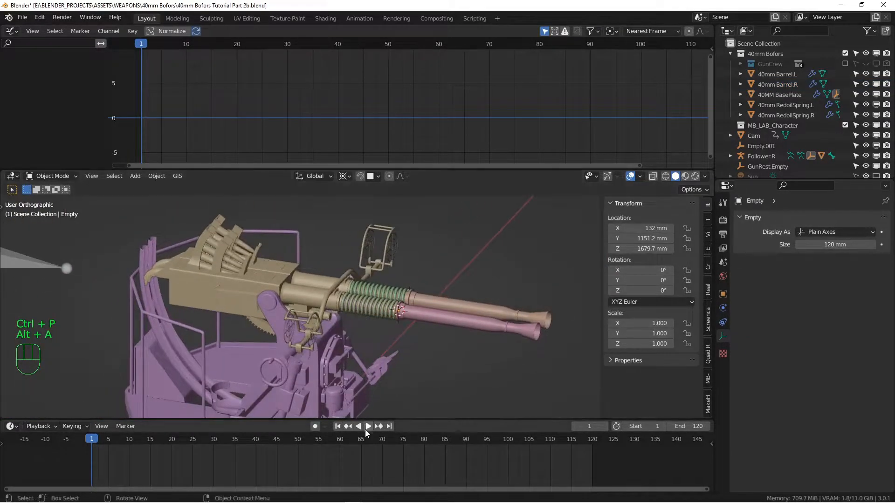
{"action": "left_click", "coordinate": [367, 427]}
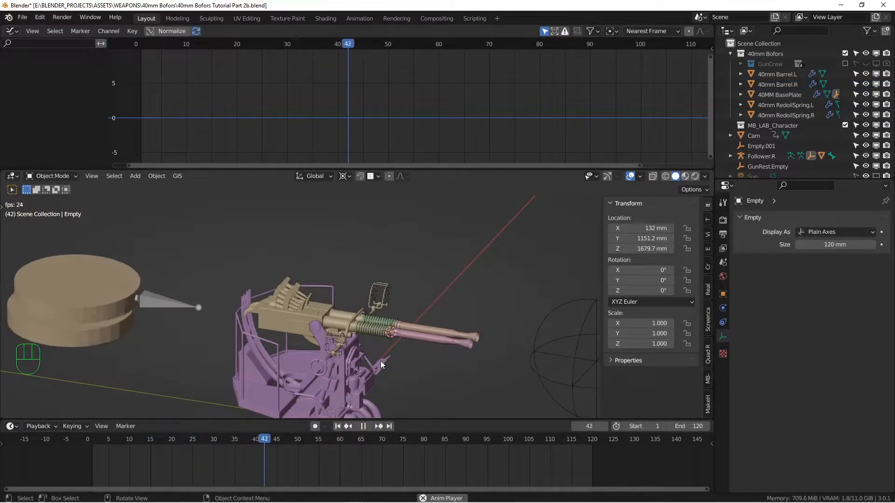
{"action": "left_click", "coordinate": [363, 426]}
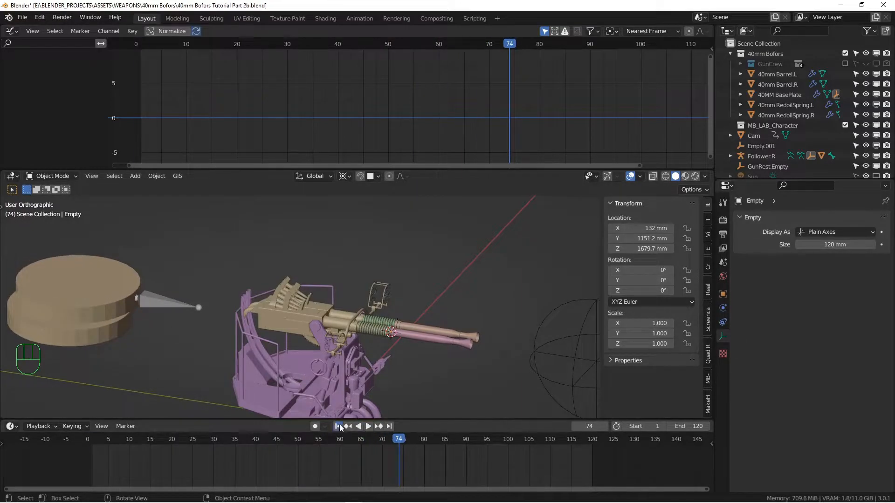
{"action": "left_click", "coordinate": [337, 425]}
Step: Test-rotate the breech to check that the parented barrel follows it, and cancel the rotation
{"action": "left_click", "coordinate": [309, 322]}
{"action": "scroll", "coordinate": [334, 328], "scroll_direction": "up", "scroll_amount": 5}
{"action": "middle_click_drag", "start_coordinate": [418, 336], "coordinate": [457, 351]}
{"action": "key", "text": "r"}
{"action": "right_click", "coordinate": [448, 338]}
Step: Test-move Target.Empty to check which gun parts follow the aim, and cancel the move
{"action": "scroll", "coordinate": [452, 339], "scroll_direction": "down", "scroll_amount": 4}
{"action": "left_click", "coordinate": [487, 306]}
{"action": "key", "text": "g"}
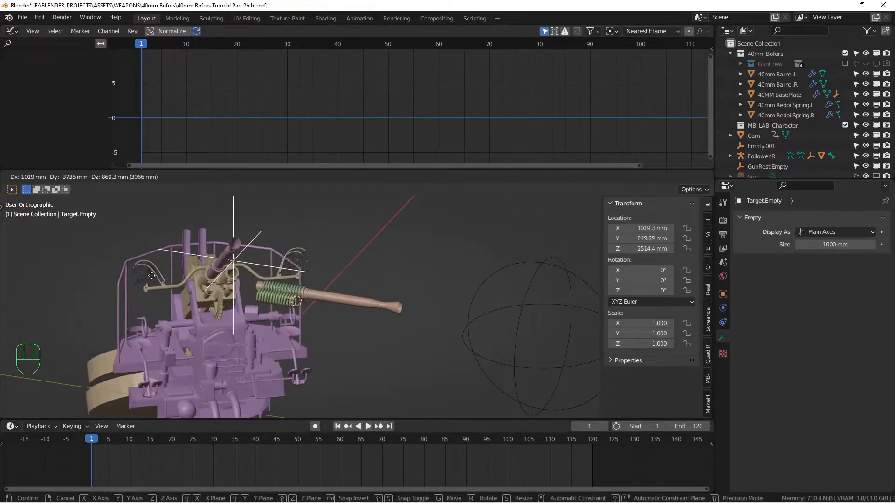
{"action": "right_click", "coordinate": [319, 309]}
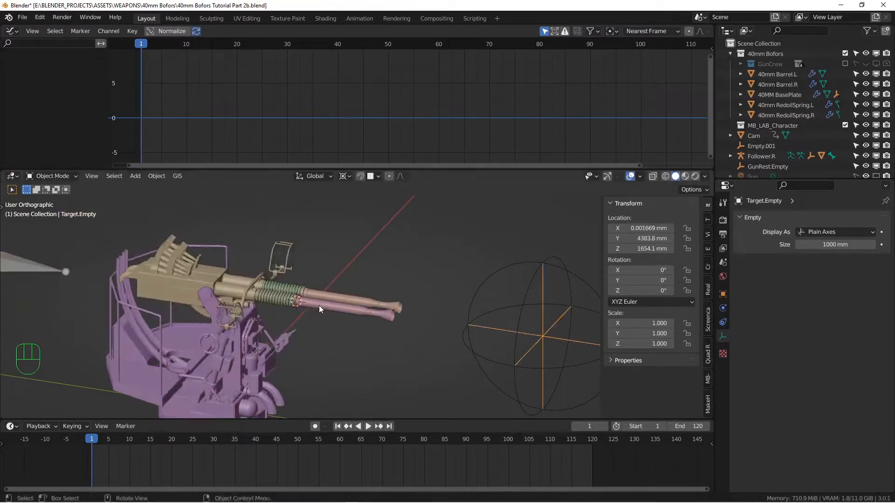
Step: Hide 40mm Barrel.R to expose its recoil spring, and show the springs in top view with nothing selected
{"action": "scroll", "coordinate": [241, 288], "scroll_direction": "up", "scroll_amount": 4}
{"action": "scroll", "coordinate": [310, 262], "scroll_direction": "up", "scroll_amount": 3}
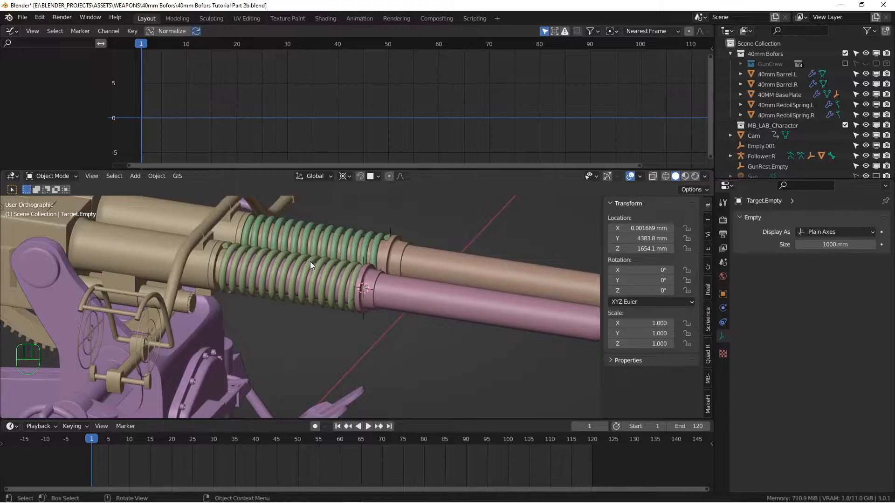
{"action": "scroll", "coordinate": [344, 298], "scroll_direction": "up", "scroll_amount": 4}
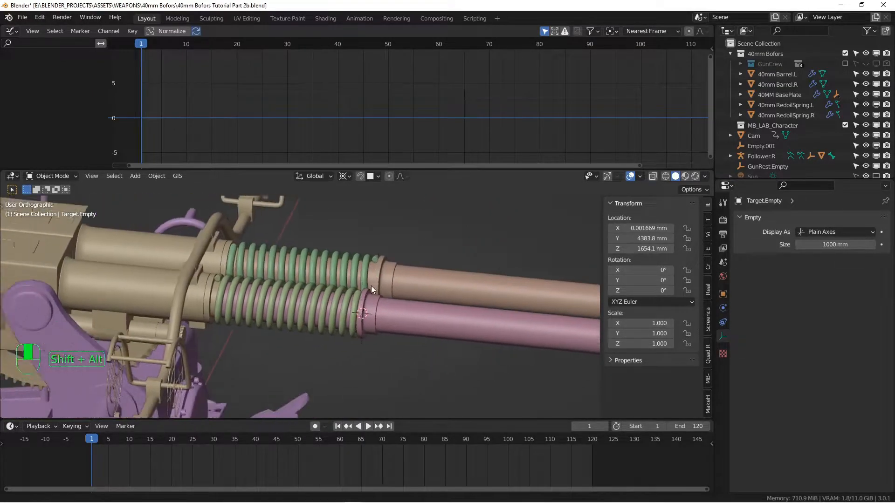
{"action": "left_click", "coordinate": [425, 299]}
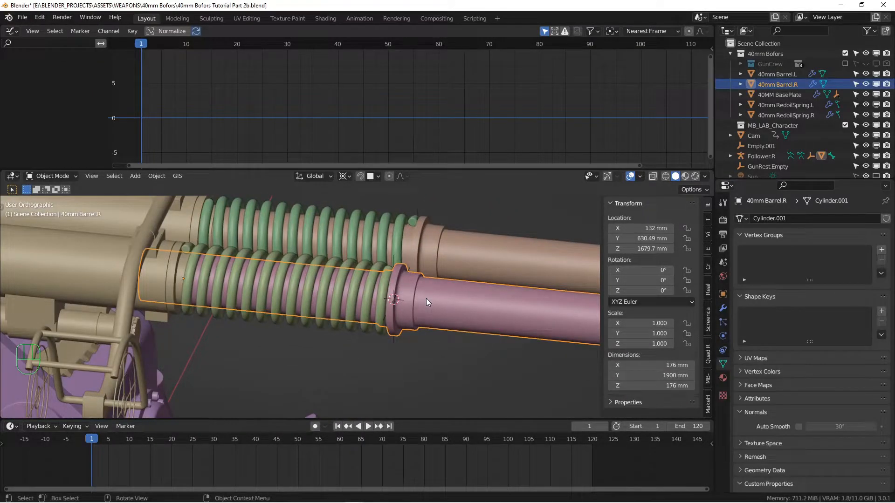
{"action": "key", "text": "h"}
{"action": "left_click", "coordinate": [374, 292]}
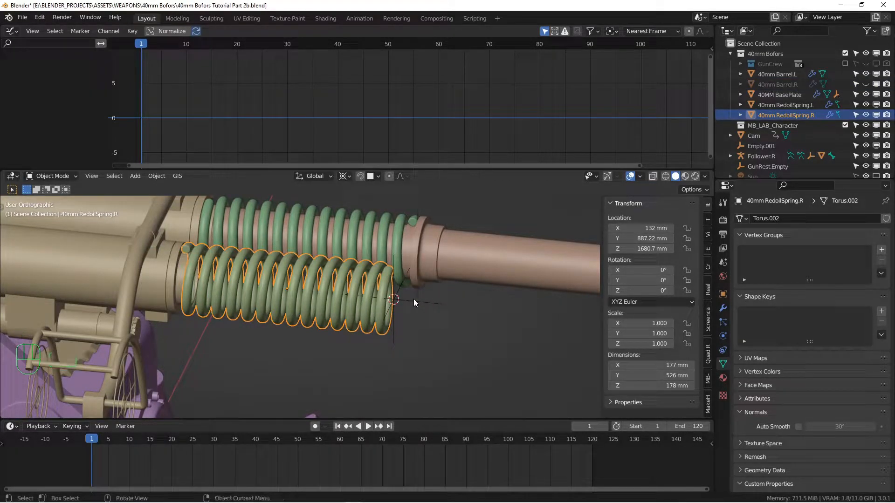
{"action": "key", "text": "KP_7"}
{"action": "key", "text": "alt+a"}
{"action": "middle_click_drag", "start_coordinate": [385, 289], "coordinate": [420, 286], "text": "shift"}
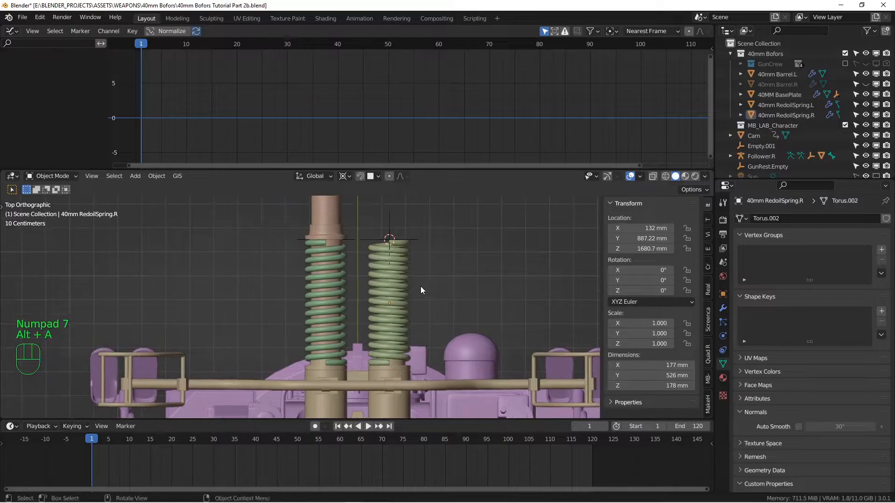
Step: Add an armature at the right recoil spring's collar and move it back along Y to the spring's rear end, at about 610 mm
{"action": "scroll", "coordinate": [421, 286], "scroll_direction": "up", "scroll_amount": 2}
{"action": "key", "text": "shift+a"}
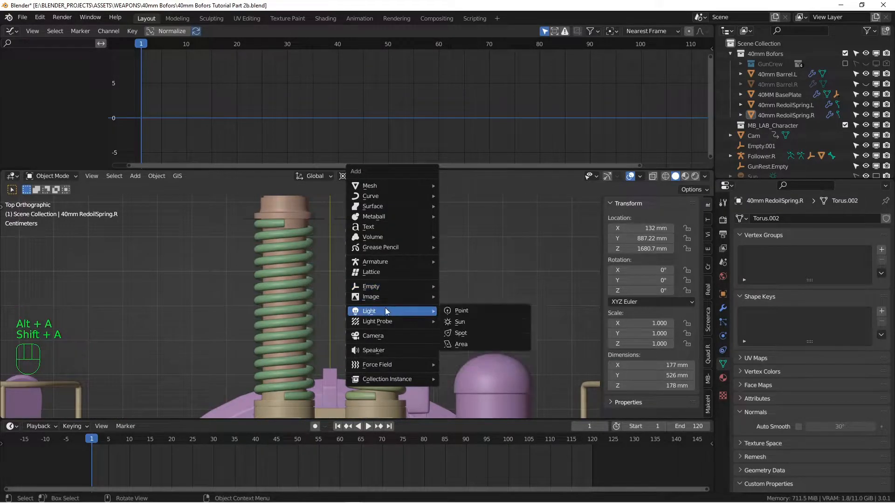
{"action": "mouse_move", "coordinate": [410, 261]}
{"action": "left_click", "coordinate": [470, 261]}
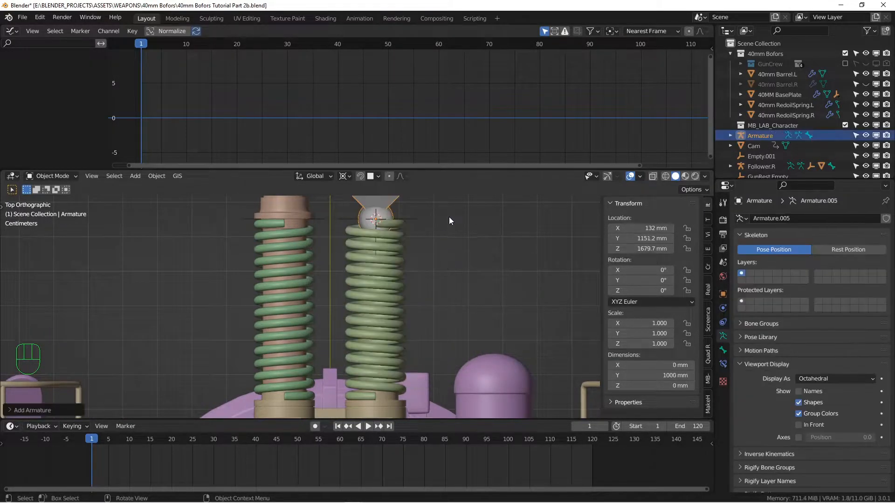
{"action": "key", "text": "g"}
{"action": "left_click", "coordinate": [438, 399]}
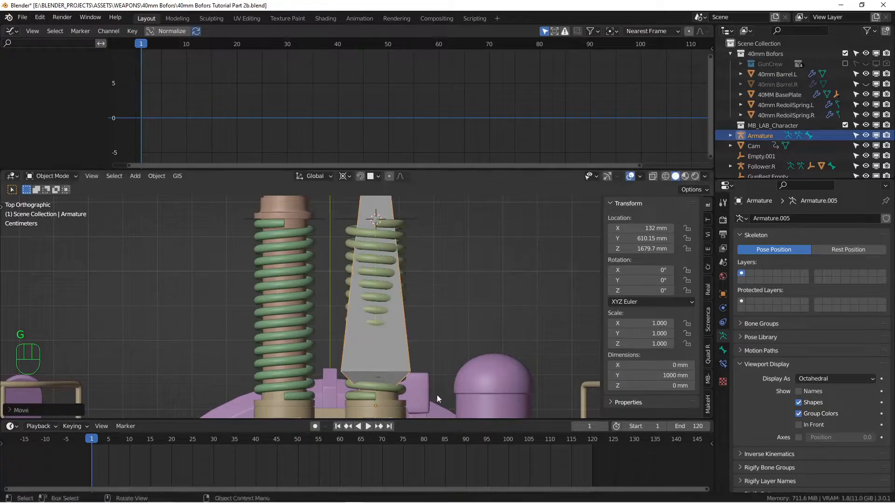
Step: Isolate the new armature with 40mm RedoilSpring.R in local view and display the armature as Stick
{"action": "left_click", "coordinate": [403, 230]}
{"action": "key", "text": "KP_Divide"}
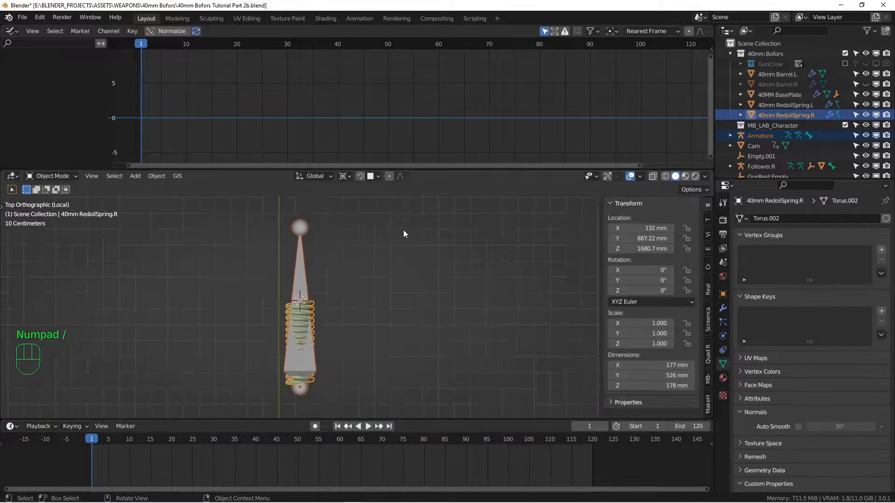
{"action": "key", "text": "alt+a"}
{"action": "scroll", "coordinate": [323, 284], "scroll_direction": "up", "scroll_amount": 3}
{"action": "left_click", "coordinate": [385, 247]}
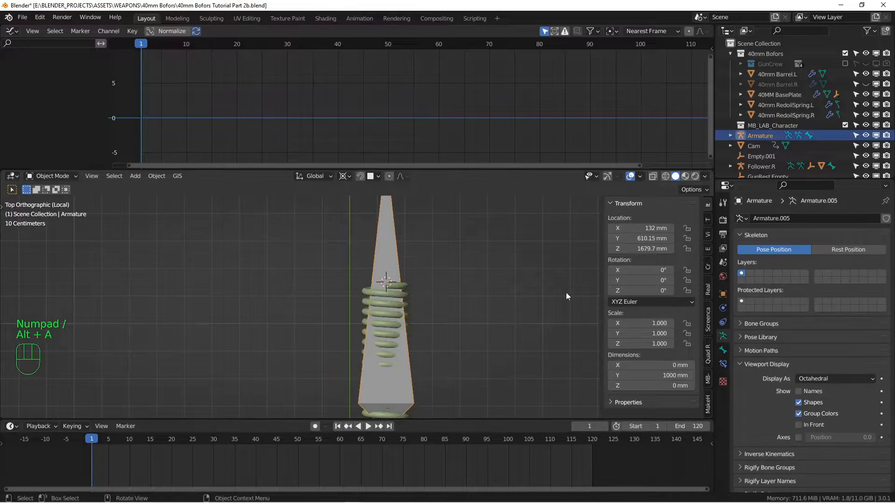
{"action": "left_click", "coordinate": [809, 379]}
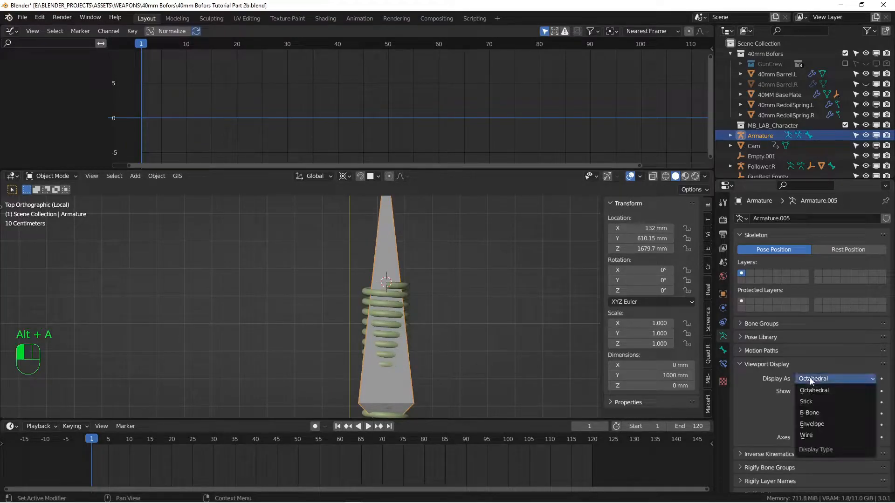
{"action": "left_click", "coordinate": [810, 402]}
Step: Show the isolated spring and armature side-on in wireframe shading
{"action": "key", "text": "KP_6"}
{"action": "key", "text": "KP_6"}
{"action": "key", "text": "KP_6"}
{"action": "key", "text": "KP_6"}
{"action": "key", "text": "KP_6"}
{"action": "key", "text": "KP_6"}
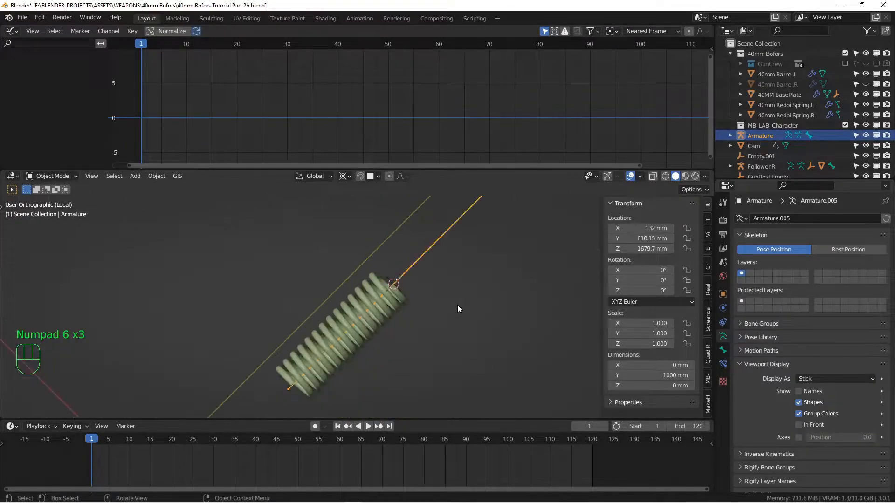
{"action": "key", "text": "z"}
{"action": "left_click", "coordinate": [374, 307]}
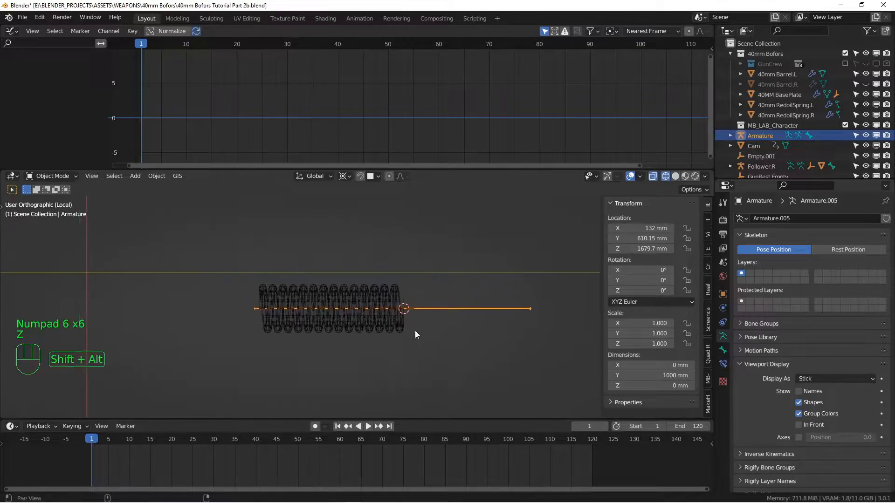
Step: Scale the armature to about 0.543 and place it along the spring's axis at about Y 629 mm
{"action": "key", "text": "g"}
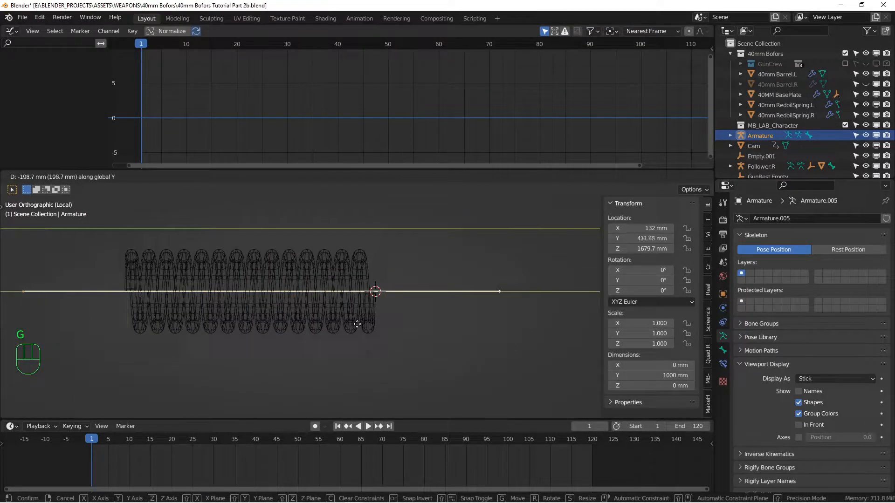
{"action": "left_click", "coordinate": [353, 317]}
{"action": "middle_click_drag", "start_coordinate": [353, 317], "coordinate": [476, 332], "text": "shift"}
{"action": "key", "text": "s"}
{"action": "left_click", "coordinate": [507, 342]}
{"action": "key", "text": "g"}
{"action": "left_click", "coordinate": [455, 333]}
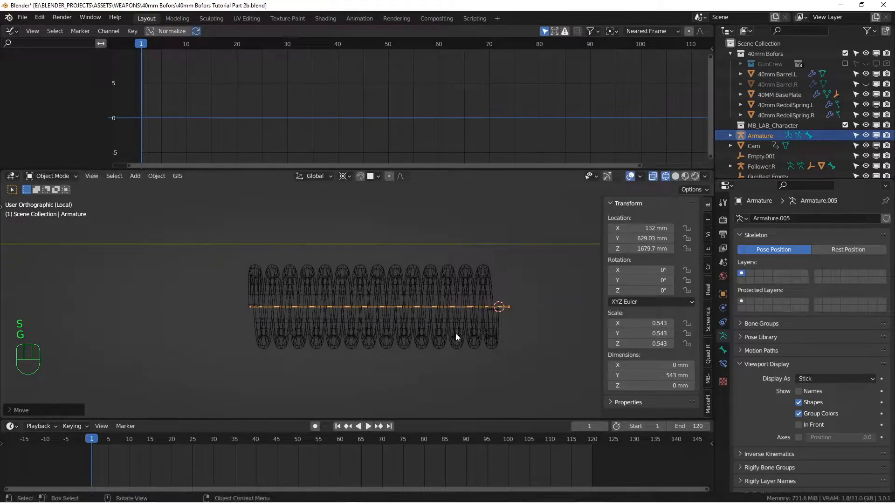
Step: Shift the armature slightly back along Y so it overhangs both ends of the spring evenly
{"action": "middle_click_drag", "start_coordinate": [480, 346], "coordinate": [416, 345], "text": "shift"}
{"action": "scroll", "coordinate": [416, 346], "scroll_direction": "up", "scroll_amount": 3}
{"action": "middle_click_drag", "start_coordinate": [372, 326], "coordinate": [440, 326], "text": "shift"}
{"action": "key", "text": "n"}
{"action": "key", "text": "g"}
{"action": "key", "text": "y"}
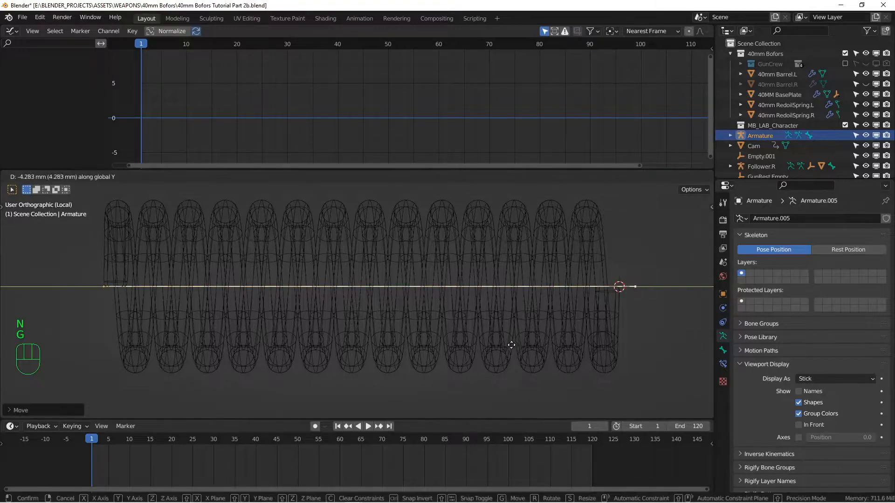
{"action": "left_click", "coordinate": [506, 344]}
Step: Place the 3D cursor clear of the spring and set the transform pivot point to Median Point
{"action": "right_click", "coordinate": [644, 227], "text": "shift"}
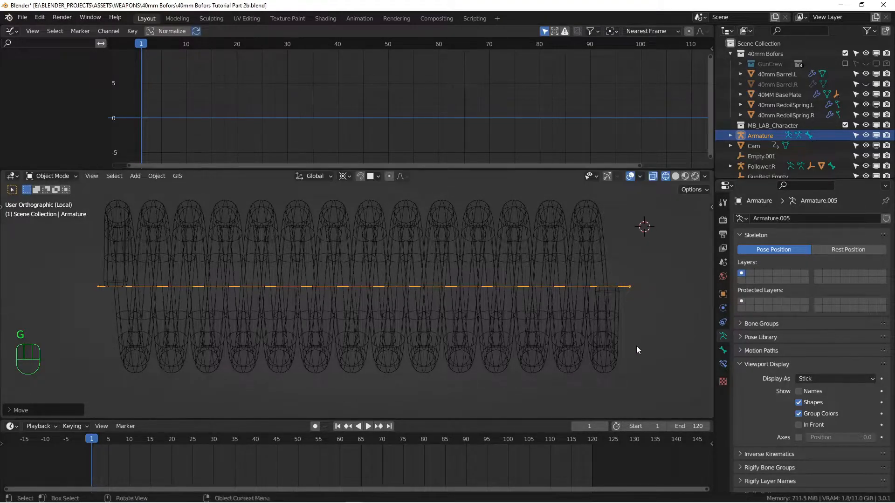
{"action": "key", "text": "s"}
{"action": "right_click", "coordinate": [632, 352]}
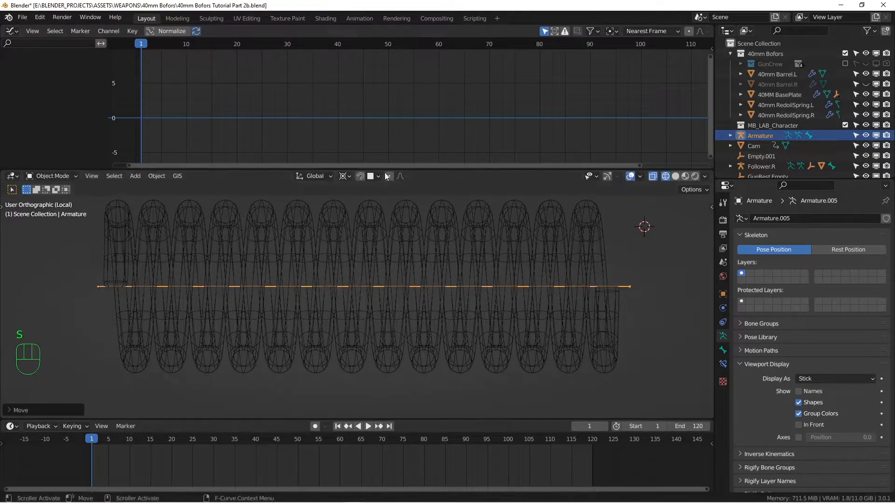
{"action": "left_click", "coordinate": [346, 176]}
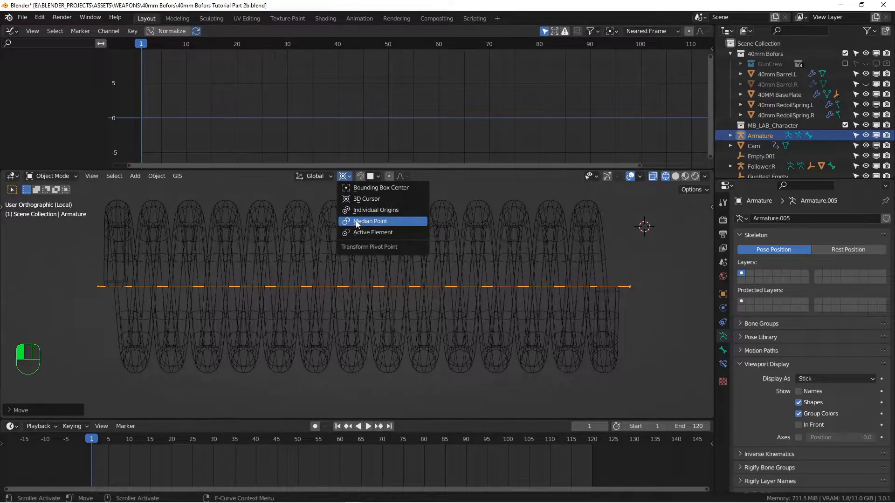
{"action": "left_click", "coordinate": [356, 221]}
Step: Scale the armature down and shift it along Y in small corrections until its ends match both ends of the spring
{"action": "key", "text": "s"}
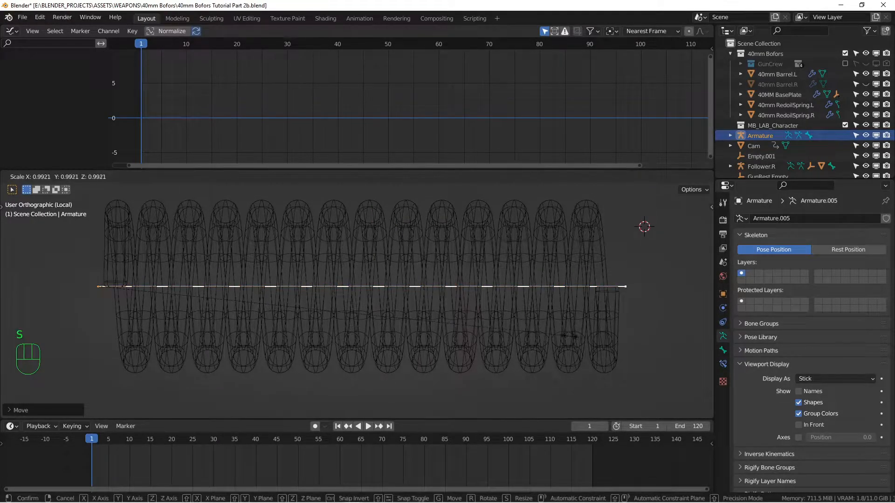
{"action": "left_click", "coordinate": [561, 334]}
{"action": "key", "text": "g"}
{"action": "key", "text": "y"}
{"action": "left_click", "coordinate": [567, 333]}
{"action": "key", "text": "s"}
{"action": "left_click", "coordinate": [562, 336]}
{"action": "key", "text": "g"}
{"action": "key", "text": "y"}
{"action": "left_click", "coordinate": [563, 335]}
{"action": "key", "text": "s"}
{"action": "left_click", "coordinate": [563, 335]}
Step: Return to solid shading and display the armature as Octahedral
{"action": "key", "text": "z"}
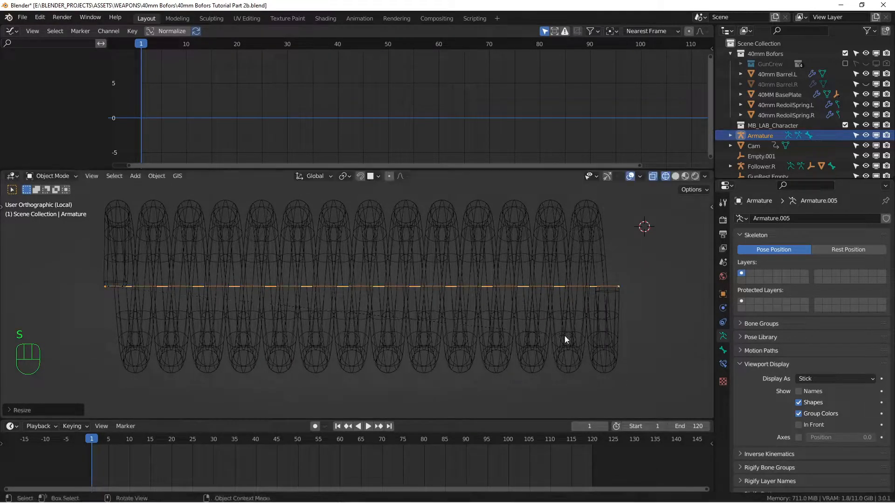
{"action": "left_click", "coordinate": [620, 329]}
{"action": "mouse_move", "coordinate": [619, 330]}
{"action": "middle_mouse_down"}
{"action": "mouse_move", "coordinate": [474, 254]}
{"action": "mouse_move", "coordinate": [513, 261]}
{"action": "middle_mouse_up"}
{"action": "left_click", "coordinate": [828, 378]}
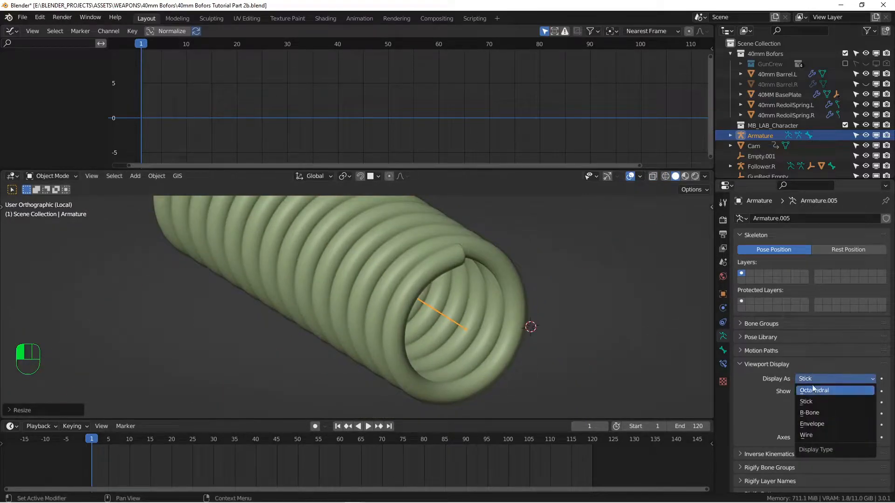
{"action": "left_click", "coordinate": [822, 390]}
Step: Leave local view and deselect everything, with the right spring's collar end in close view
{"action": "scroll", "coordinate": [552, 329], "scroll_direction": "down", "scroll_amount": 4}
{"action": "key", "text": "KP_Divide"}
{"action": "middle_click_drag", "start_coordinate": [552, 330], "coordinate": [595, 338]}
{"action": "key", "text": "alt+a"}
{"action": "scroll", "coordinate": [593, 339], "scroll_direction": "up", "scroll_amount": 3}
{"action": "middle_click_drag", "start_coordinate": [502, 324], "coordinate": [468, 343], "text": "shift"}
{"action": "scroll", "coordinate": [515, 342], "scroll_direction": "up", "scroll_amount": 5}
{"action": "scroll", "coordinate": [488, 343], "scroll_direction": "down", "scroll_amount": 4}
{"action": "scroll", "coordinate": [497, 348], "scroll_direction": "up", "scroll_amount": 3}
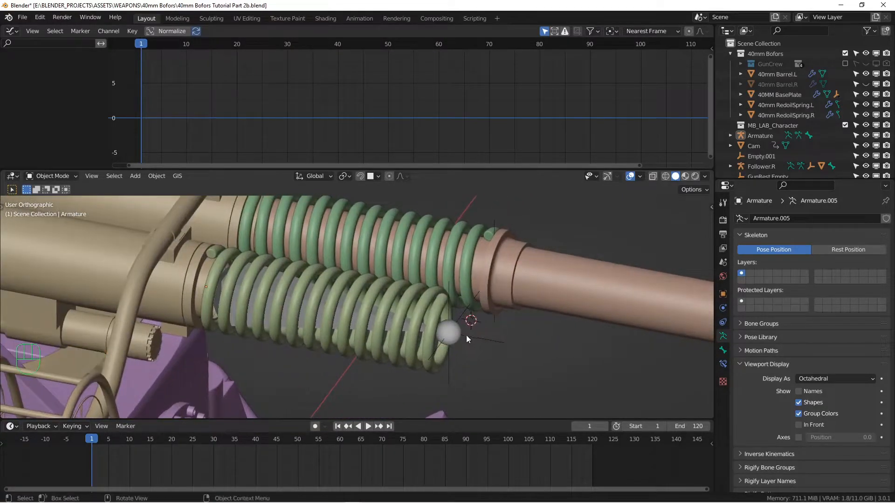
Step: In Pose Mode, add a Stretch To constraint to the armature's bone with the collar Empty as its target
{"action": "left_click", "coordinate": [453, 333]}
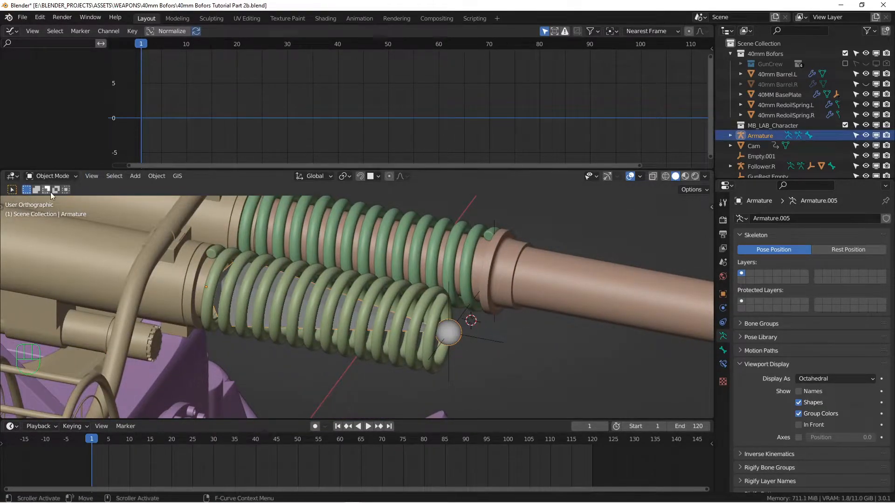
{"action": "left_click", "coordinate": [61, 176]}
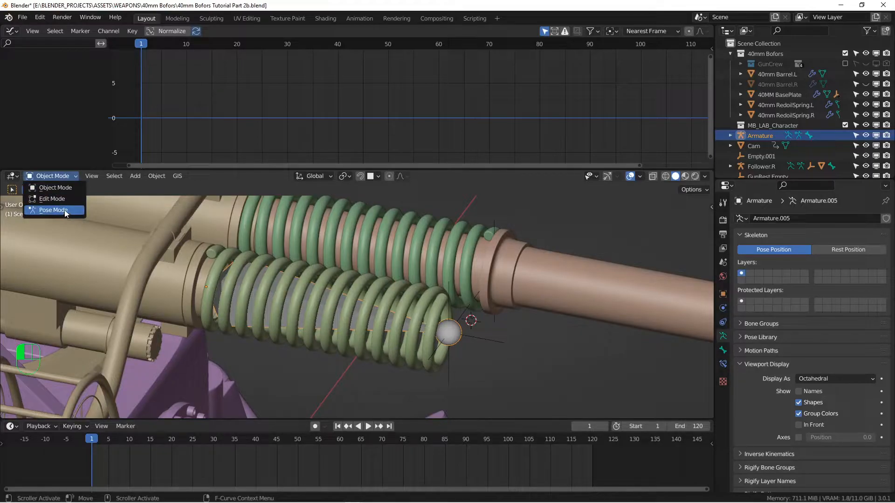
{"action": "left_click", "coordinate": [64, 210]}
{"action": "left_click", "coordinate": [722, 379]}
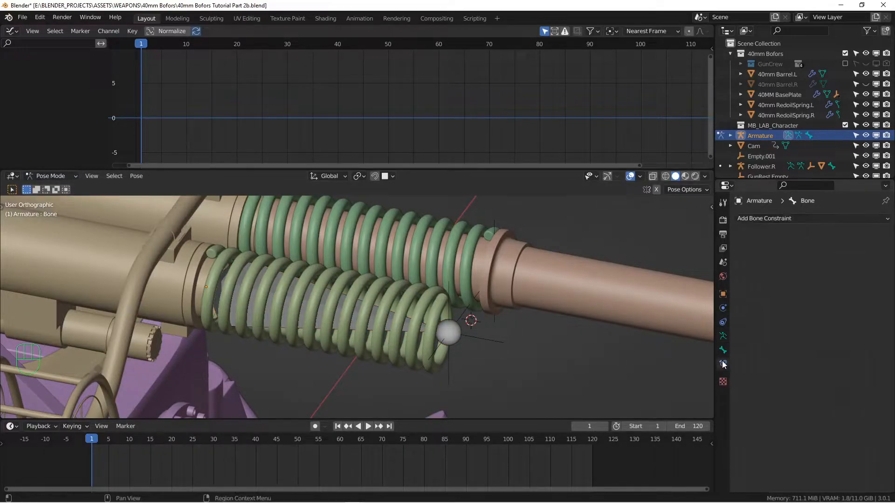
{"action": "left_click", "coordinate": [767, 219]}
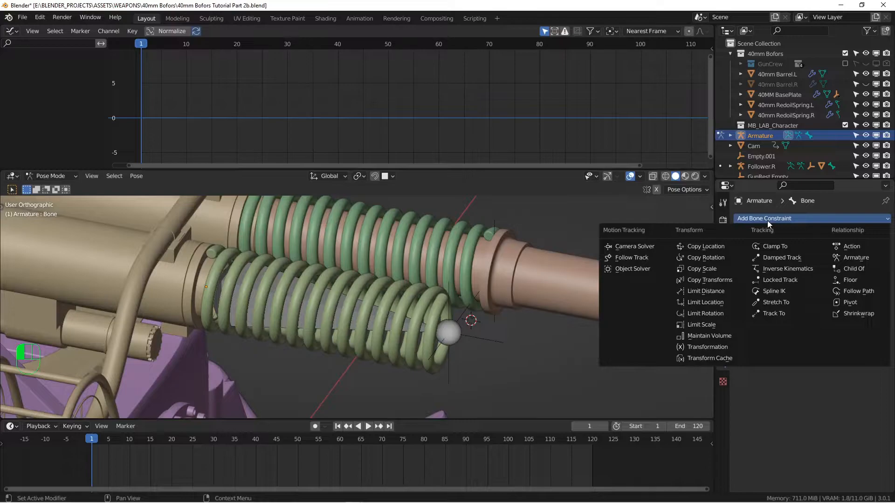
{"action": "left_click", "coordinate": [781, 302]}
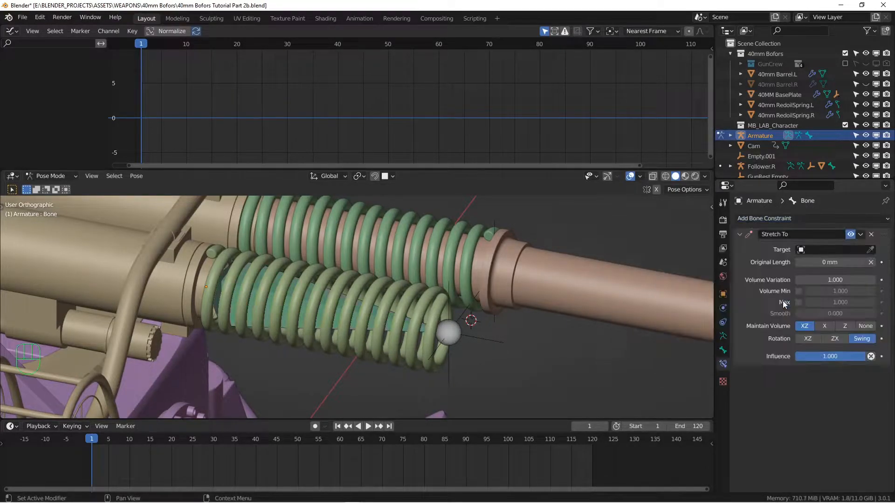
{"action": "left_click", "coordinate": [869, 250]}
{"action": "left_click", "coordinate": [501, 342]}
Step: Return to Object Mode, test-move the collar Empty to check that the bone stretches towards it, and cancel the move
{"action": "middle_click_drag", "start_coordinate": [588, 334], "coordinate": [533, 324], "text": "alt+shift"}
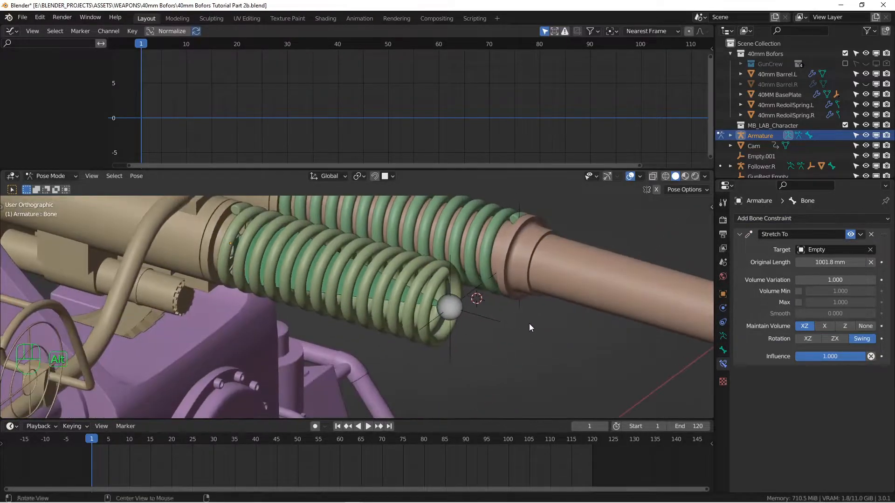
{"action": "left_click", "coordinate": [51, 175]}
{"action": "left_click", "coordinate": [46, 186]}
{"action": "left_click", "coordinate": [472, 315]}
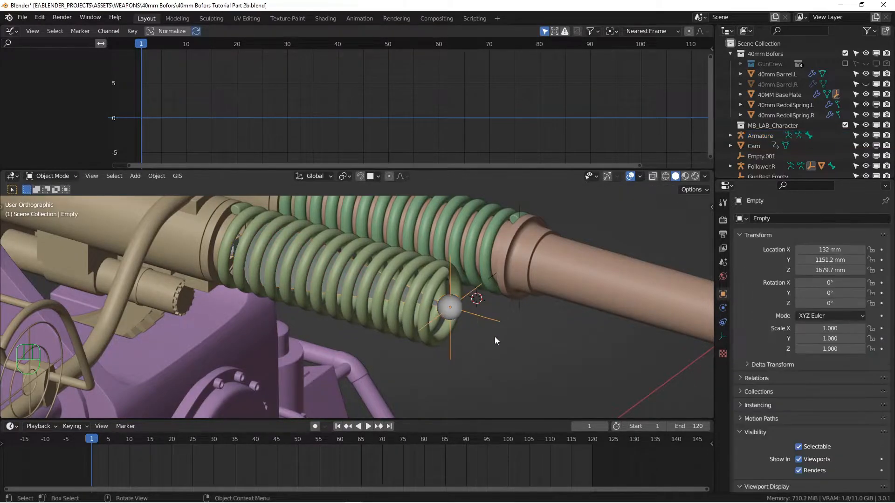
{"action": "key", "text": "g"}
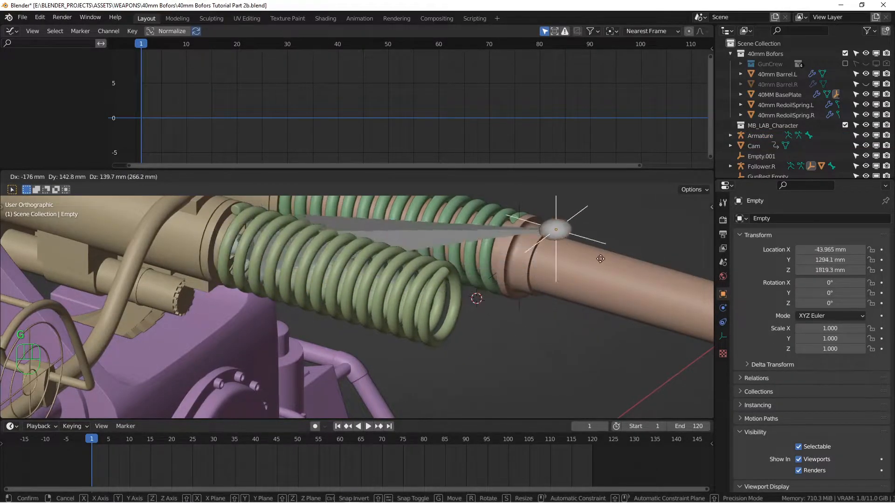
{"action": "right_click", "coordinate": [522, 323]}
Step: Parent 40mm RedoilSpring.R to the armature's bone
{"action": "scroll", "coordinate": [523, 325], "scroll_direction": "down", "scroll_amount": 2}
{"action": "mouse_move", "coordinate": [469, 308]}
{"action": "left_mouse_down", "text": "alt+shift"}
{"action": "mouse_move", "coordinate": [507, 318]}
{"action": "mouse_move", "coordinate": [467, 304]}
{"action": "mouse_move", "coordinate": [464, 315]}
{"action": "left_mouse_up", "text": "alt+shift"}
{"action": "left_click", "coordinate": [473, 308]}
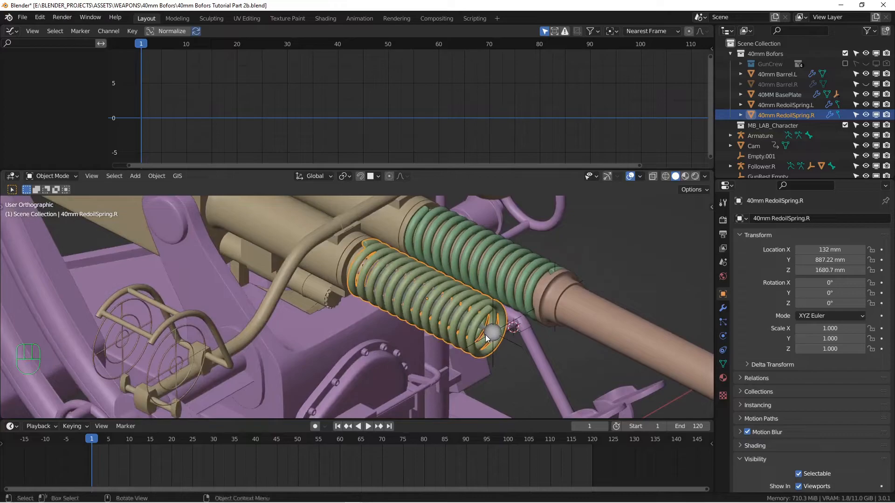
{"action": "scroll", "coordinate": [485, 335], "scroll_direction": "up", "scroll_amount": 3}
{"action": "left_click", "coordinate": [512, 334], "text": "shift"}
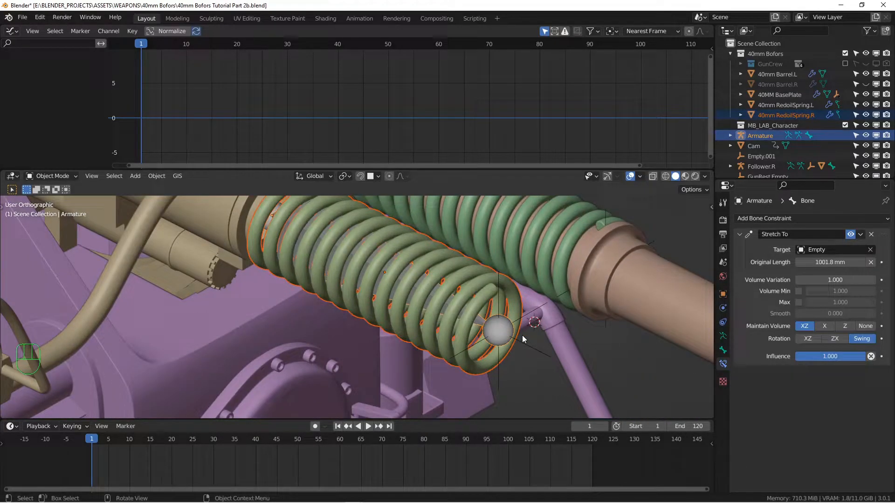
{"action": "key", "text": "ctrl+p"}
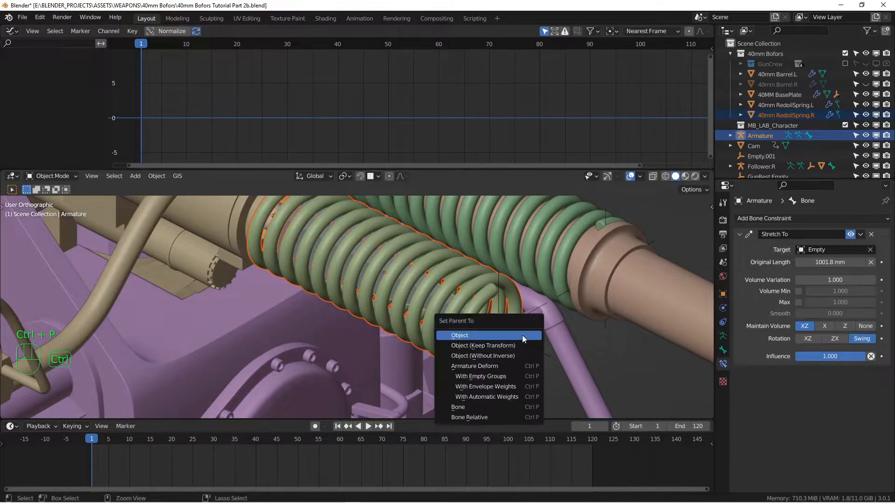
{"action": "left_click", "coordinate": [459, 407]}
Step: Test-move the collar Empty to check that the parented spring compresses and stretches with the bone
{"action": "key", "text": "alt+a"}
{"action": "left_click", "coordinate": [539, 354]}
{"action": "middle_click_drag", "start_coordinate": [538, 355], "coordinate": [501, 350]}
{"action": "key", "text": "g"}
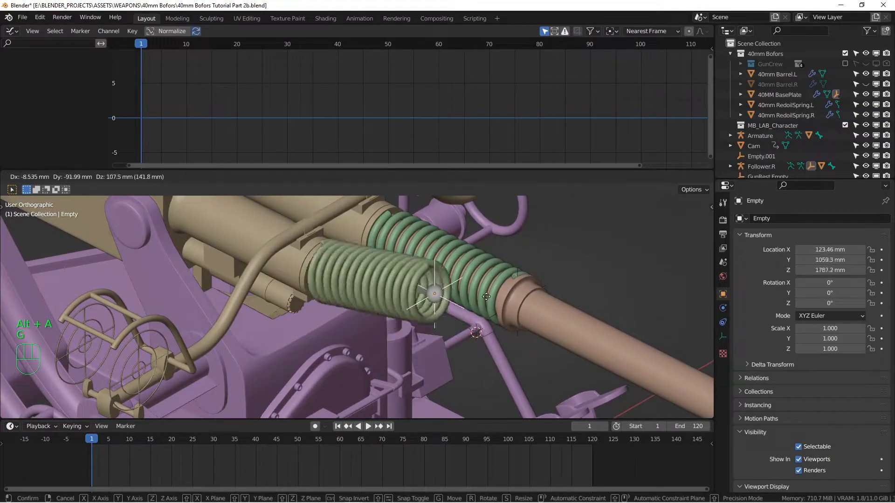
{"action": "left_click", "coordinate": [468, 309]}
Step: Test-move Target.Empty to check how the right spring behaves when the gun is aimed, and cancel the move
{"action": "scroll", "coordinate": [468, 309], "scroll_direction": "down", "scroll_amount": 3}
{"action": "middle_click_drag", "start_coordinate": [467, 310], "coordinate": [513, 318], "text": "shift"}
{"action": "scroll", "coordinate": [514, 318], "scroll_direction": "down", "scroll_amount": 1}
{"action": "left_click", "coordinate": [586, 383]}
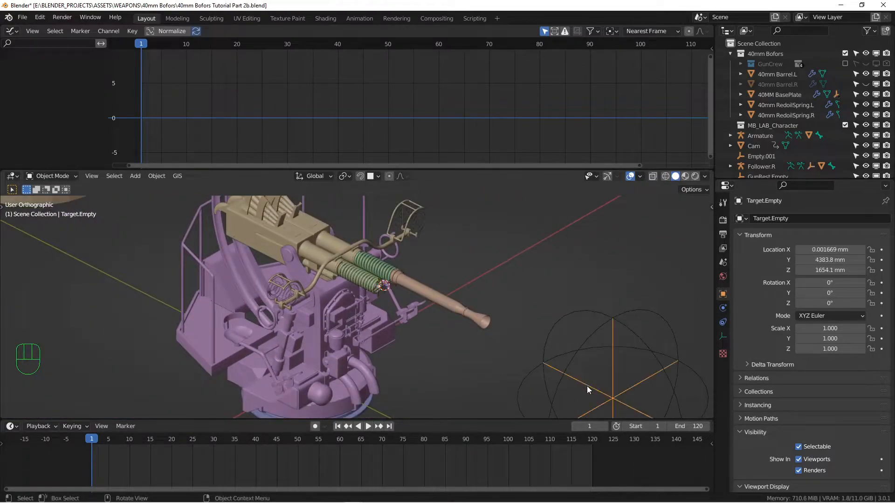
{"action": "key", "text": "g"}
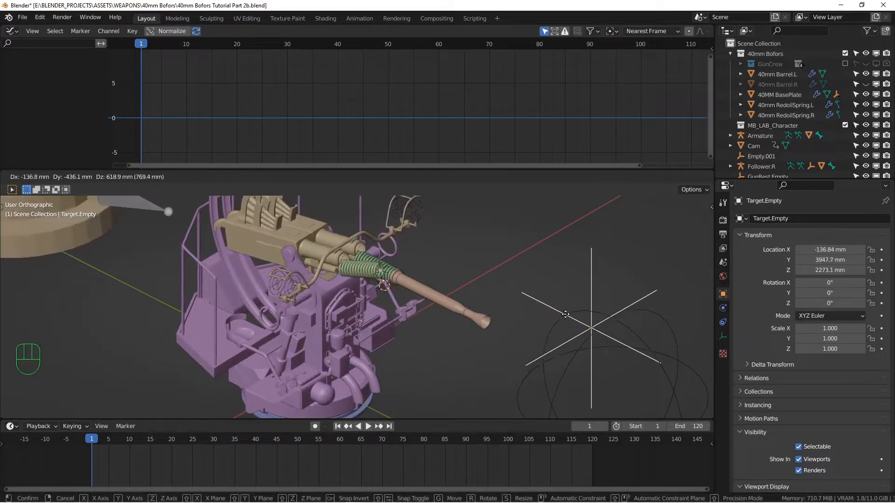
{"action": "right_click", "coordinate": [557, 333]}
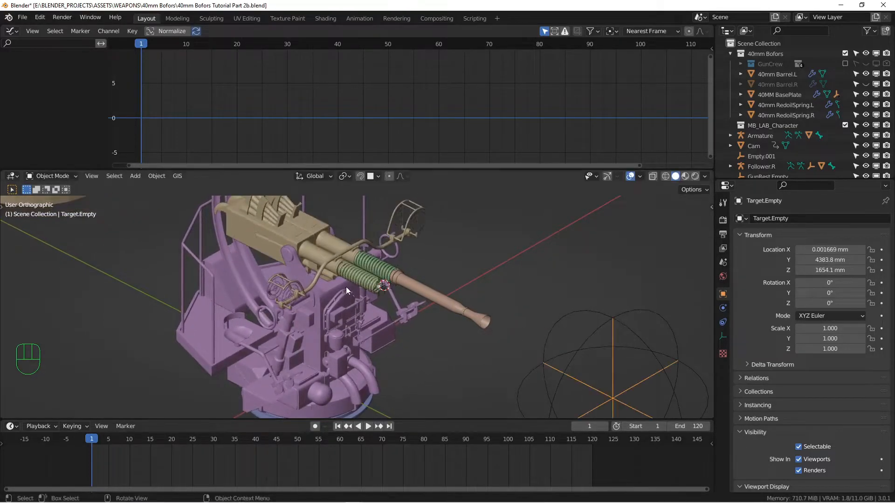
Step: Parent the right spring's Armature to 40mm Breech as an object parent
{"action": "scroll", "coordinate": [361, 279], "scroll_direction": "up", "scroll_amount": 9}
{"action": "left_click", "coordinate": [427, 293]}
{"action": "scroll", "coordinate": [422, 293], "scroll_direction": "down", "scroll_amount": 3}
{"action": "scroll", "coordinate": [311, 261], "scroll_direction": "down", "scroll_amount": 5}
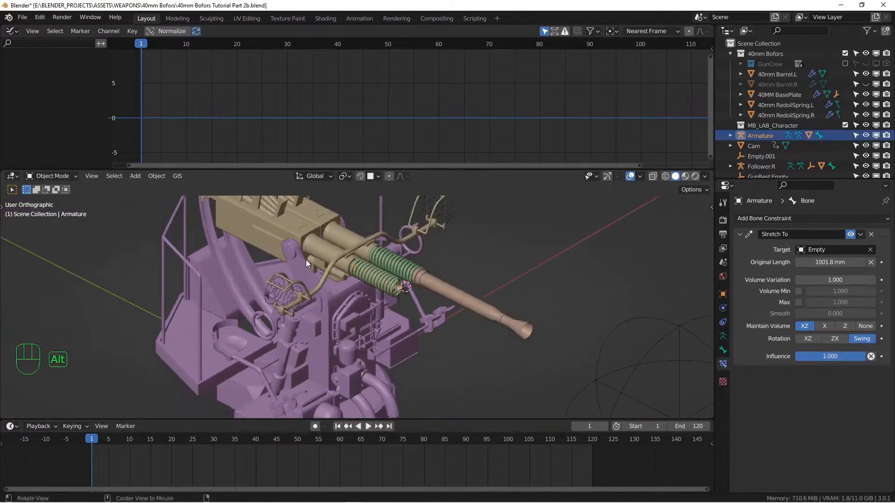
{"action": "scroll", "coordinate": [348, 304], "scroll_direction": "up", "scroll_amount": 7}
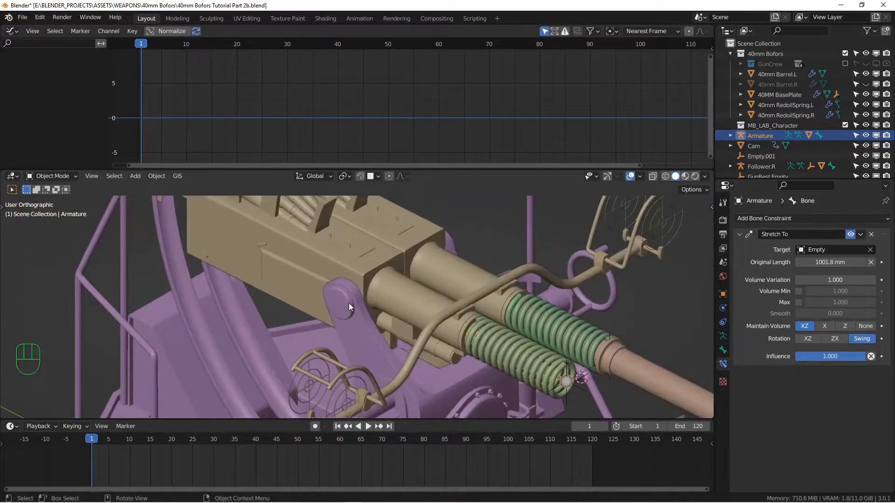
{"action": "left_click", "coordinate": [326, 259], "text": "shift"}
{"action": "key", "text": "ctrl+p"}
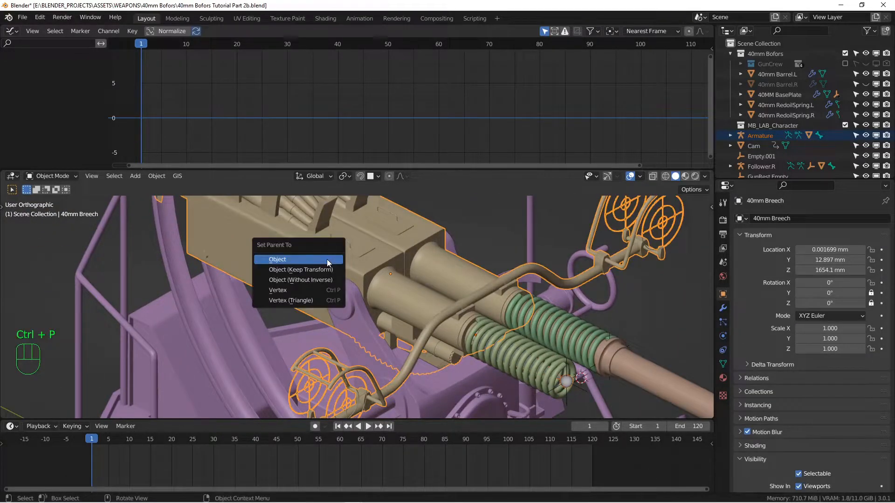
{"action": "left_click", "coordinate": [326, 259]}
Step: Test-move Target.Empty to check how the spring follows the breech when the gun is aimed, and cancel the move
{"action": "scroll", "coordinate": [336, 261], "scroll_direction": "down", "scroll_amount": 6}
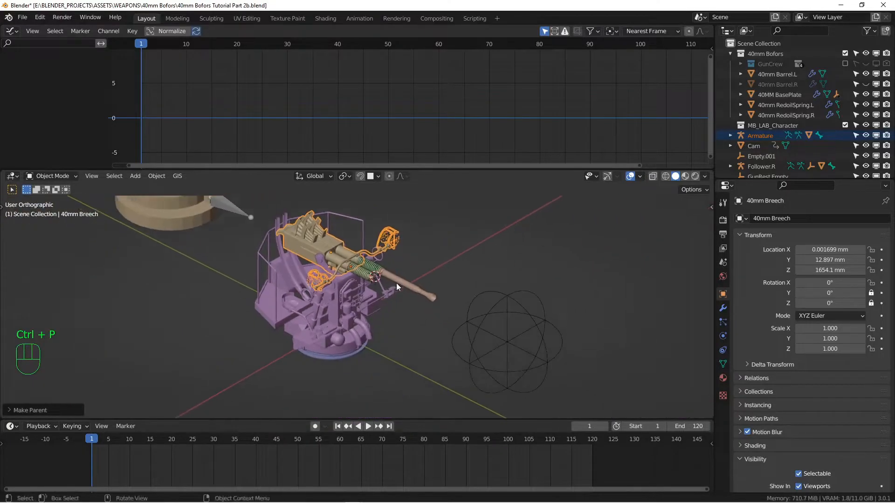
{"action": "scroll", "coordinate": [397, 286], "scroll_direction": "up", "scroll_amount": 3}
{"action": "key", "text": "alt+a"}
{"action": "left_click", "coordinate": [576, 381]}
{"action": "key", "text": "g"}
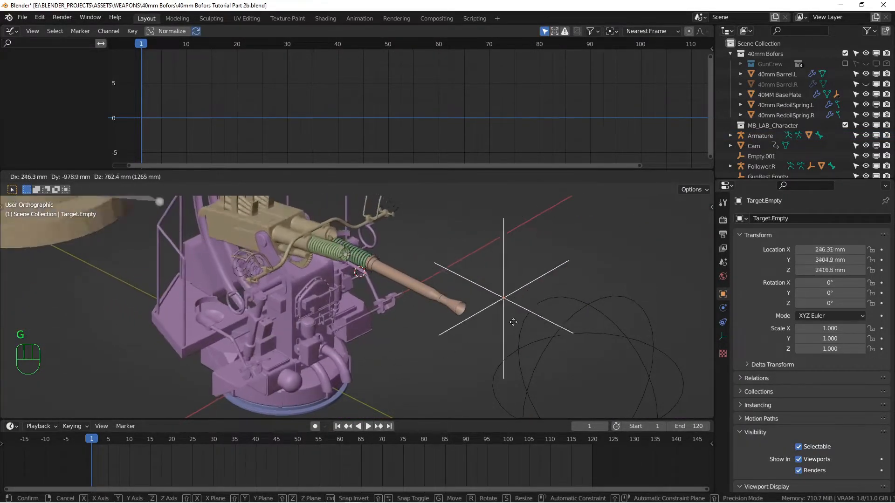
{"action": "right_click", "coordinate": [515, 306]}
Step: Unhide all objects, play the animation to check the right barrel and spring recoil, and return to frame 1
{"action": "key", "text": "alt+h"}
{"action": "key", "text": "alt+a"}
{"action": "left_click_drag", "start_coordinate": [377, 296], "coordinate": [387, 318], "text": "alt"}
{"action": "scroll", "coordinate": [388, 318], "scroll_direction": "up", "scroll_amount": 2}
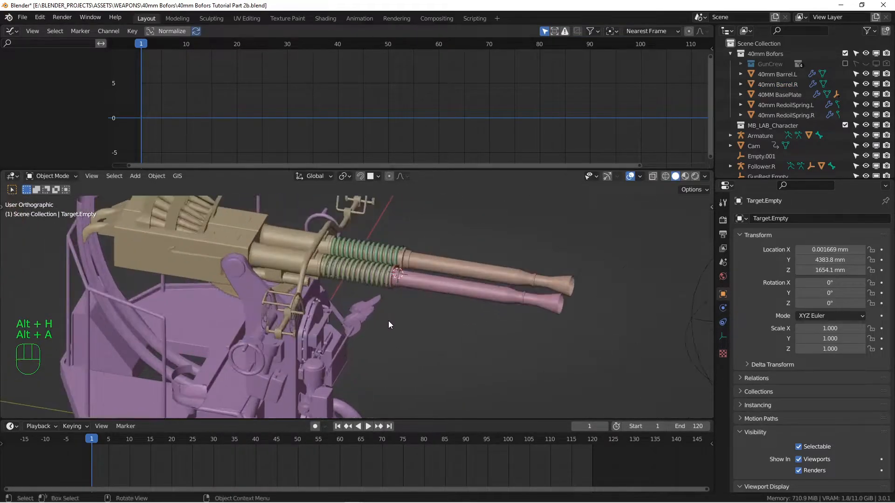
{"action": "left_click", "coordinate": [367, 426]}
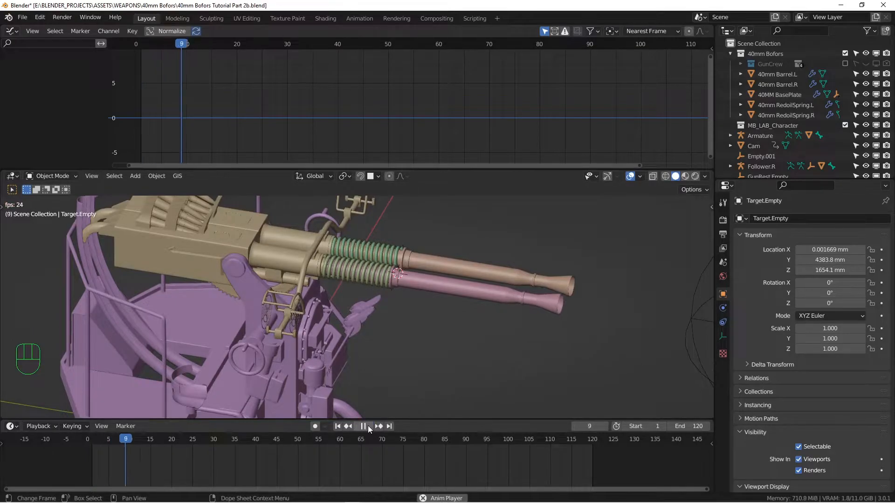
{"action": "middle_click_drag", "start_coordinate": [411, 305], "coordinate": [403, 365]}
{"action": "left_click", "coordinate": [363, 428]}
{"action": "left_click", "coordinate": [339, 427]}
Step: Duplicate the Follower.R armature about 425 mm straight down to the lower cam tier and rename the copy Follower.L
{"action": "scroll", "coordinate": [321, 345], "scroll_direction": "down", "scroll_amount": 3}
{"action": "left_click_drag", "start_coordinate": [289, 328], "coordinate": [476, 345], "text": "alt+shift"}
{"action": "left_click", "coordinate": [325, 292]}
{"action": "left_click_drag", "start_coordinate": [322, 289], "coordinate": [368, 301], "text": "alt"}
{"action": "key", "text": "KP_3"}
{"action": "scroll", "coordinate": [330, 306], "scroll_direction": "up", "scroll_amount": 5}
{"action": "key", "text": "shift+d"}
{"action": "key", "text": "z"}
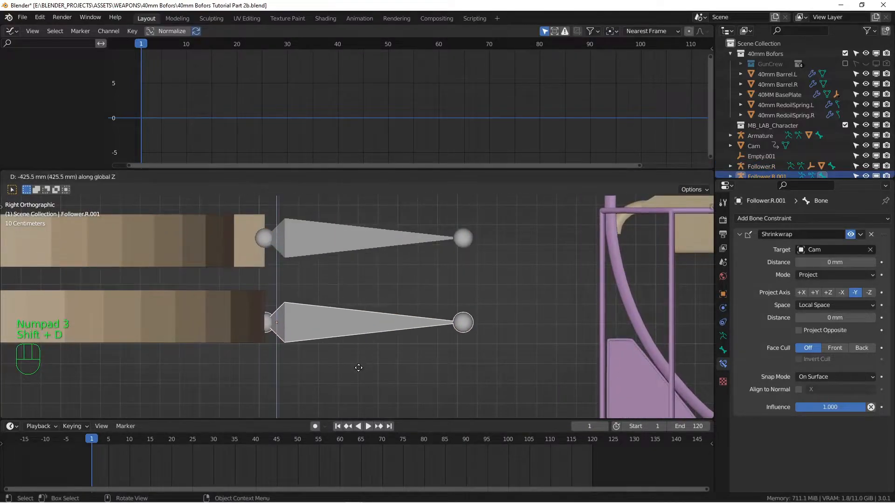
{"action": "left_click", "coordinate": [359, 366]}
{"action": "middle_click_drag", "start_coordinate": [360, 365], "coordinate": [344, 318], "text": "alt"}
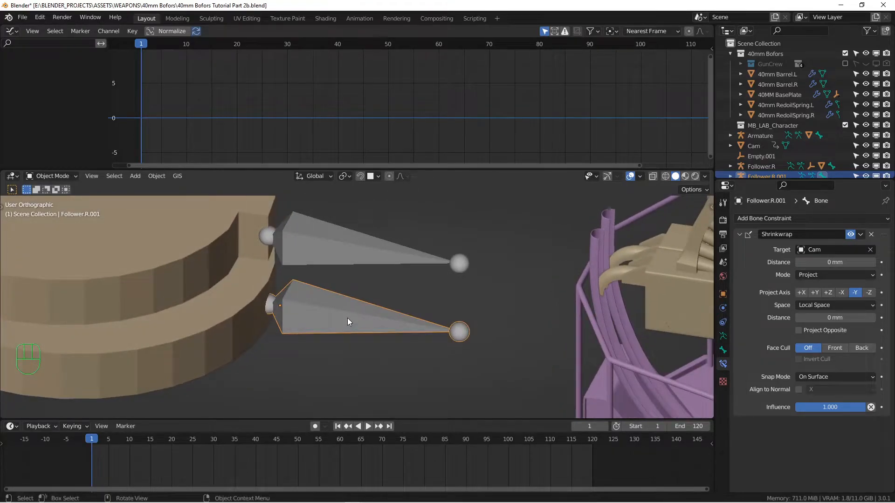
{"action": "key", "text": "F2"}
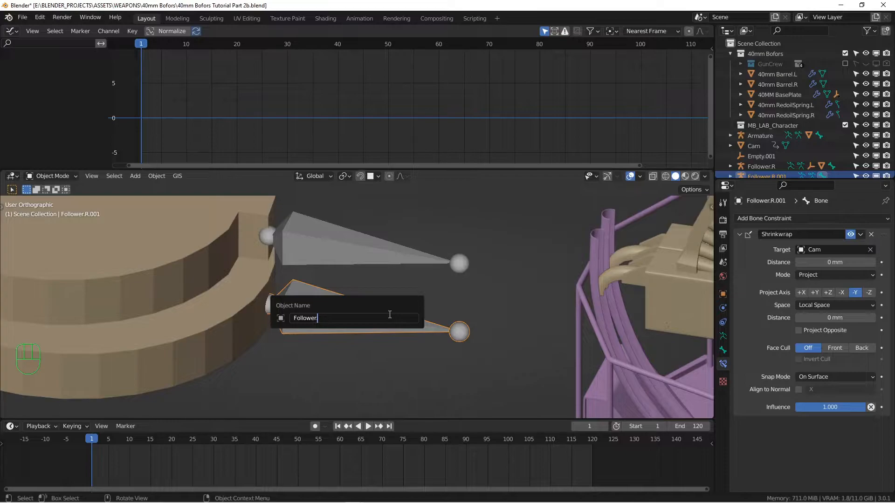
{"action": "key", "text": "Return"}
Step: Parent Empty.001 at the left barrel's collar to the bone of Follower.L
{"action": "scroll", "coordinate": [389, 314], "scroll_direction": "down", "scroll_amount": 6}
{"action": "middle_click_drag", "start_coordinate": [389, 314], "coordinate": [289, 285], "text": "alt+shift"}
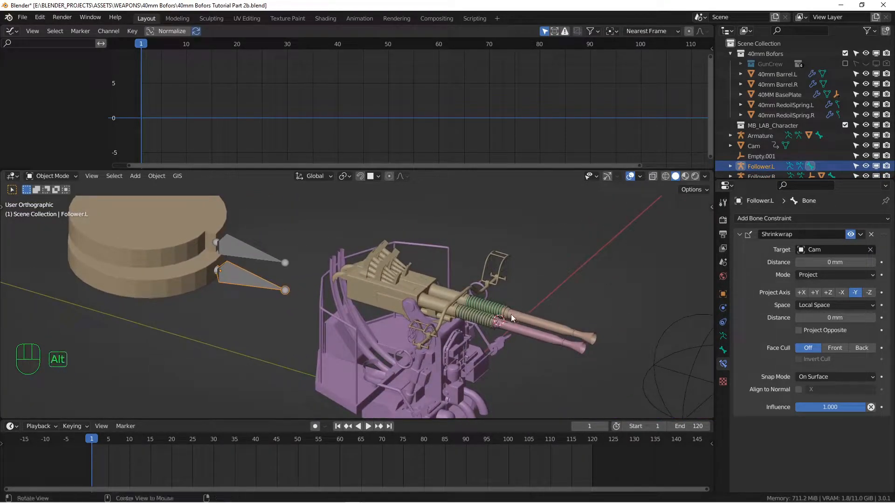
{"action": "middle_click_drag", "start_coordinate": [511, 313], "coordinate": [504, 323], "text": "alt"}
{"action": "middle_click_drag", "start_coordinate": [294, 305], "coordinate": [344, 322], "text": "alt"}
{"action": "middle_click_drag", "start_coordinate": [540, 305], "coordinate": [256, 275], "text": "alt+shift"}
{"action": "middle_click_drag", "start_coordinate": [398, 298], "coordinate": [432, 335], "text": "alt"}
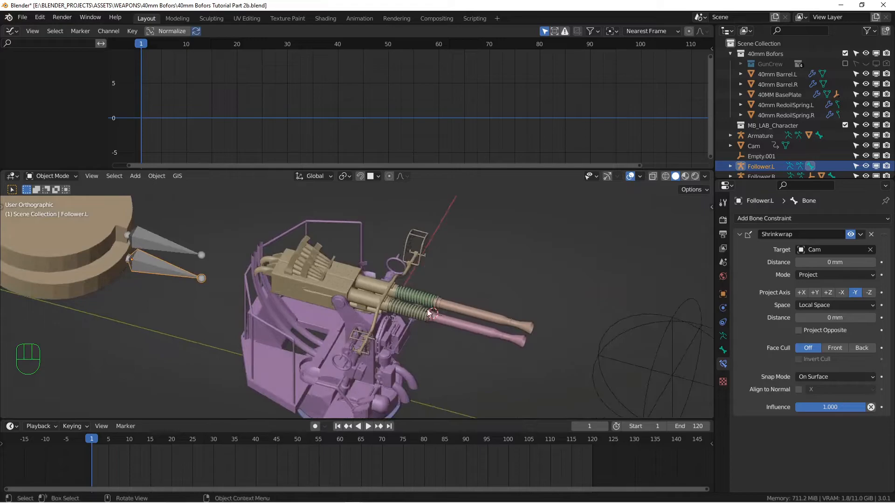
{"action": "scroll", "coordinate": [428, 308], "scroll_direction": "up", "scroll_amount": 6}
{"action": "scroll", "coordinate": [436, 320], "scroll_direction": "up", "scroll_amount": 5}
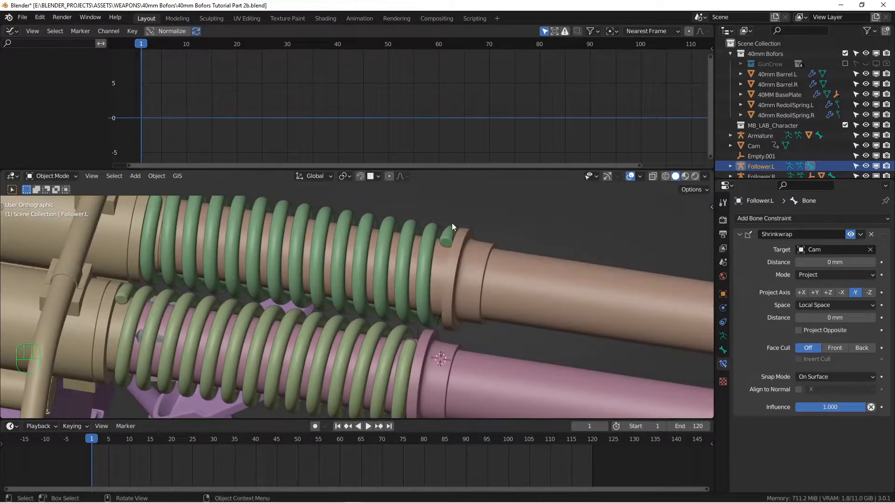
{"action": "left_click", "coordinate": [451, 226]}
{"action": "scroll", "coordinate": [456, 240], "scroll_direction": "down", "scroll_amount": 6}
{"action": "middle_click_drag", "start_coordinate": [412, 265], "coordinate": [540, 322], "text": "alt+shift"}
{"action": "middle_click_drag", "start_coordinate": [541, 323], "coordinate": [498, 310], "text": "alt"}
{"action": "scroll", "coordinate": [494, 310], "scroll_direction": "down", "scroll_amount": 2}
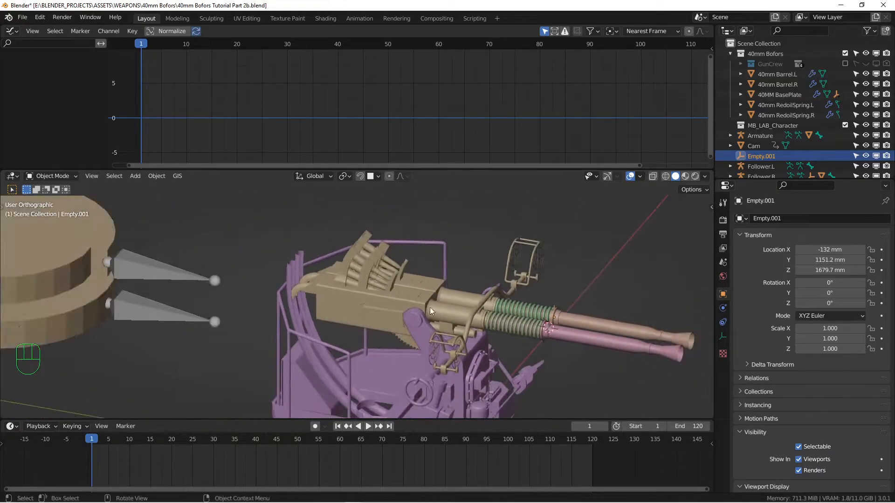
{"action": "left_click", "coordinate": [185, 317], "text": "shift"}
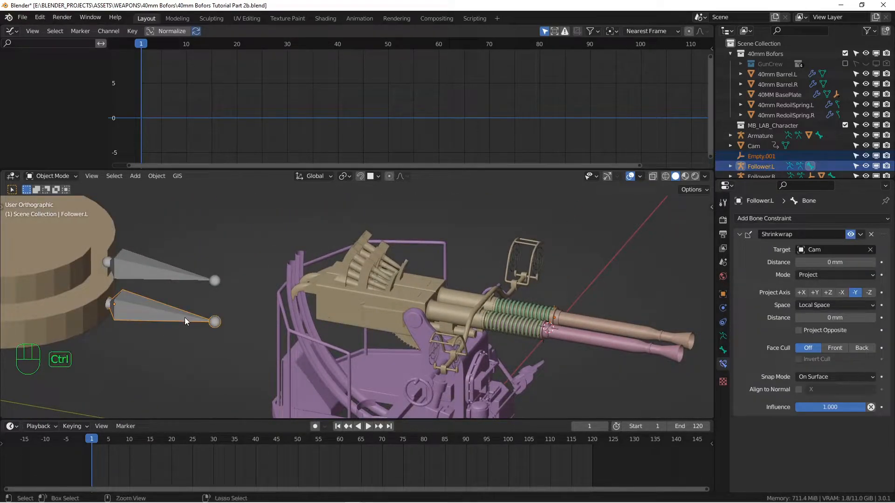
{"action": "key", "text": "ctrl+p"}
{"action": "left_click", "coordinate": [149, 379]}
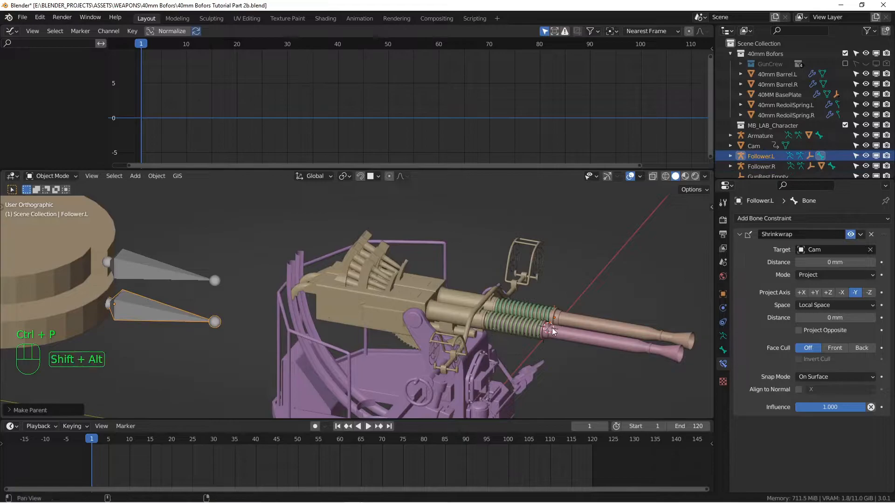
Step: Parent 40mm Barrel.L to Empty.001 as an object parent
{"action": "scroll", "coordinate": [505, 295], "scroll_direction": "up", "scroll_amount": 4}
{"action": "scroll", "coordinate": [513, 293], "scroll_direction": "up", "scroll_amount": 2}
{"action": "left_click", "coordinate": [545, 300]}
{"action": "left_click", "coordinate": [468, 274], "text": "shift"}
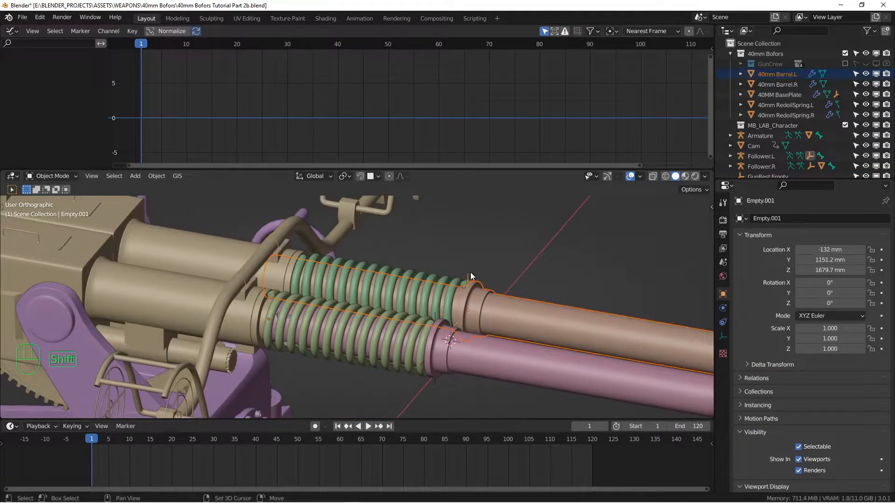
{"action": "key", "text": "ctrl+p"}
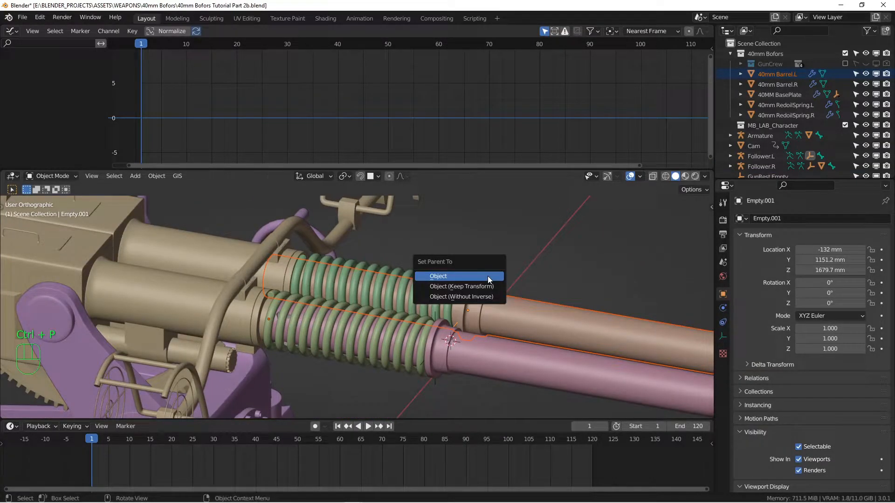
{"action": "left_click", "coordinate": [487, 277]}
Step: Hide both recoil springs and both barrels to expose the spring armature and the collar empties
{"action": "key", "text": "alt+a"}
{"action": "left_click", "coordinate": [398, 320]}
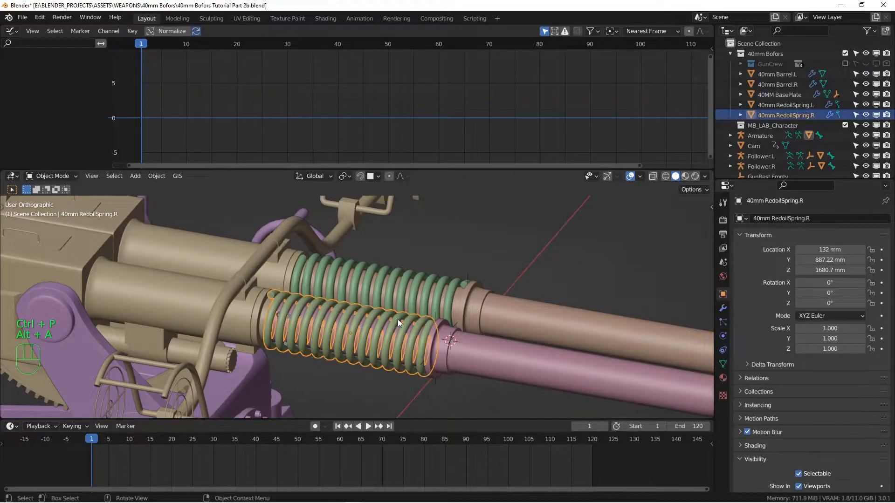
{"action": "key", "text": "h"}
{"action": "left_click", "coordinate": [396, 321]}
{"action": "key", "text": "h"}
{"action": "left_click", "coordinate": [413, 286]}
{"action": "key", "text": "h"}
{"action": "left_click", "coordinate": [407, 296]}
{"action": "key", "text": "h"}
Step: Duplicate the spring Armature in place and set the copy's X location to -132 mm
{"action": "left_click", "coordinate": [362, 337]}
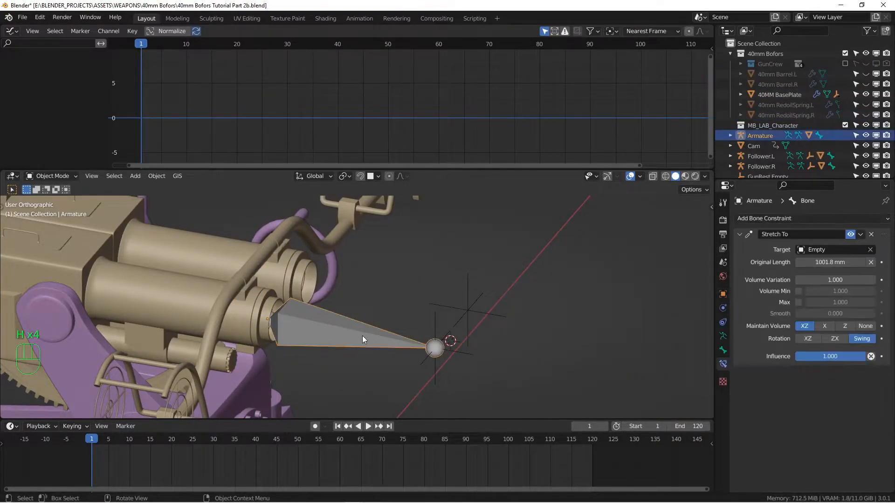
{"action": "key", "text": "KP_7"}
{"action": "middle_click_drag", "start_coordinate": [372, 334], "coordinate": [513, 335], "text": "shift"}
{"action": "key", "text": "shift+d"}
{"action": "right_click", "coordinate": [518, 284]}
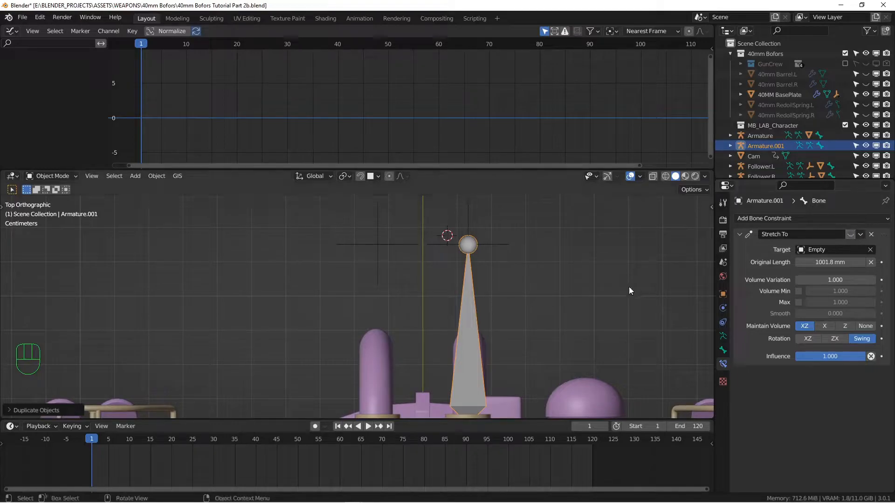
{"action": "scroll", "coordinate": [628, 286], "scroll_direction": "down", "scroll_amount": 1}
{"action": "key", "text": "n"}
{"action": "left_click", "coordinate": [648, 228]}
{"action": "key", "text": "Return"}
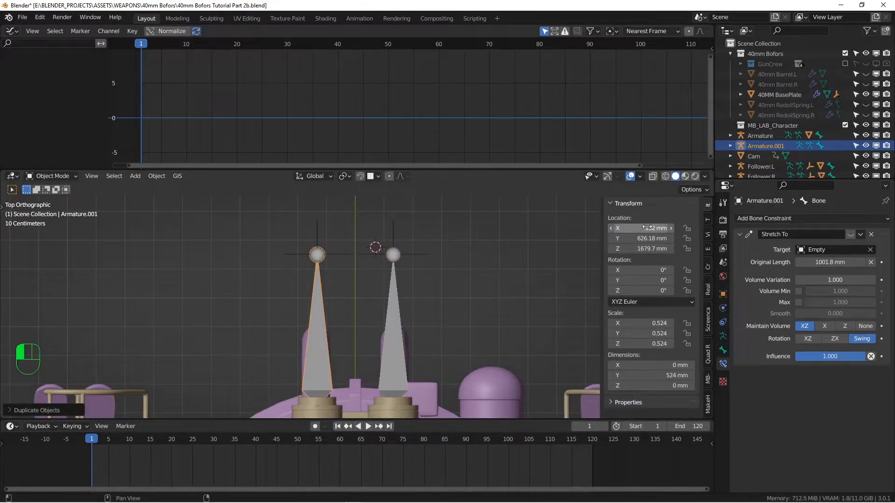
{"action": "middle_click_drag", "start_coordinate": [359, 283], "coordinate": [421, 312], "text": "shift"}
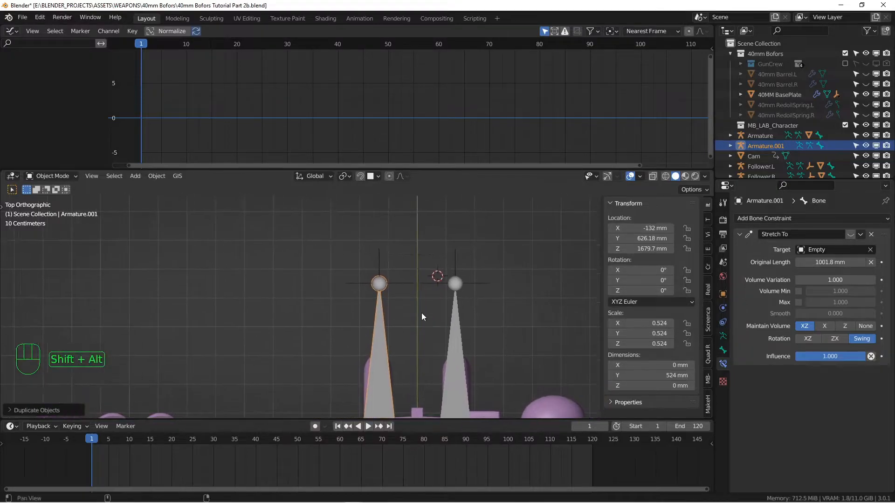
Step: Change the Stretch To target of Armature.001's bone to Empty.001, clearing and picking the target again
{"action": "left_click", "coordinate": [870, 250]}
{"action": "left_click", "coordinate": [869, 249]}
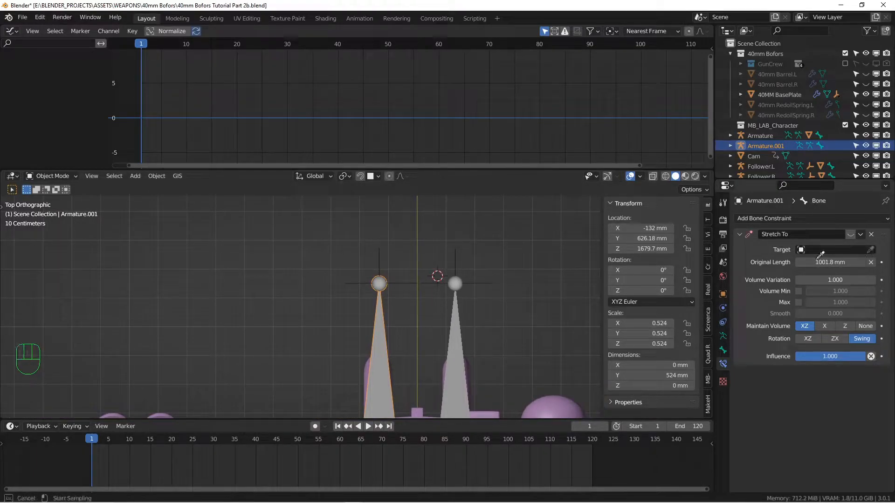
{"action": "left_click", "coordinate": [383, 258]}
{"action": "middle_click_drag", "start_coordinate": [448, 303], "coordinate": [429, 304]}
{"action": "left_click", "coordinate": [432, 288]}
{"action": "scroll", "coordinate": [427, 304], "scroll_direction": "up", "scroll_amount": 2}
{"action": "key", "text": "g"}
{"action": "left_click", "coordinate": [428, 300]}
{"action": "left_click", "coordinate": [350, 269]}
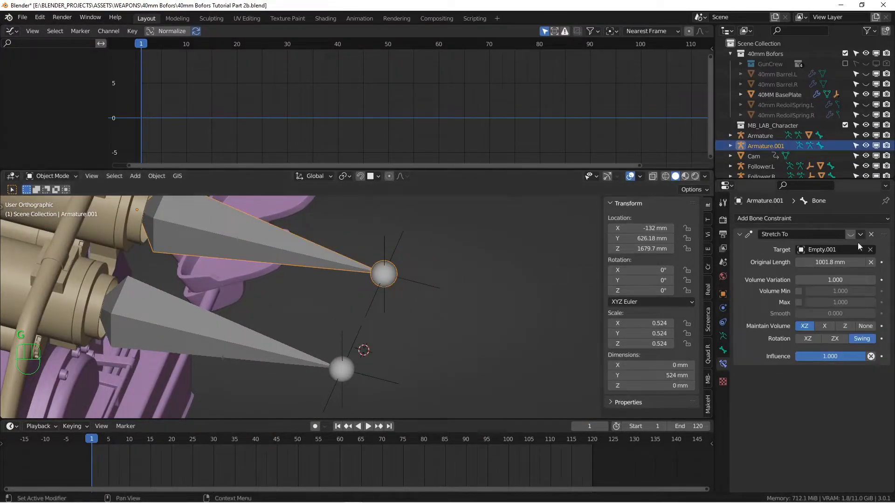
{"action": "left_click", "coordinate": [870, 250]}
{"action": "left_click", "coordinate": [434, 276]}
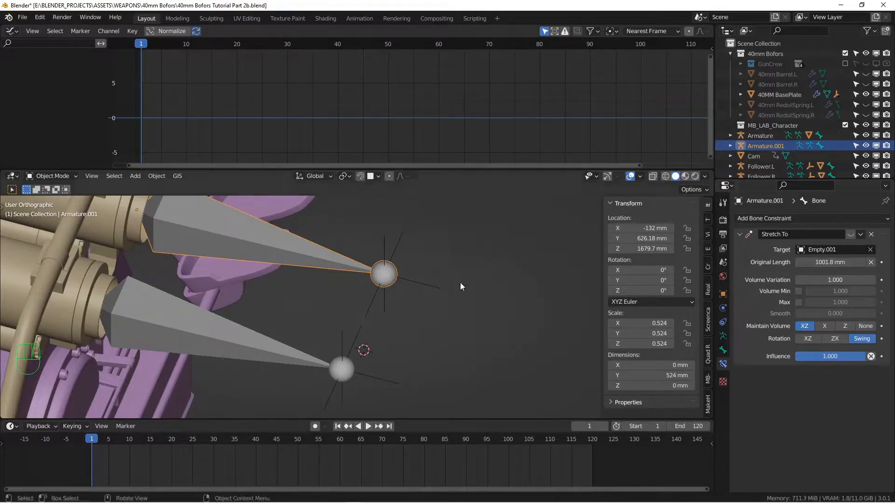
Step: Test-move Empty.001 to check that the duplicated bone stretches towards it, and cancel the move
{"action": "left_click", "coordinate": [427, 284]}
{"action": "key", "text": "g"}
{"action": "right_click", "coordinate": [462, 292]}
{"action": "scroll", "coordinate": [462, 292], "scroll_direction": "down", "scroll_amount": 3}
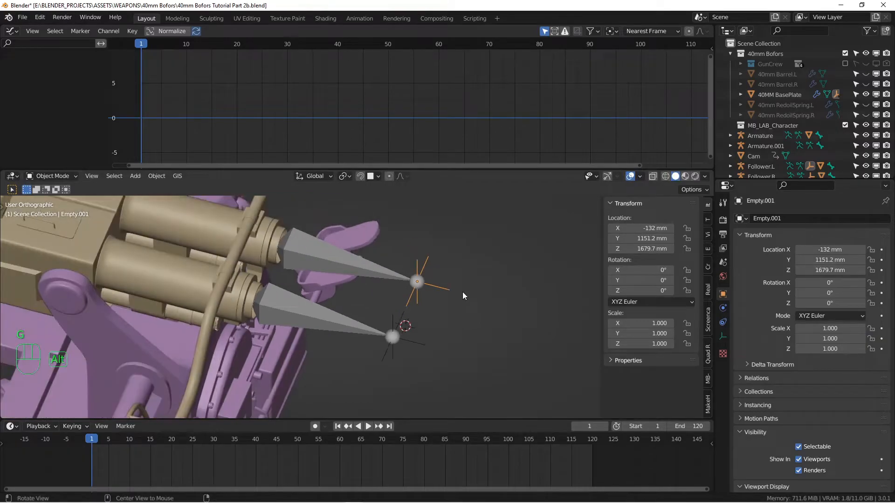
Step: Unhide all objects and hide only 40mm Barrel.L to reach the left spring's bone
{"action": "key", "text": "alt+h"}
{"action": "key", "text": "alt+a"}
{"action": "left_click", "coordinate": [449, 285]}
{"action": "key", "text": "h"}
Step: Parent 40mm RedoilSpring.L to Armature.001 with the Bone option
{"action": "middle_click_drag", "start_coordinate": [447, 295], "coordinate": [399, 301]}
{"action": "left_click", "coordinate": [420, 305]}
{"action": "scroll", "coordinate": [422, 305], "scroll_direction": "up", "scroll_amount": 3}
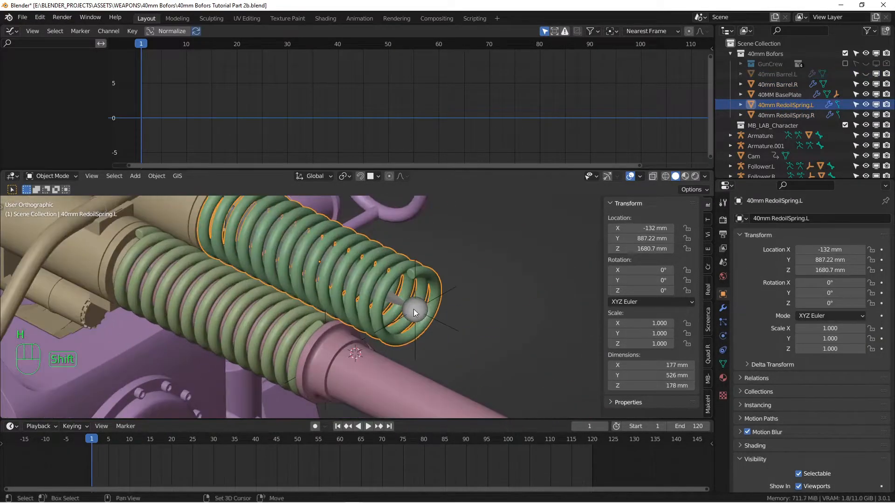
{"action": "left_click", "coordinate": [413, 309], "text": "shift"}
{"action": "key", "text": "ctrl+p"}
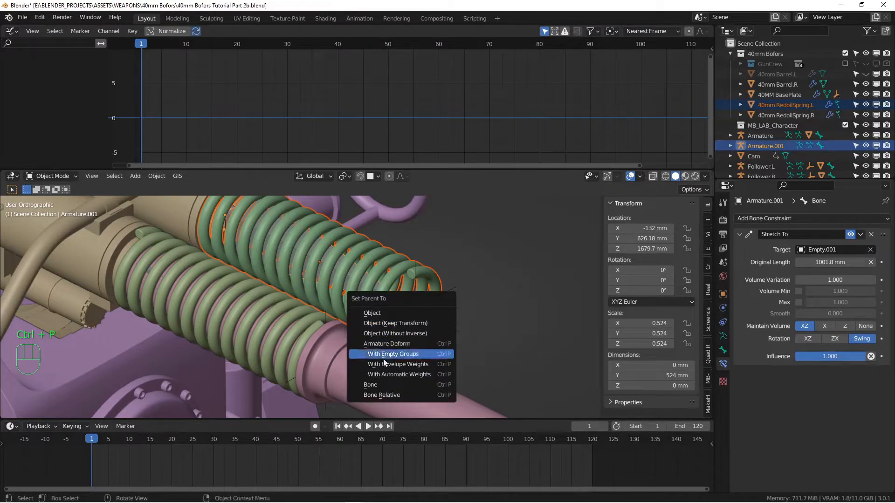
{"action": "left_click", "coordinate": [379, 385]}
Step: Test-move Empty.001 to check that the left spring compresses and stretches with its bone, and cancel the move
{"action": "key", "text": "alt+a"}
{"action": "left_click", "coordinate": [447, 324]}
{"action": "scroll", "coordinate": [468, 343], "scroll_direction": "down", "scroll_amount": 2}
{"action": "key", "text": "g"}
{"action": "right_click", "coordinate": [463, 315]}
Step: Unhide 40mm Barrel.L, test-move Target.Empty to check both barrels and springs while aiming, and cancel the move
{"action": "scroll", "coordinate": [463, 317], "scroll_direction": "down", "scroll_amount": 6}
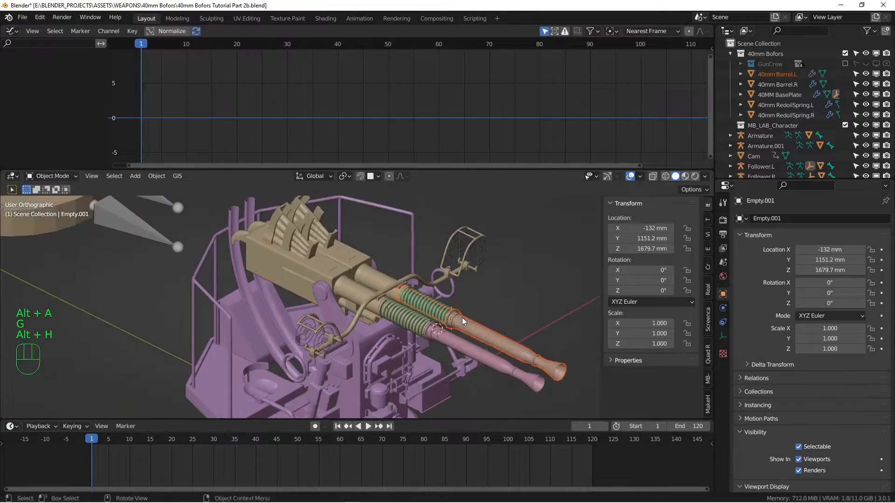
{"action": "key", "text": "alt+h"}
{"action": "key", "text": "alt+a"}
{"action": "left_click", "coordinate": [515, 346]}
{"action": "scroll", "coordinate": [485, 347], "scroll_direction": "down", "scroll_amount": 4}
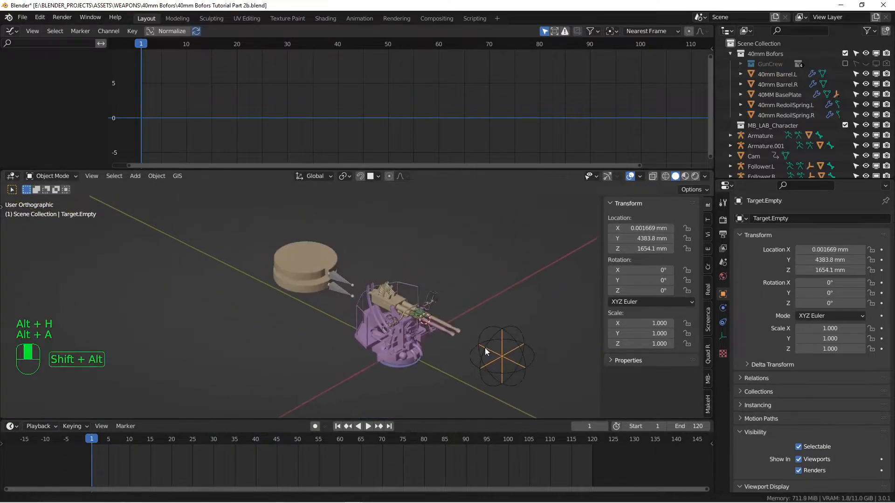
{"action": "scroll", "coordinate": [509, 362], "scroll_direction": "up", "scroll_amount": 2}
{"action": "key", "text": "g"}
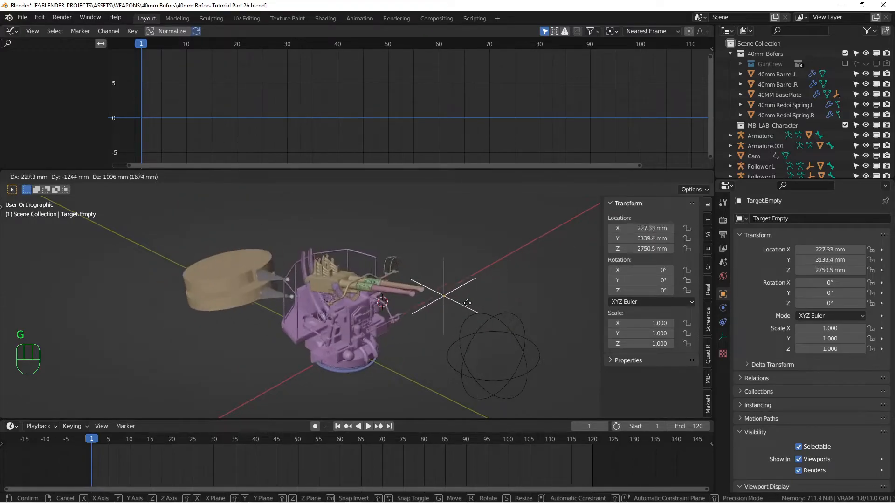
{"action": "right_click", "coordinate": [464, 312]}
Step: Play the animation to check the recoil of both barrels and springs
{"action": "scroll", "coordinate": [465, 313], "scroll_direction": "up", "scroll_amount": 3}
{"action": "mouse_move", "coordinate": [406, 330]}
{"action": "left_mouse_down", "text": "alt"}
{"action": "mouse_move", "coordinate": [412, 314]}
{"action": "mouse_move", "coordinate": [484, 306]}
{"action": "mouse_move", "coordinate": [437, 337]}
{"action": "mouse_move", "coordinate": [473, 334]}
{"action": "mouse_move", "coordinate": [494, 351]}
{"action": "mouse_move", "coordinate": [379, 334]}
{"action": "mouse_move", "coordinate": [463, 276]}
{"action": "mouse_move", "coordinate": [413, 315]}
{"action": "left_mouse_up", "text": "alt"}
{"action": "left_click", "coordinate": [369, 425]}
{"action": "scroll", "coordinate": [474, 334], "scroll_direction": "up", "scroll_amount": 3}
{"action": "scroll", "coordinate": [468, 280], "scroll_direction": "down", "scroll_amount": 5}
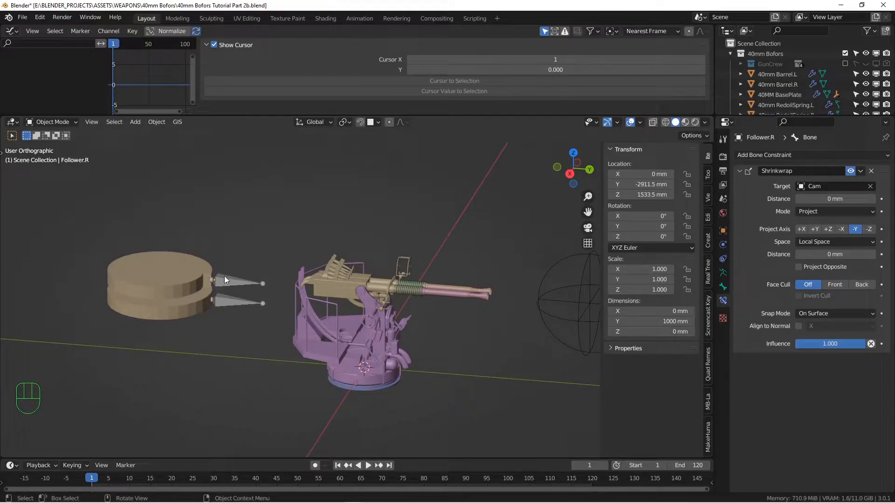
Step: Add an armature in the right-side view and move its bone up above the gun
{"action": "middle_click_drag", "start_coordinate": [357, 293], "coordinate": [325, 299]}
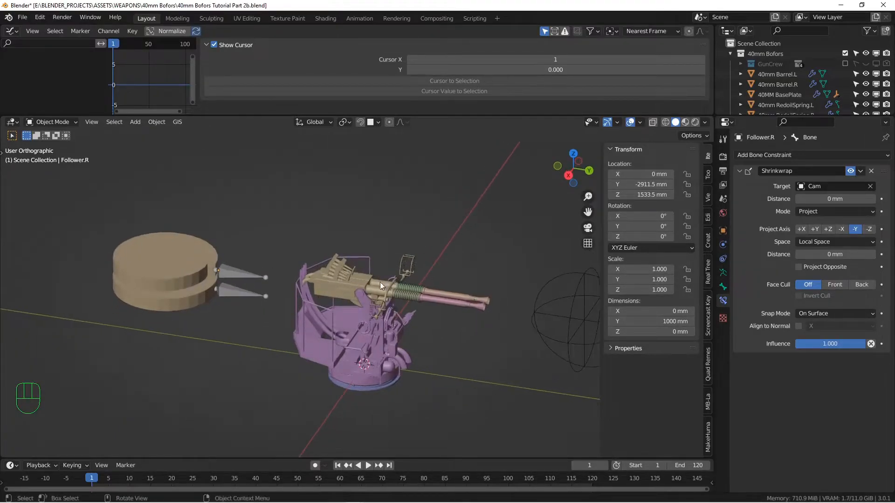
{"action": "key", "text": "KP_3"}
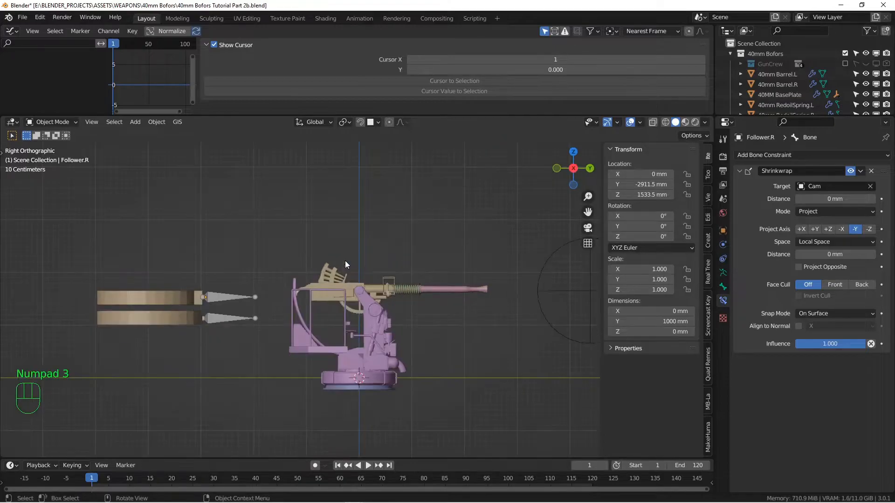
{"action": "key", "text": "shift+a"}
{"action": "mouse_move", "coordinate": [354, 278]}
{"action": "left_click", "coordinate": [394, 278]}
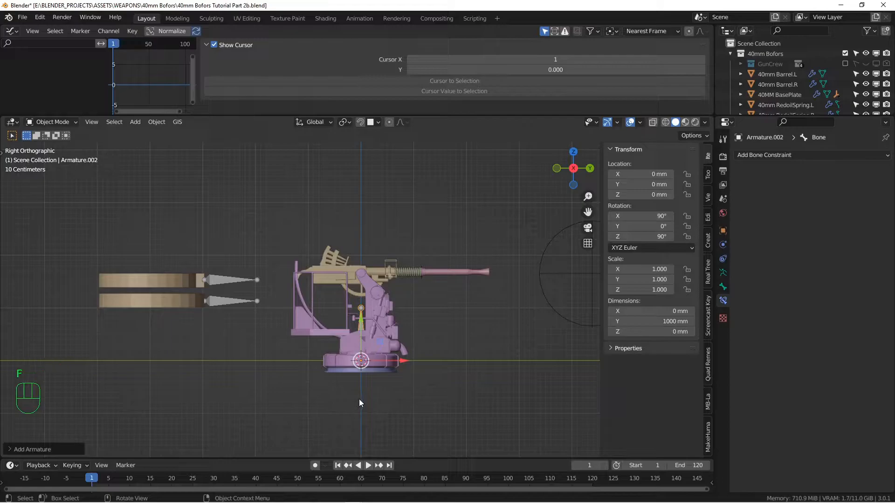
{"action": "key", "text": "g"}
{"action": "left_click", "coordinate": [378, 269]}
{"action": "middle_click_drag", "start_coordinate": [378, 268], "coordinate": [343, 327]}
{"action": "scroll", "coordinate": [342, 326], "scroll_direction": "up", "scroll_amount": 2}
Step: Rename the new armature object and its bone as FireOnOff
{"action": "key", "text": "F2"}
{"action": "type", "text": "FireOnOff"}
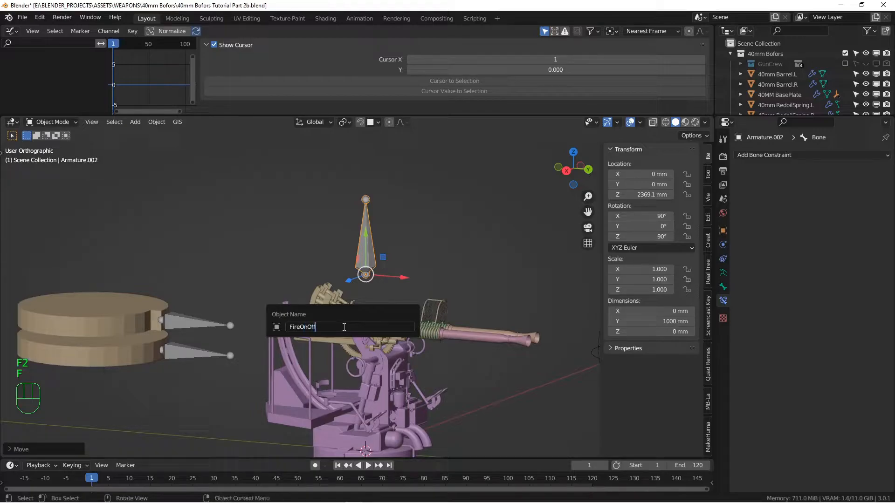
{"action": "key", "text": "Return"}
{"action": "left_click", "coordinate": [721, 273]}
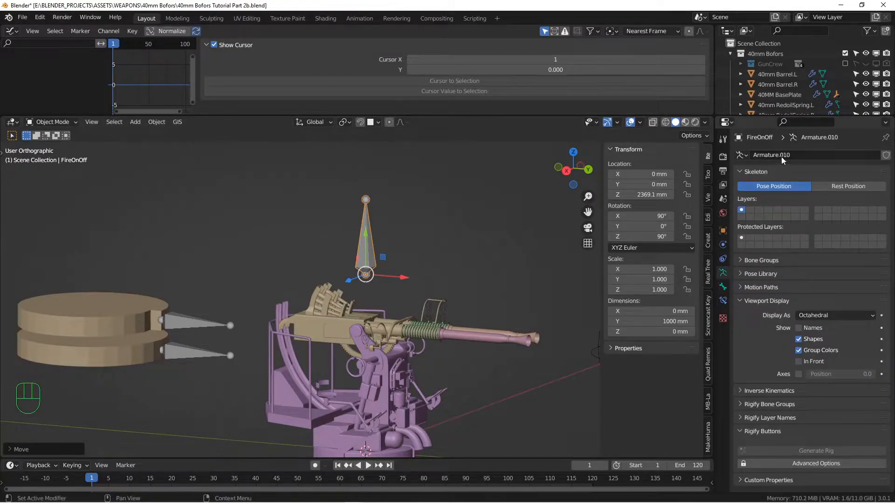
{"action": "left_click", "coordinate": [723, 286]}
{"action": "left_click", "coordinate": [769, 155]}
{"action": "type", "text": "F"}
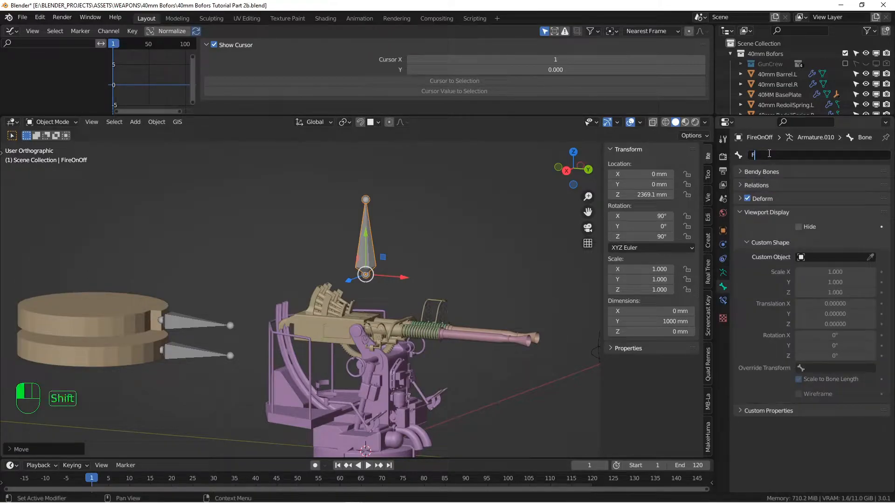
{"action": "type", "text": "ireOnOff"}
{"action": "key", "text": "Return"}
Step: Turn on the display of bone names for the FireOnOff armature
{"action": "left_click", "coordinate": [723, 273]}
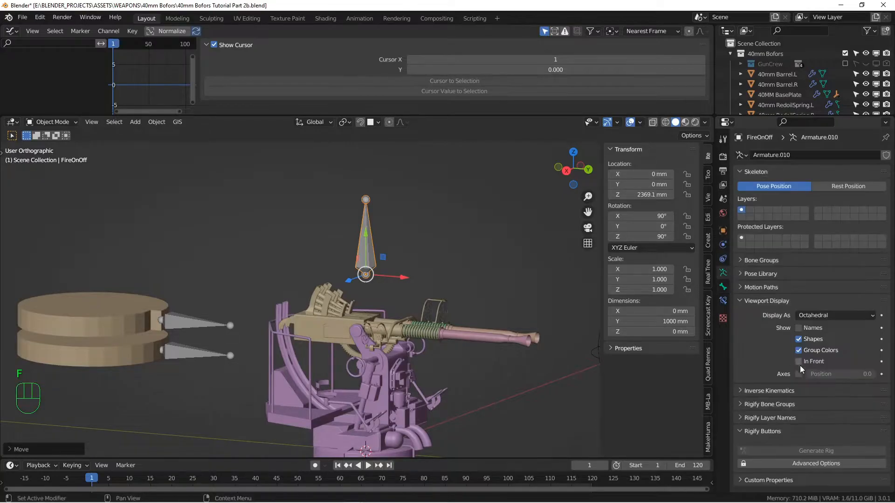
{"action": "mouse_move", "coordinate": [317, 256]}
{"action": "middle_mouse_down"}
{"action": "mouse_move", "coordinate": [307, 271]}
{"action": "mouse_move", "coordinate": [320, 251]}
{"action": "middle_mouse_up"}
{"action": "middle_click_drag", "start_coordinate": [320, 250], "coordinate": [363, 278]}
{"action": "middle_click_drag", "start_coordinate": [363, 277], "coordinate": [353, 292], "text": "shift"}
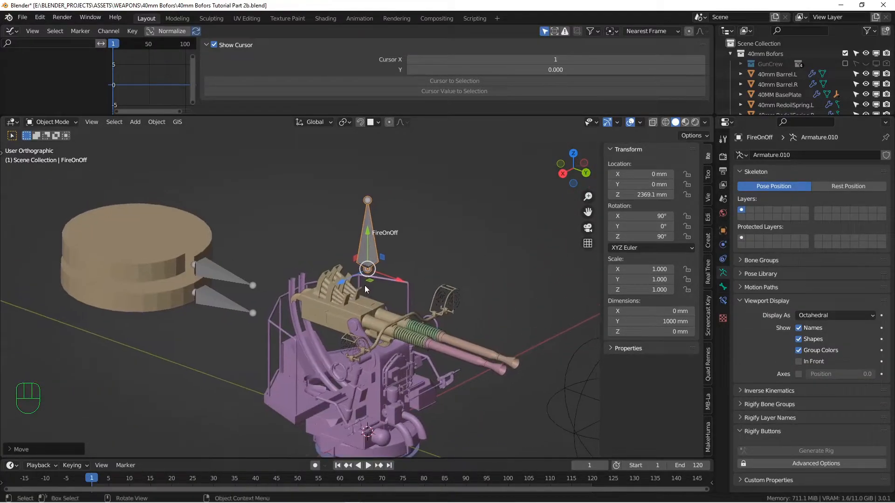
{"action": "scroll", "coordinate": [362, 281], "scroll_direction": "up", "scroll_amount": 3}
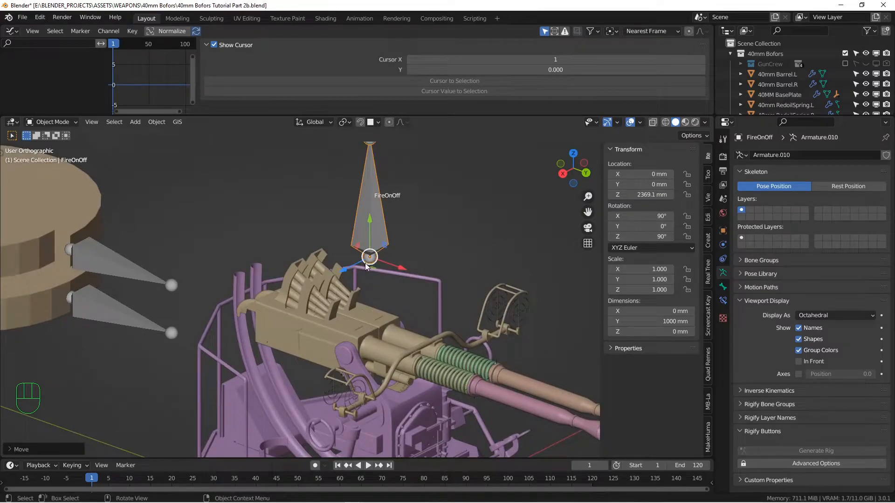
{"action": "scroll", "coordinate": [354, 273], "scroll_direction": "down", "scroll_amount": 2}
{"action": "middle_click_drag", "start_coordinate": [352, 274], "coordinate": [354, 290], "text": "shift"}
{"action": "middle_click_drag", "start_coordinate": [353, 291], "coordinate": [349, 299]}
Step: Switch the FireOnOff armature to Pose Mode and select its bone
{"action": "left_click", "coordinate": [61, 123]}
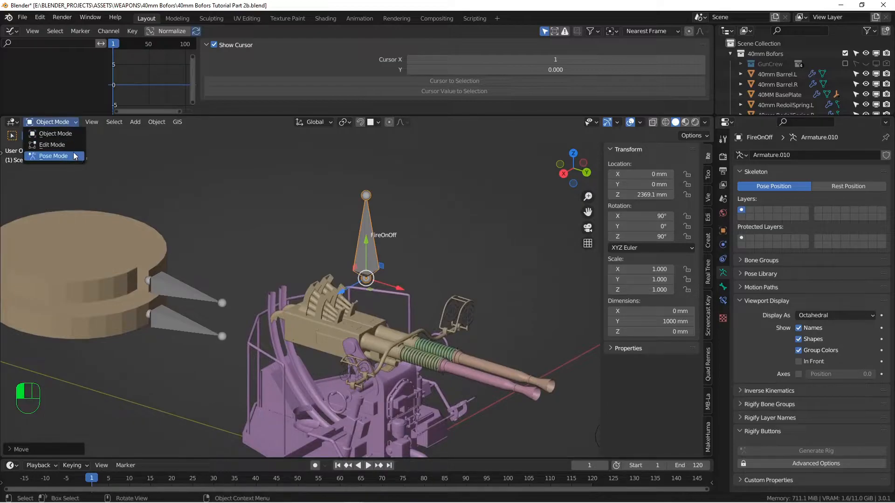
{"action": "left_click", "coordinate": [53, 156]}
{"action": "left_click", "coordinate": [370, 231]}
{"action": "middle_click_drag", "start_coordinate": [371, 231], "coordinate": [454, 287]}
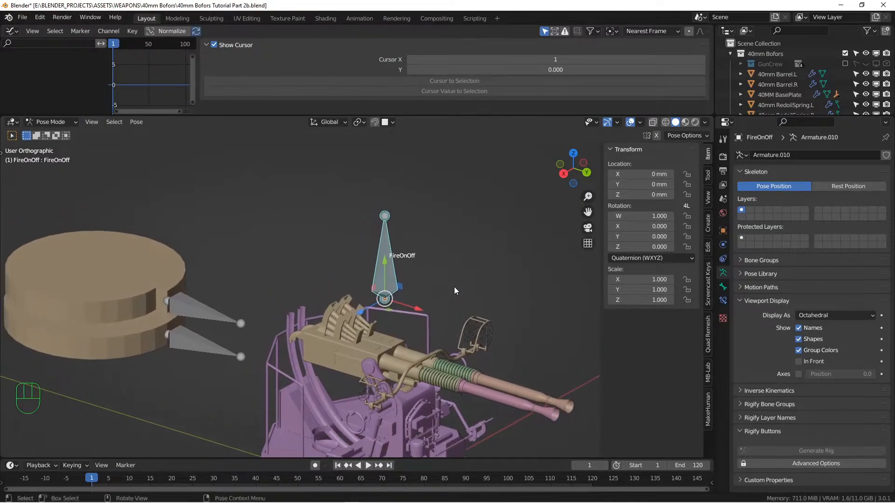
Step: Test-rotate the FireOnOff bone about its local Z axis and clear the rotation
{"action": "key", "text": "r"}
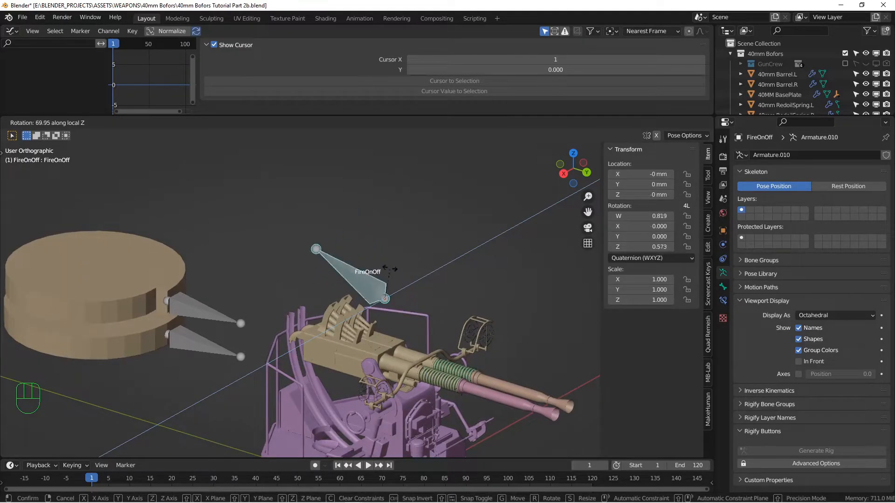
{"action": "left_click", "coordinate": [396, 279]}
{"action": "key", "text": "alt+r"}
{"action": "middle_click_drag", "start_coordinate": [425, 306], "coordinate": [419, 270]}
Step: Set the FireOnOff bone's rotation mode to XYZ Euler, test its Z rotation and reset it to 0°
{"action": "left_click", "coordinate": [628, 259]}
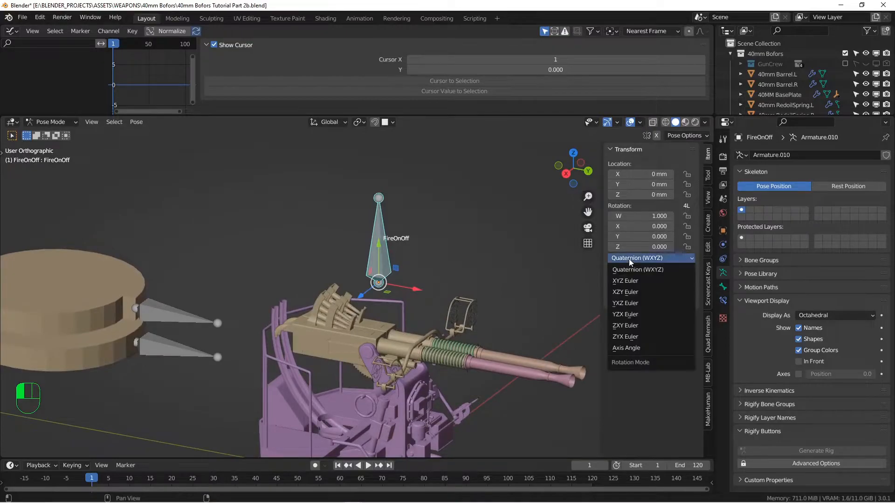
{"action": "left_click", "coordinate": [627, 282]}
{"action": "mouse_move", "coordinate": [645, 236]}
{"action": "left_mouse_down"}
{"action": "mouse_move", "coordinate": [633, 236]}
{"action": "mouse_move", "coordinate": [648, 236]}
{"action": "left_mouse_up"}
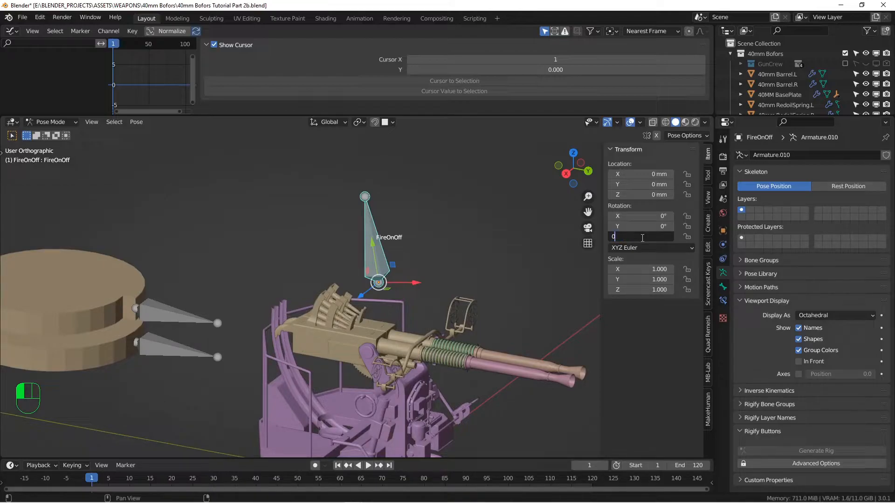
{"action": "key", "text": "Return"}
{"action": "key", "text": "shift+c"}
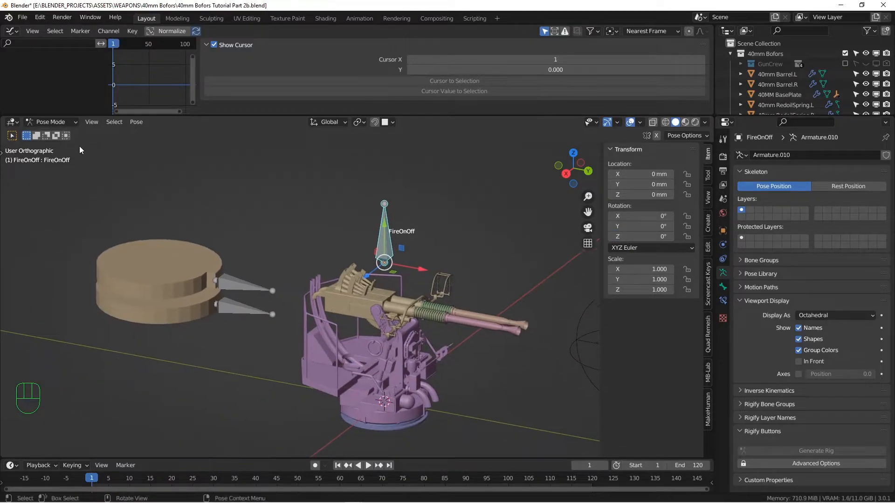
Step: Return to Object Mode, select Follower.R and show its bone constraints
{"action": "left_click", "coordinate": [59, 123]}
{"action": "left_click", "coordinate": [56, 134]}
{"action": "key", "text": "alt+a"}
{"action": "left_click", "coordinate": [244, 281]}
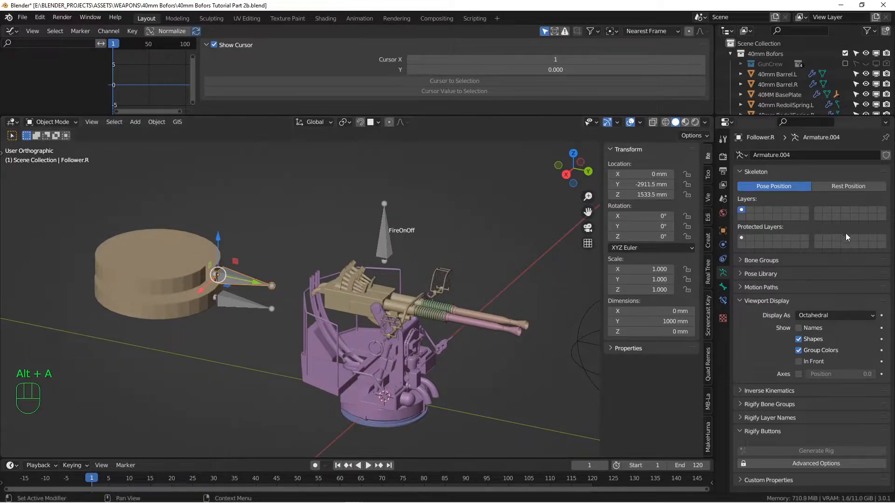
{"action": "left_click", "coordinate": [722, 300]}
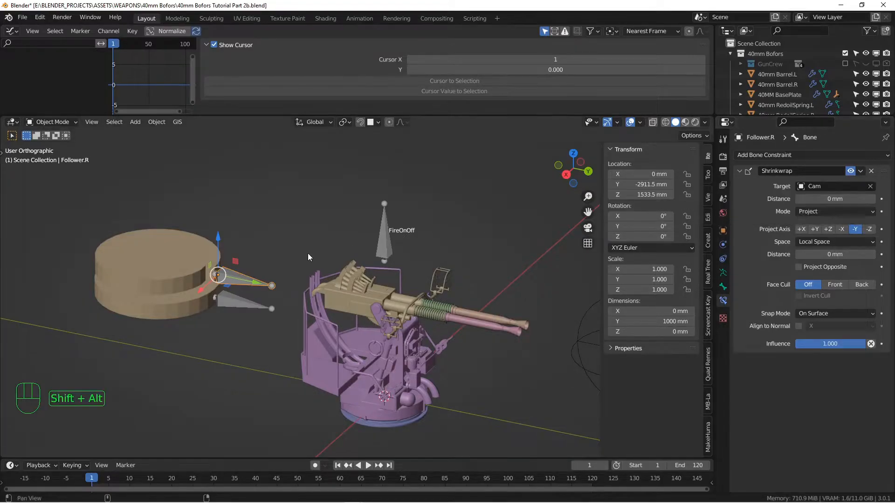
Step: Toggle Follower.R's Shrinkwrap constraint off and on to check its effect on the bone beside the cam, leaving it disabled
{"action": "scroll", "coordinate": [412, 301], "scroll_direction": "up", "scroll_amount": 5, "text": "alt+shift"}
{"action": "middle_click_drag", "start_coordinate": [412, 301], "coordinate": [655, 249], "text": "shift"}
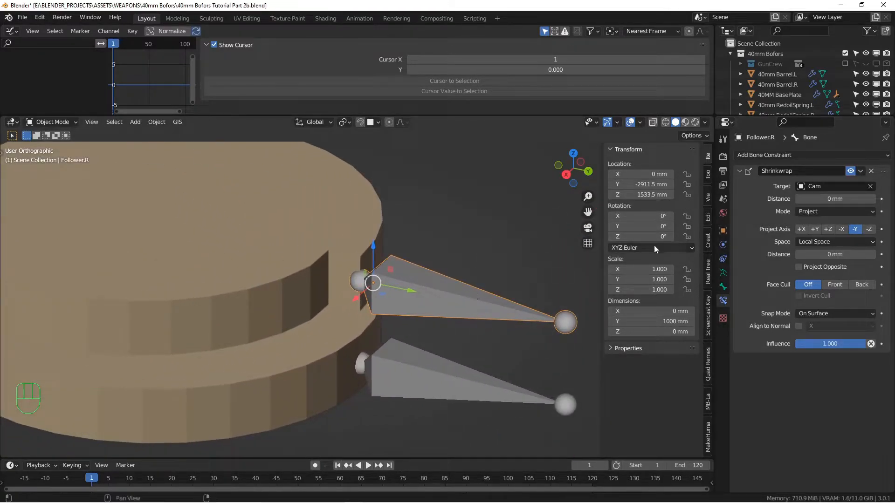
{"action": "left_click", "coordinate": [850, 171]}
{"action": "left_click", "coordinate": [851, 171]}
{"action": "left_click", "coordinate": [851, 171]}
{"action": "left_click", "coordinate": [850, 171]}
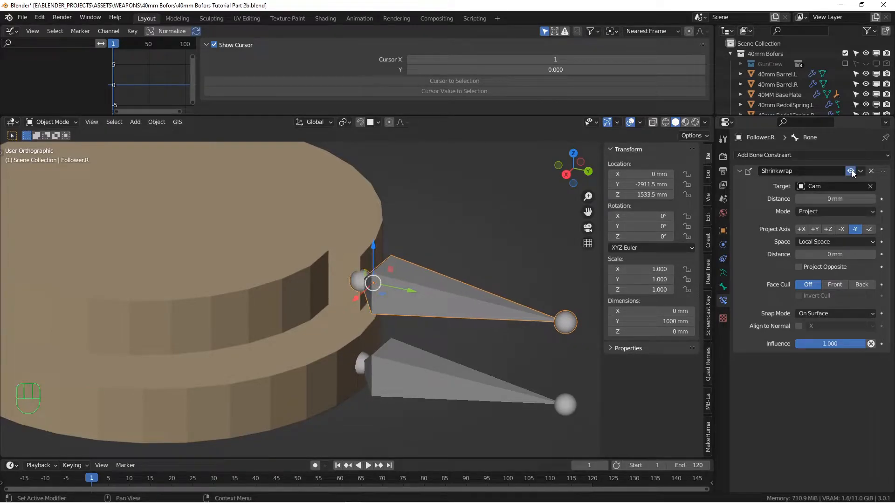
{"action": "left_click", "coordinate": [850, 171]}
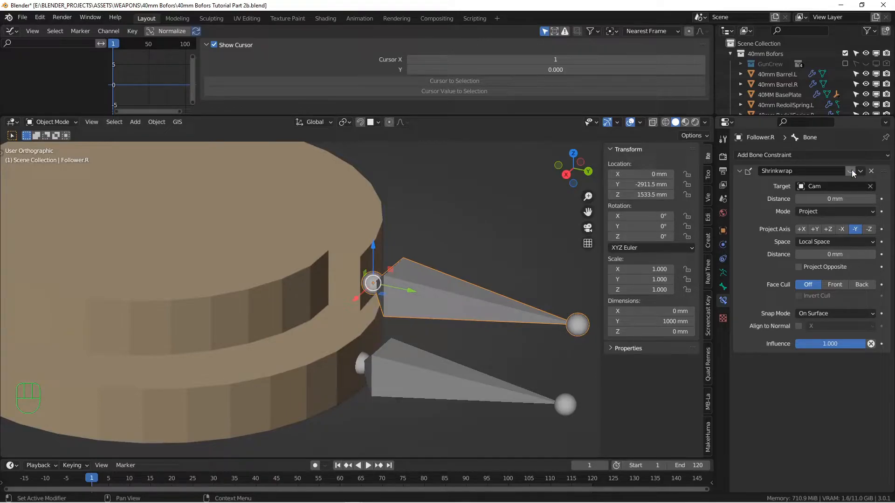
{"action": "left_click", "coordinate": [851, 171]}
{"action": "left_click", "coordinate": [850, 171]}
Step: Play the animation, re-enable Follower.R's Shrinkwrap constraint to compare the motion, and return to the first frame
{"action": "scroll", "coordinate": [327, 266], "scroll_direction": "down", "scroll_amount": 4}
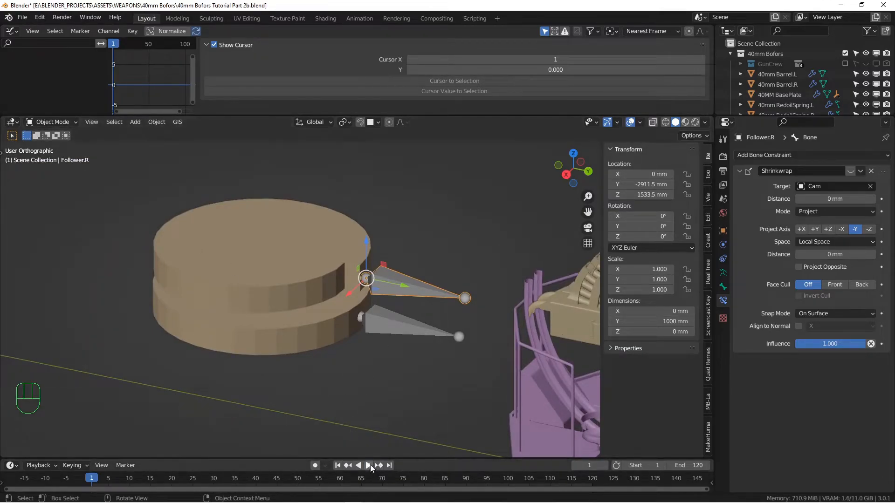
{"action": "left_click", "coordinate": [368, 466]}
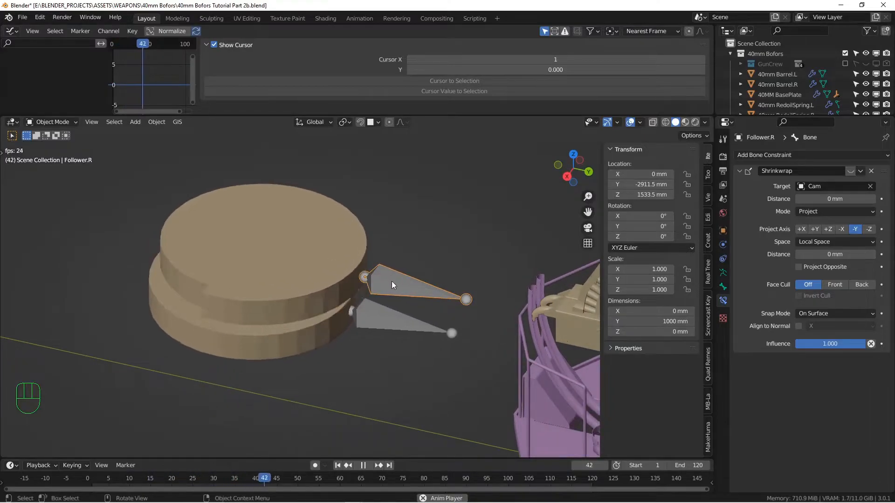
{"action": "left_click", "coordinate": [849, 171]}
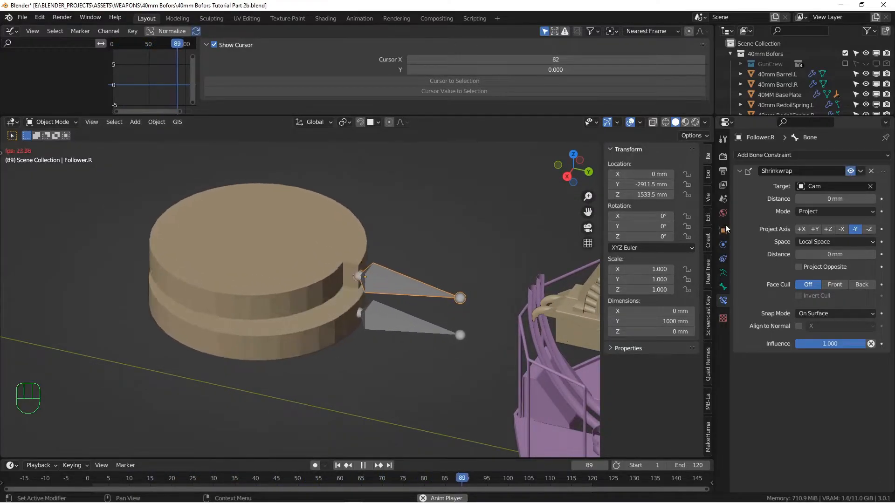
{"action": "left_click", "coordinate": [363, 466]}
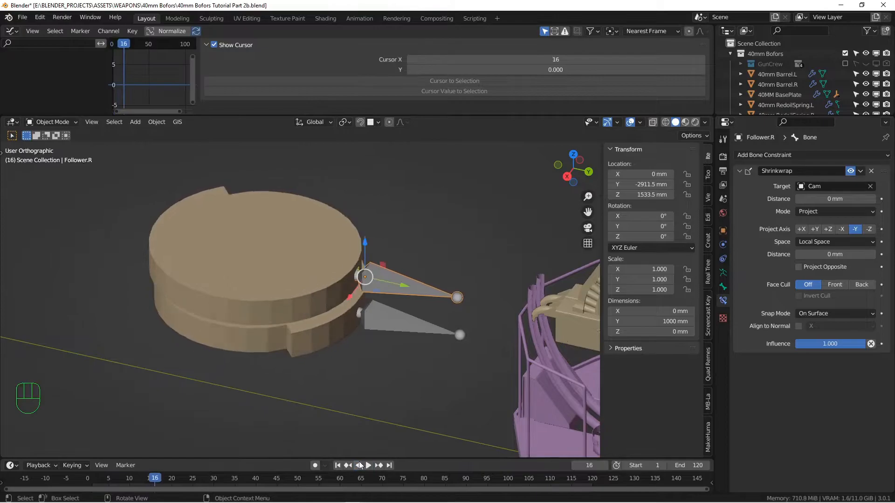
{"action": "left_click", "coordinate": [338, 466]}
Step: Hide the viewport gizmos with the cam, followers and FireOnOff bone in view
{"action": "scroll", "coordinate": [370, 339], "scroll_direction": "down", "scroll_amount": 4}
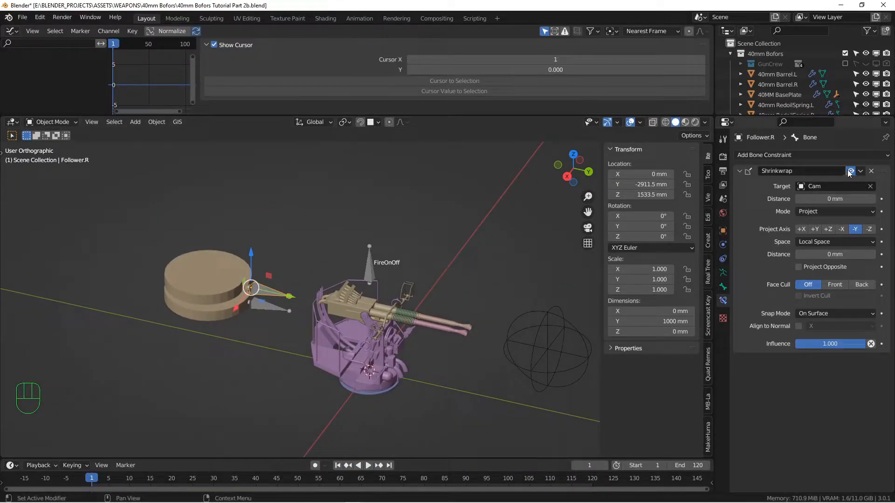
{"action": "scroll", "coordinate": [307, 289], "scroll_direction": "up", "scroll_amount": 4}
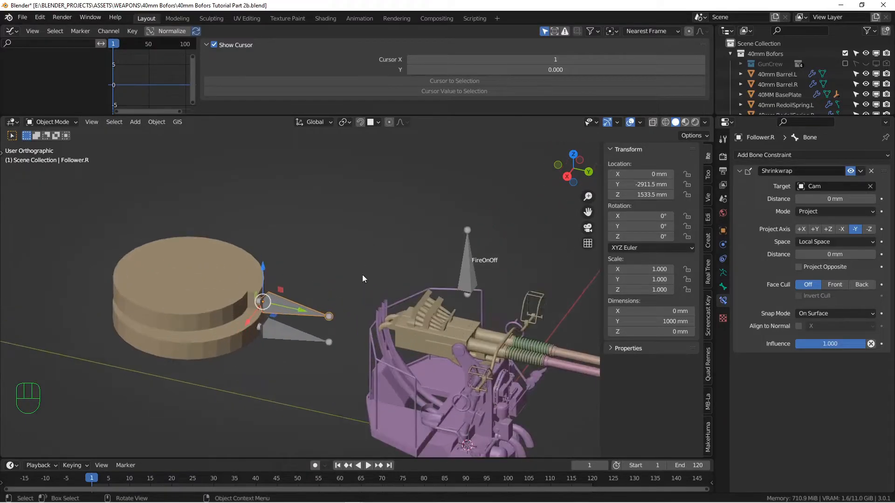
{"action": "left_click", "coordinate": [606, 122]}
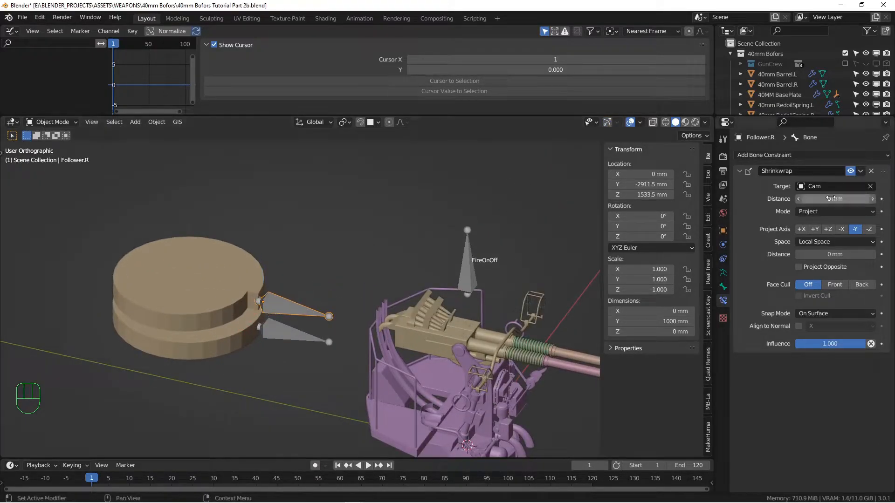
{"action": "right_click", "coordinate": [849, 173]}
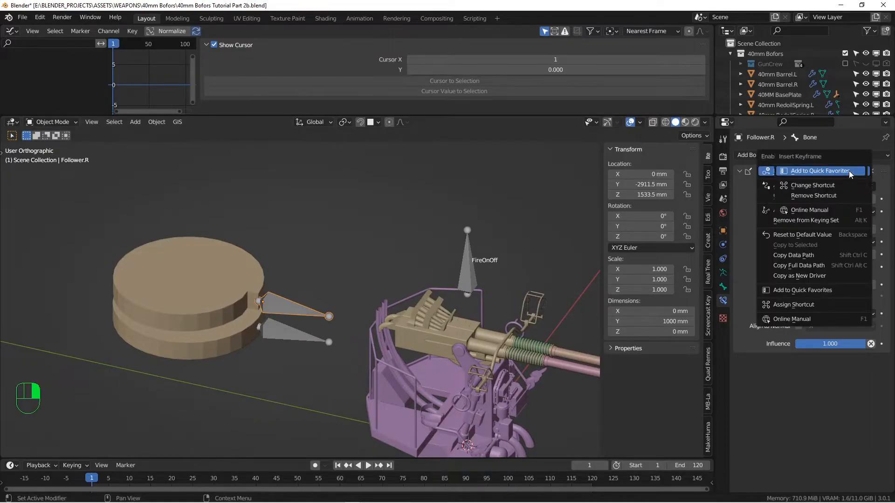
{"action": "left_click", "coordinate": [853, 171]}
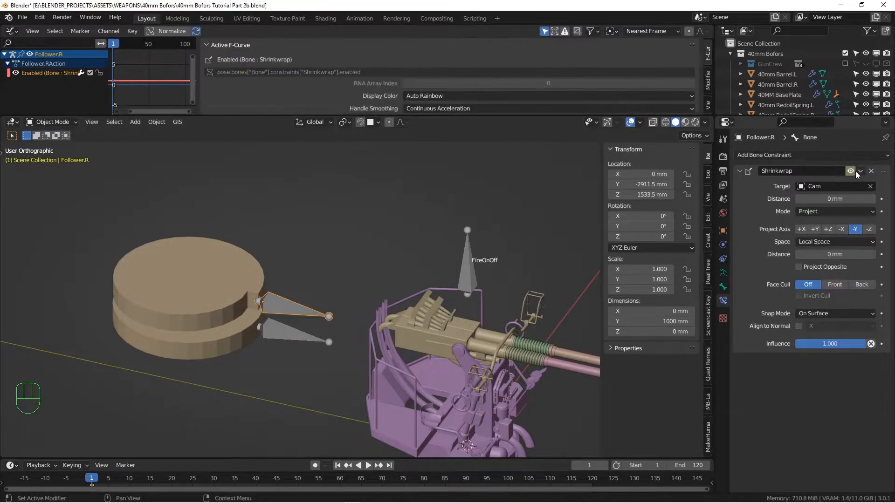
{"action": "key", "text": "ctrl+z"}
{"action": "key", "text": "ctrl+z"}
Step: Add a driver to the Enabled state of Follower.R's Shrinkwrap constraint, then enlarge the graph editor area and switch it to Drivers
{"action": "right_click", "coordinate": [851, 171]}
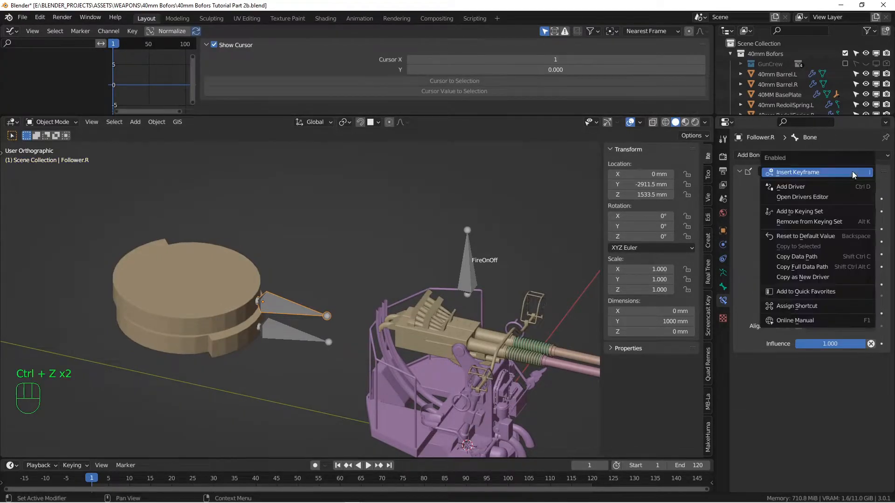
{"action": "left_click", "coordinate": [799, 188]}
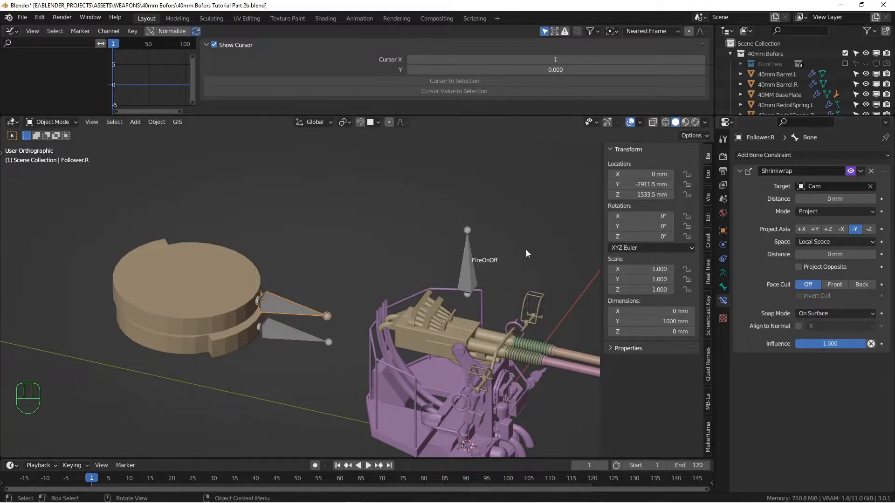
{"action": "left_click_drag", "start_coordinate": [329, 114], "coordinate": [325, 227]}
{"action": "left_click", "coordinate": [11, 30]}
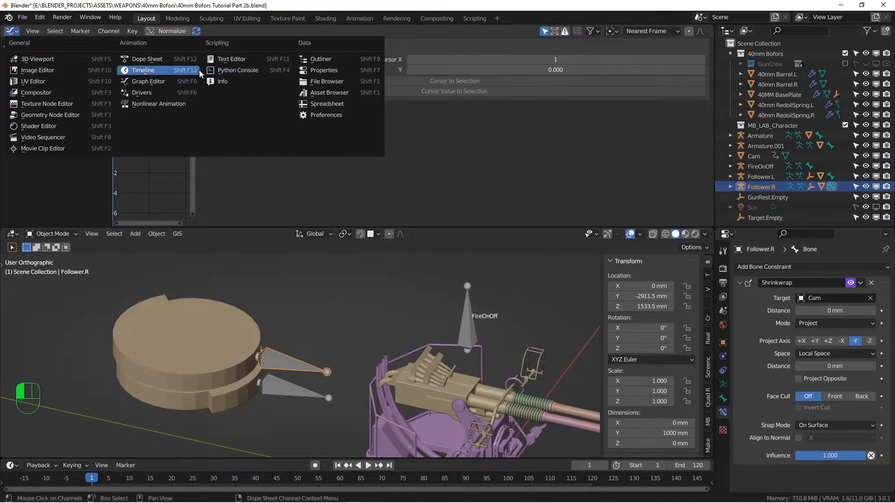
{"action": "left_click", "coordinate": [152, 90]}
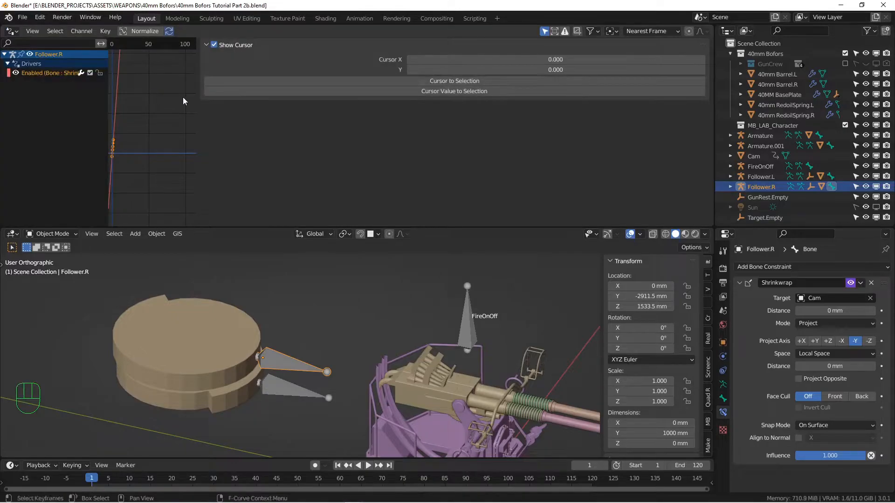
Step: Select the Shrinkwrap Enabled driver and enlarge the Drivers editor to expose its variable settings
{"action": "left_click", "coordinate": [19, 74]}
{"action": "left_click", "coordinate": [46, 74]}
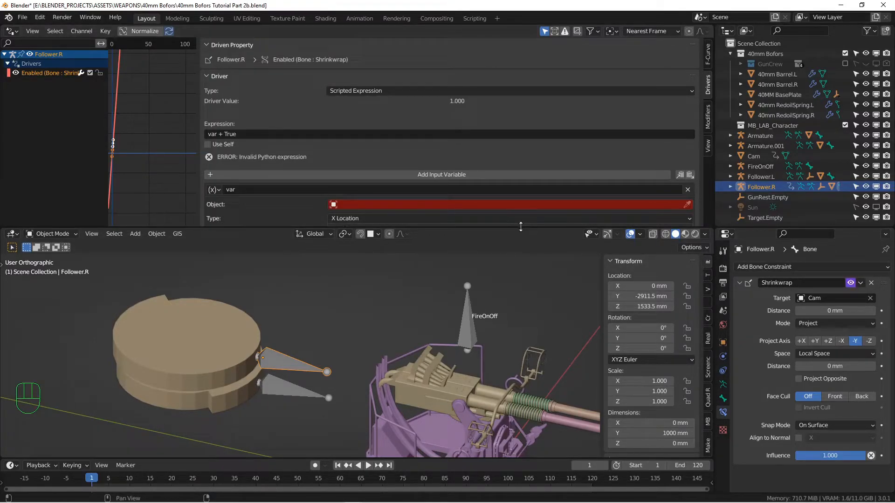
{"action": "left_click_drag", "start_coordinate": [523, 226], "coordinate": [522, 250]}
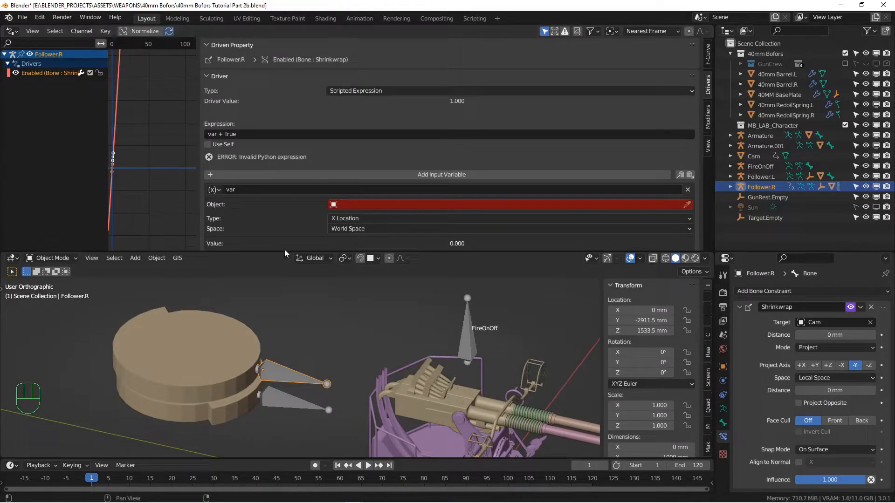
Step: Enlarge the Drivers editor and set the driver variable's target object and bone to FireOnOff
{"action": "left_click_drag", "start_coordinate": [282, 251], "coordinate": [274, 293]}
{"action": "scroll", "coordinate": [323, 376], "scroll_direction": "down", "scroll_amount": 3}
{"action": "middle_click_drag", "start_coordinate": [336, 370], "coordinate": [289, 349], "text": "alt+shift"}
{"action": "middle_click_drag", "start_coordinate": [289, 348], "coordinate": [318, 373], "text": "alt+shift"}
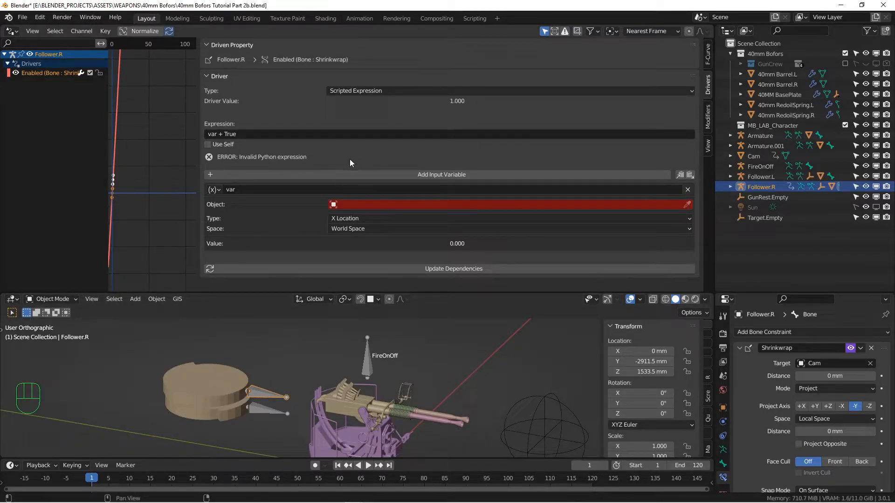
{"action": "left_click", "coordinate": [686, 204]}
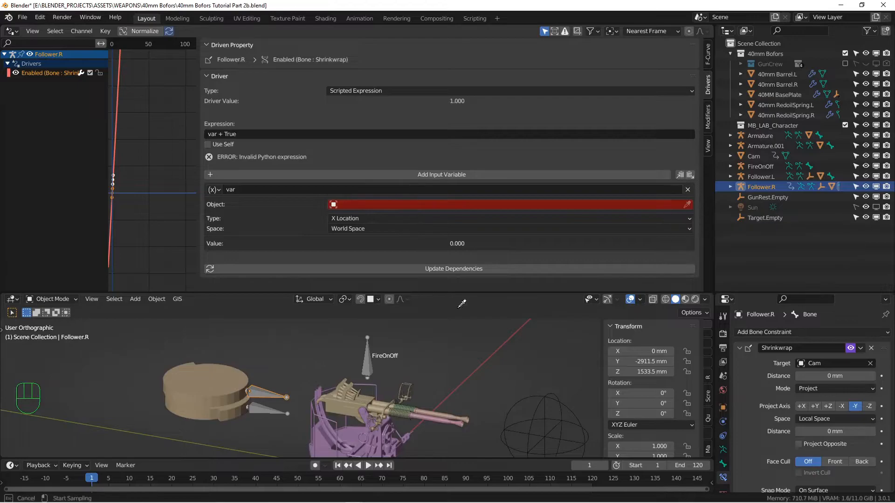
{"action": "left_click", "coordinate": [366, 357]}
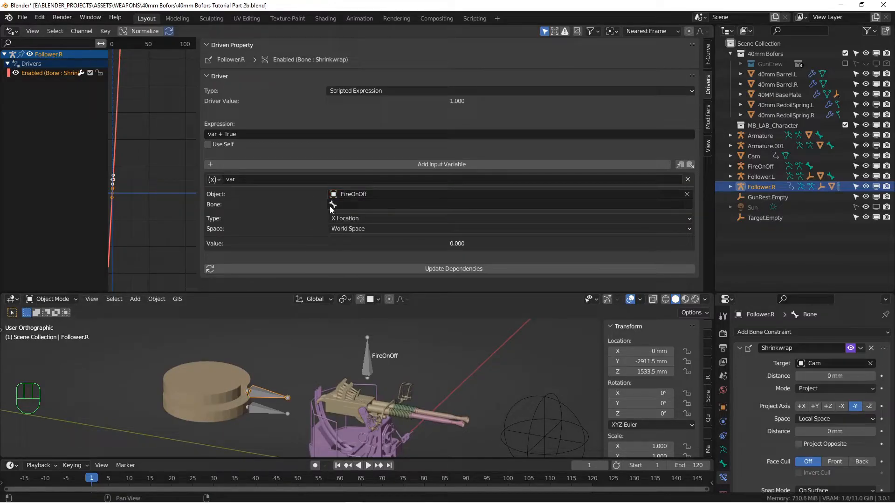
{"action": "left_click", "coordinate": [353, 204]}
{"action": "left_click", "coordinate": [353, 219]}
Step: Set the driver variable to read the FireOnOff bone's Z Rotation in Local Space
{"action": "left_click", "coordinate": [384, 219]}
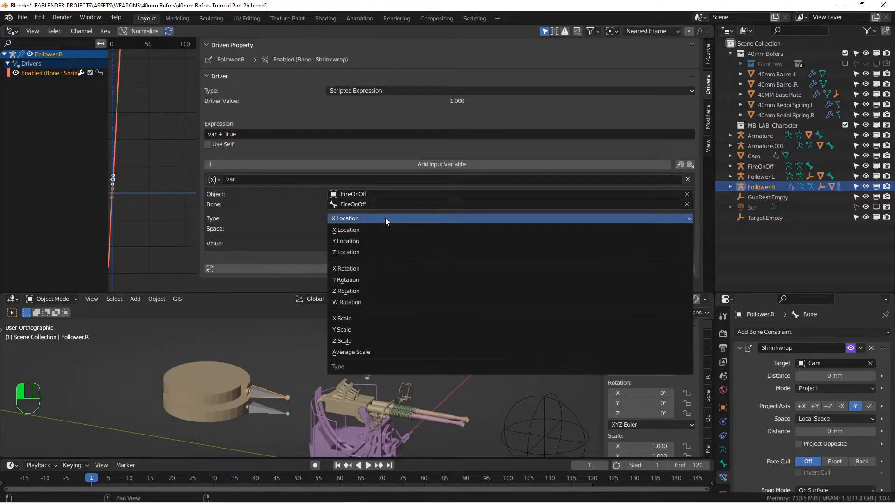
{"action": "left_click", "coordinate": [355, 290]}
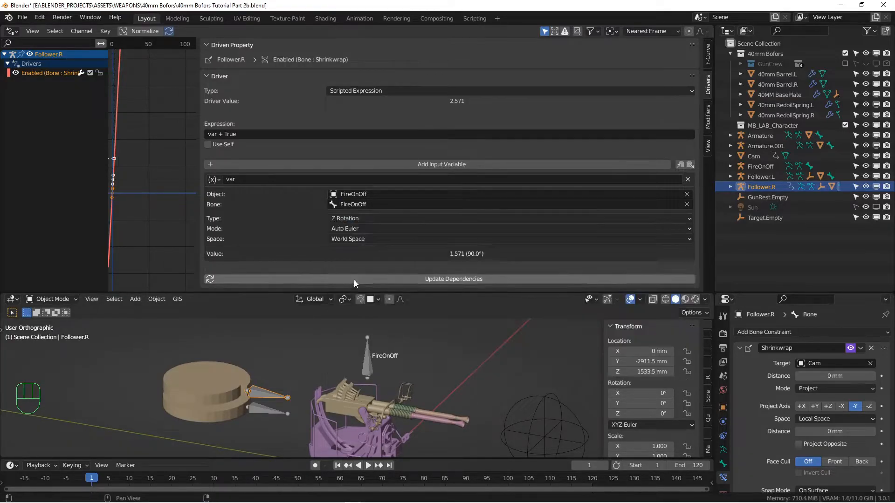
{"action": "left_click", "coordinate": [354, 238]}
{"action": "left_click", "coordinate": [352, 273]}
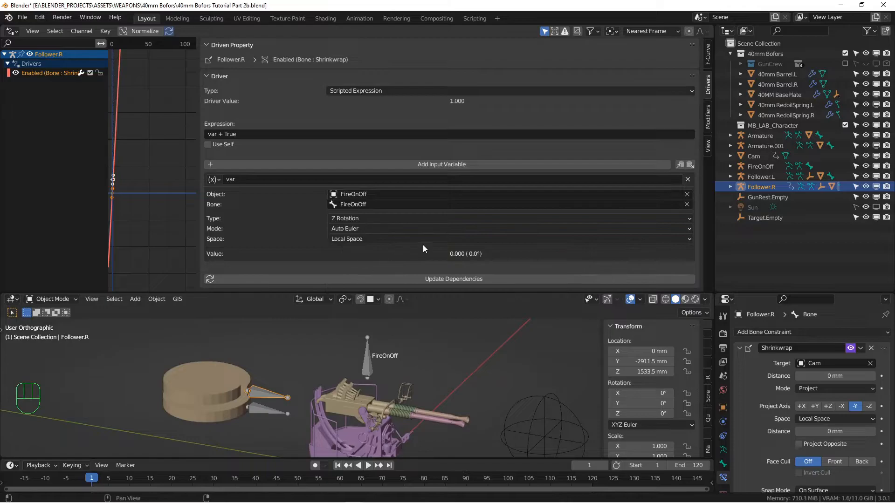
{"action": "left_click", "coordinate": [372, 347]}
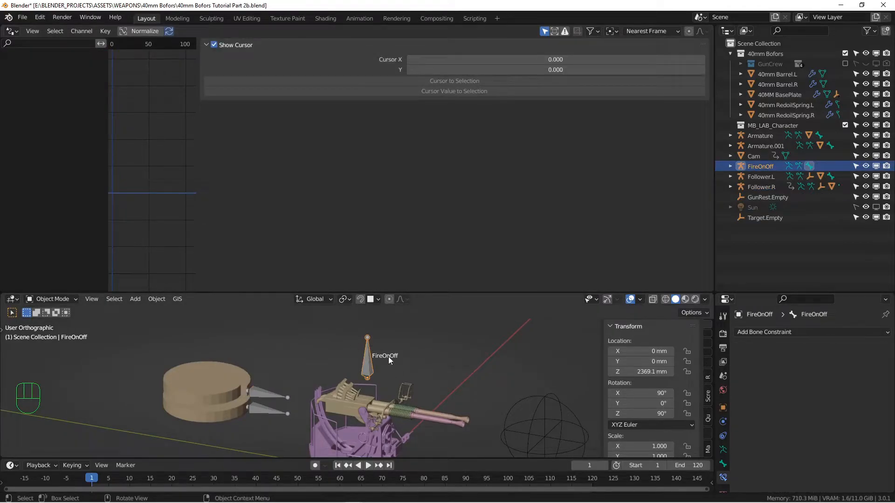
{"action": "key", "text": "r"}
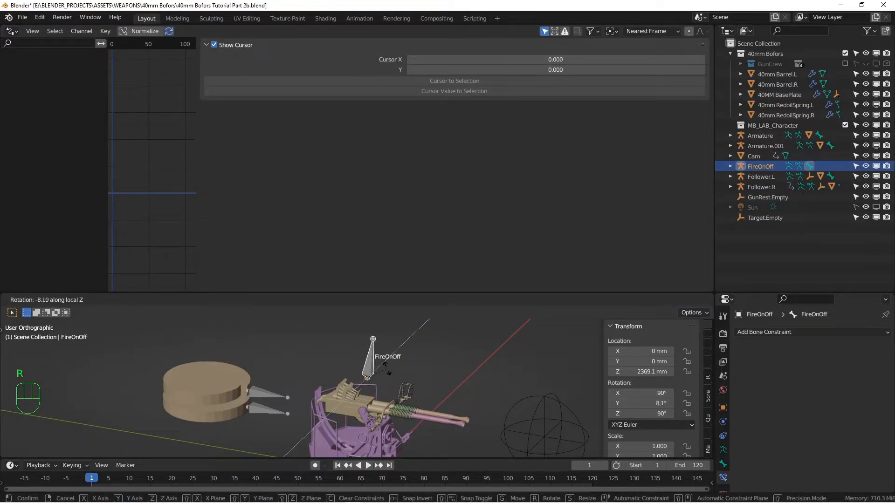
{"action": "key", "text": "Escape"}
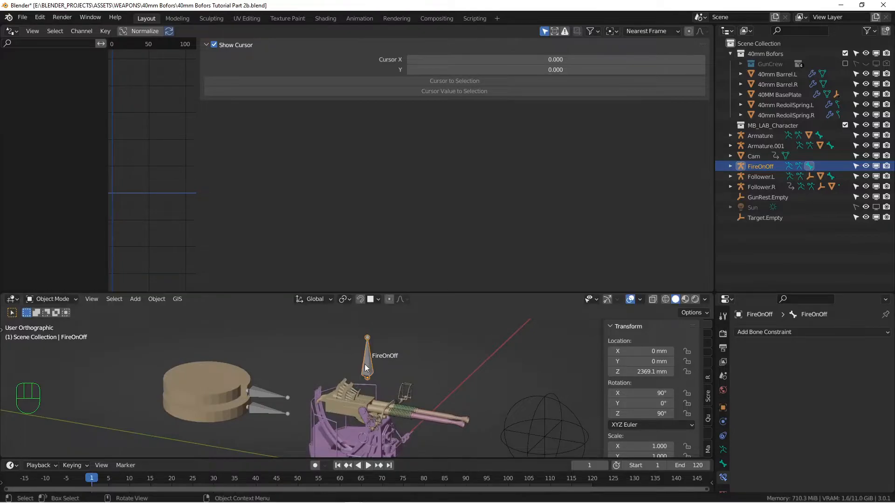
{"action": "left_click", "coordinate": [281, 393]}
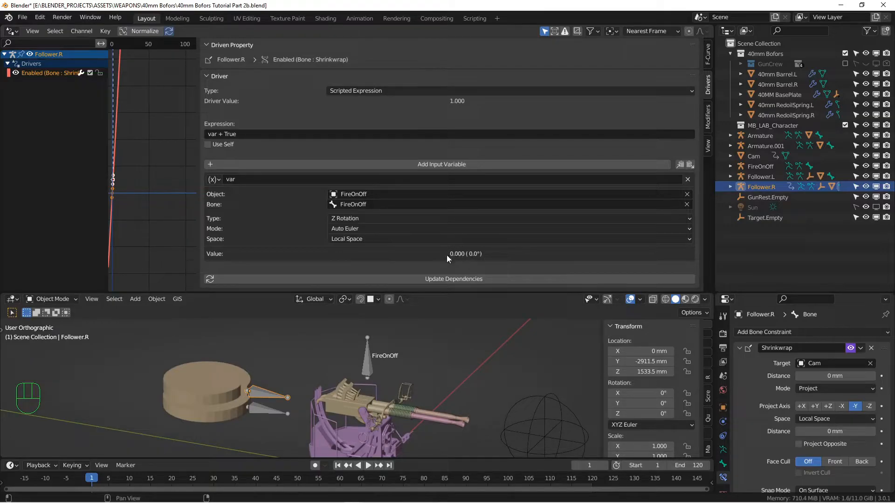
Step: Rename the driver's input variable to FireGun
{"action": "left_click", "coordinate": [252, 181]}
{"action": "type", "text": "FireGun"}
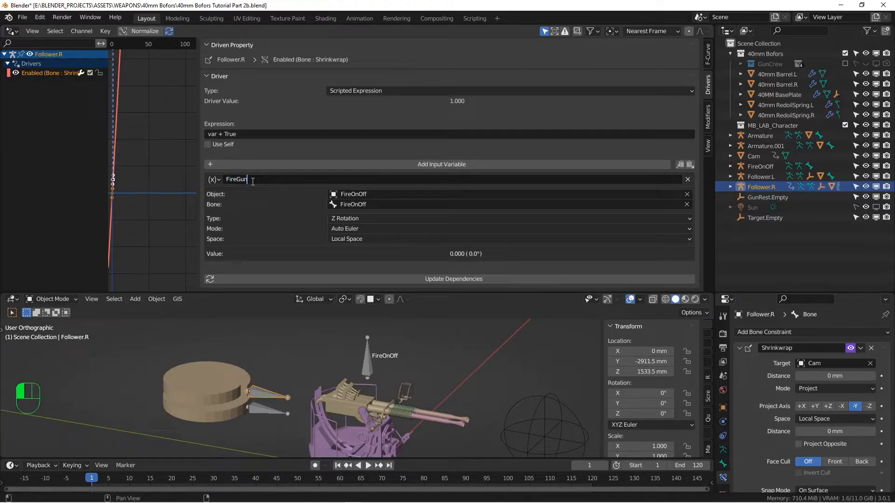
{"action": "key", "text": "Return"}
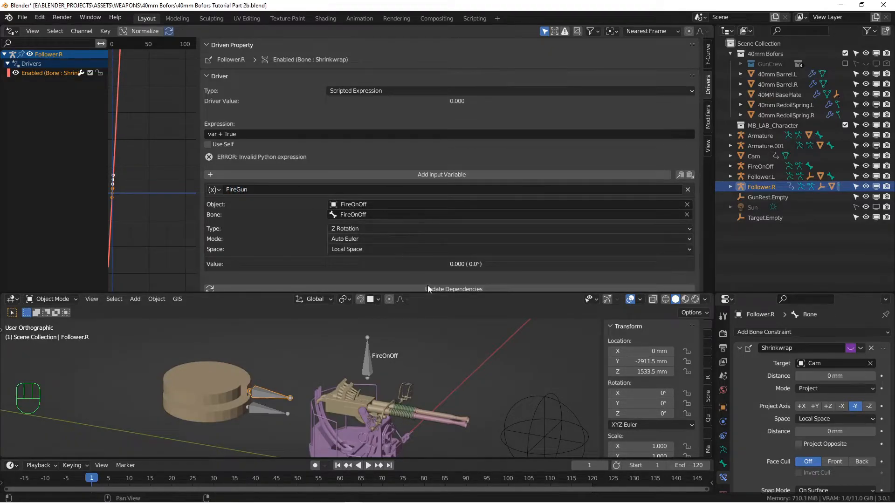
Step: Replace the driver expression with "True if (trunc ( degrees(FireGun)) >= 90 else False", correcting the spelling of False
{"action": "left_click_drag", "start_coordinate": [427, 293], "coordinate": [427, 299]}
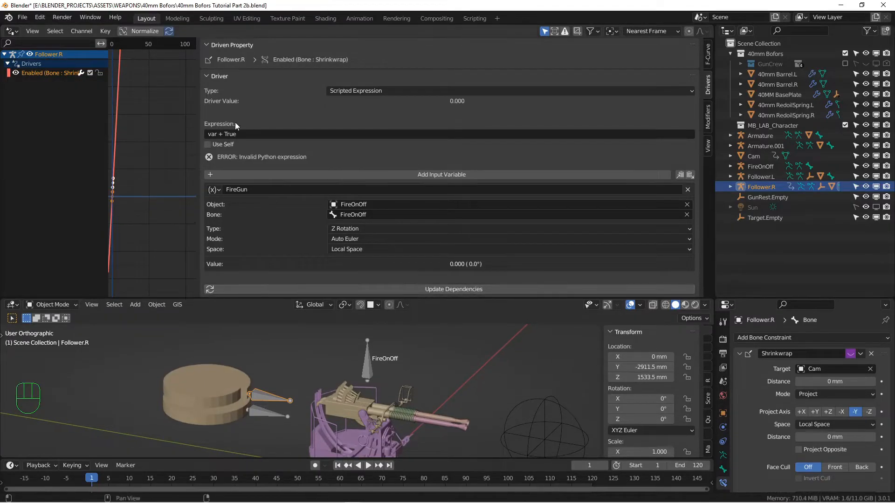
{"action": "left_click", "coordinate": [245, 135]}
{"action": "type", "text": "True if (trunc"}
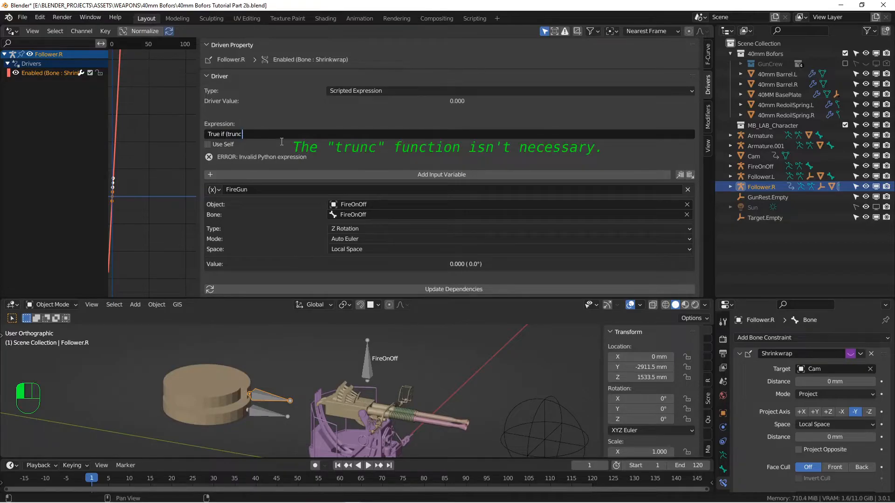
{"action": "type", "text": " ( degrees(FireGun)"}
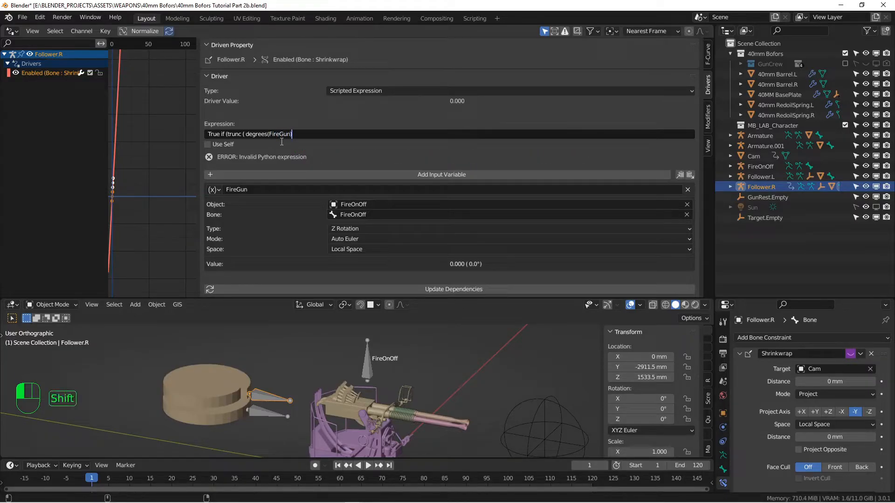
{"action": "type", "text": ") >= 90 else Flase"}
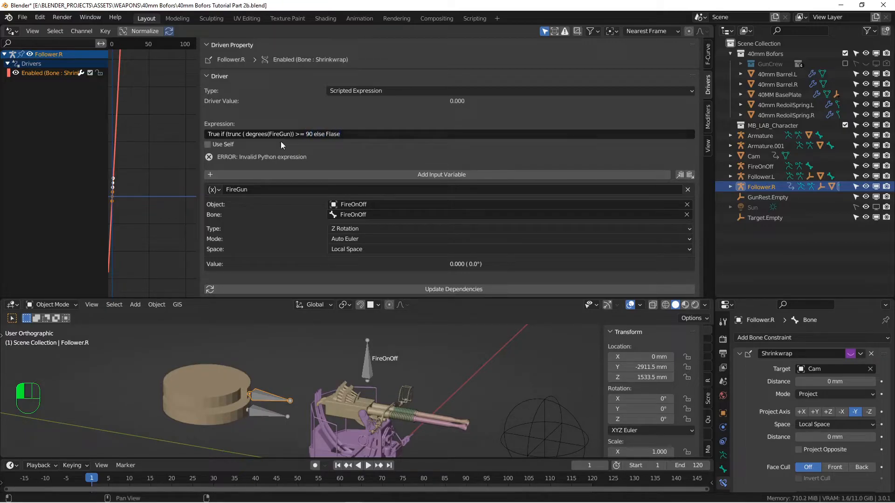
{"action": "left_click", "coordinate": [330, 134]}
{"action": "double_click", "coordinate": [328, 134]}
{"action": "type", "text": "False"}
{"action": "key", "text": "Return"}
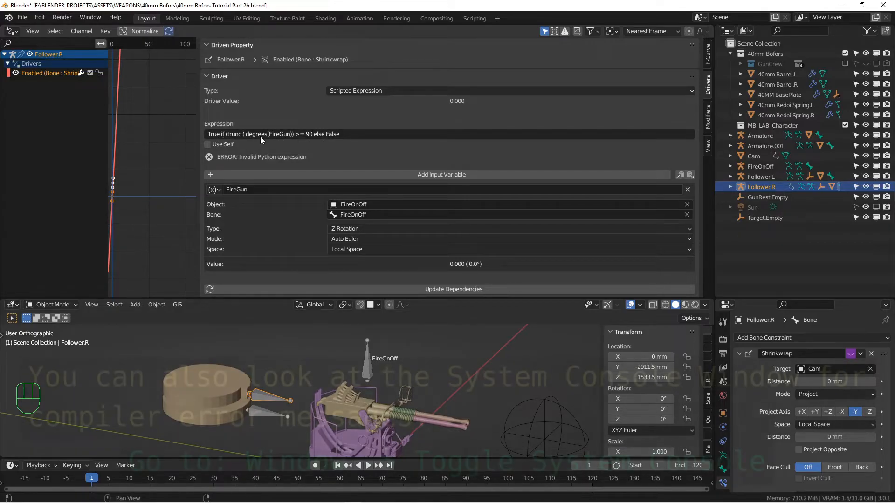
Step: Add the missing closing parenthesis after 90 in the driver expression
{"action": "left_click", "coordinate": [309, 136]}
{"action": "left_click", "coordinate": [315, 133]}
{"action": "type", "text": ")"}
{"action": "key", "text": "Return"}
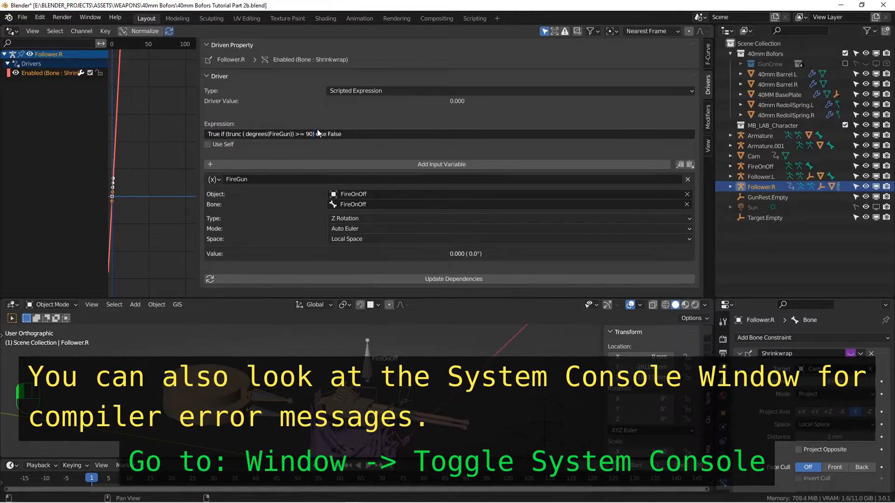
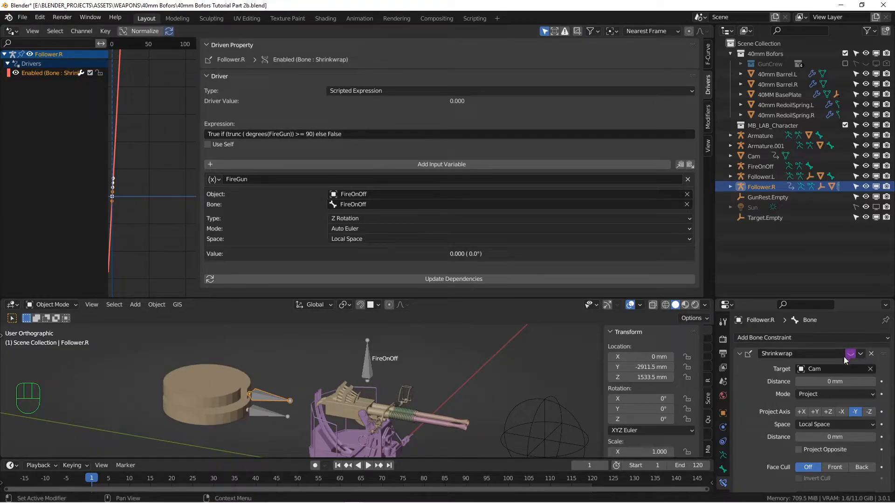
Step: Set the FireOnOff bone's Z rotation to 90° in Pose Mode
{"action": "left_click", "coordinate": [373, 361]}
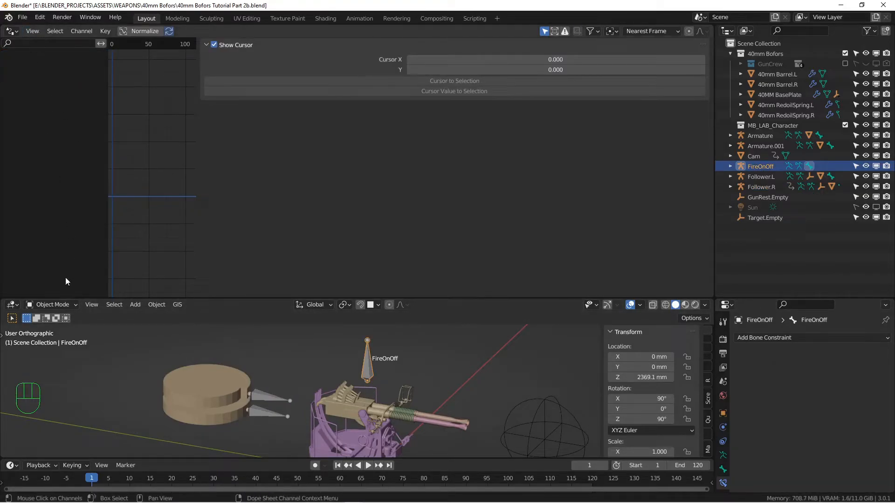
{"action": "left_click", "coordinate": [51, 304]}
{"action": "left_click", "coordinate": [52, 339]}
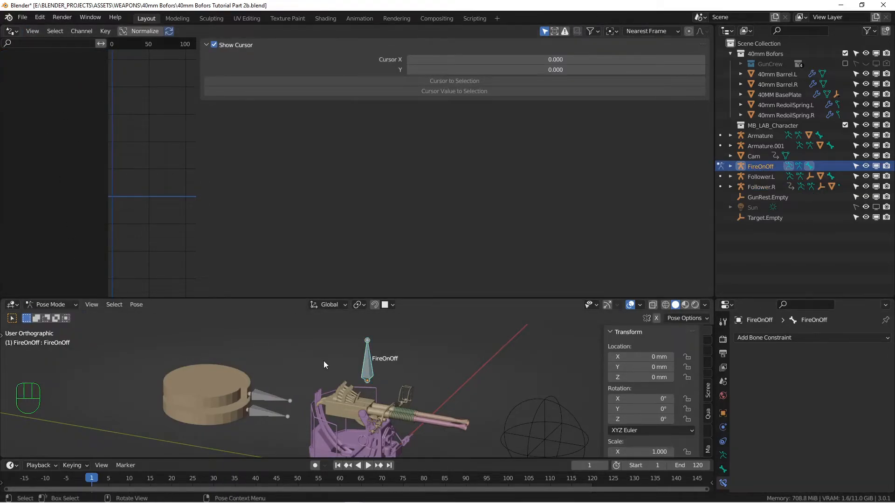
{"action": "left_click", "coordinate": [632, 418]}
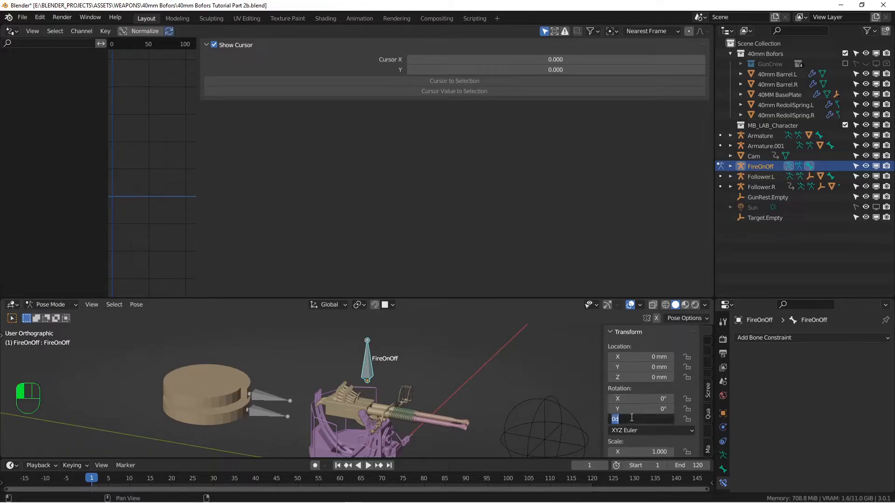
{"action": "type", "text": "90"}
{"action": "key", "text": "Return"}
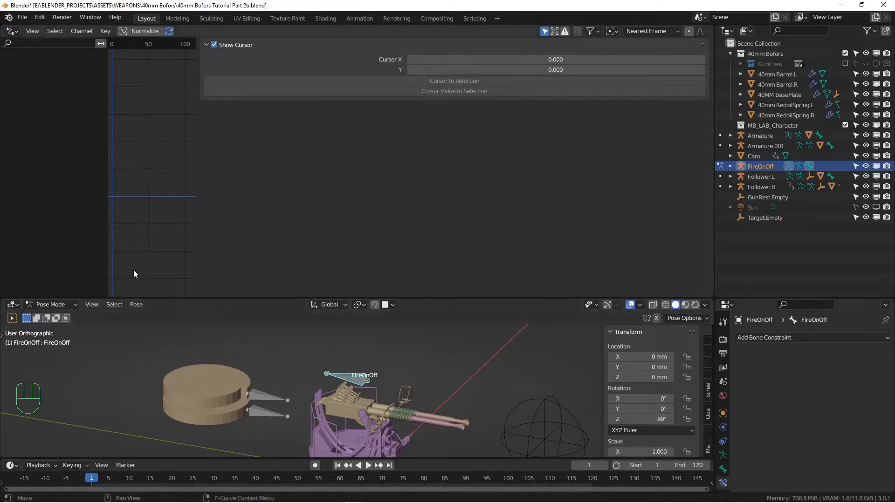
Step: Return to Object Mode and select Follower.R to examine its Shrinkwrap driver value
{"action": "left_click", "coordinate": [55, 304]}
{"action": "left_click", "coordinate": [52, 316]}
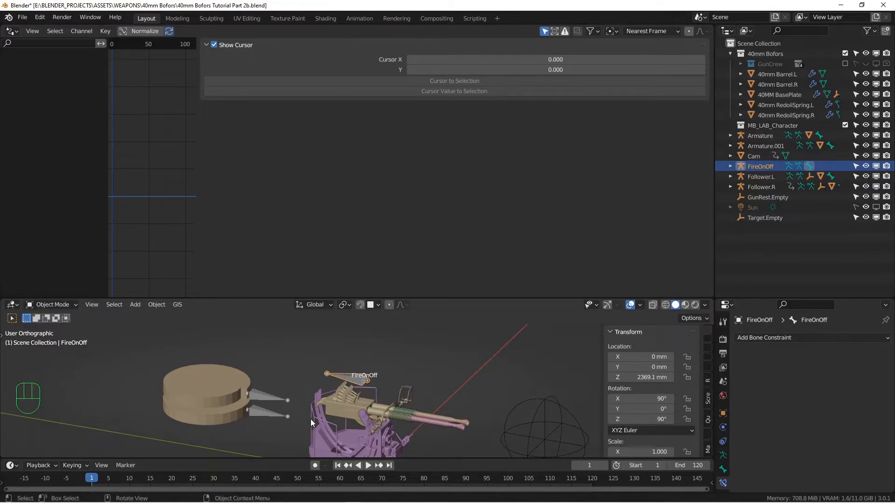
{"action": "left_click", "coordinate": [264, 396]}
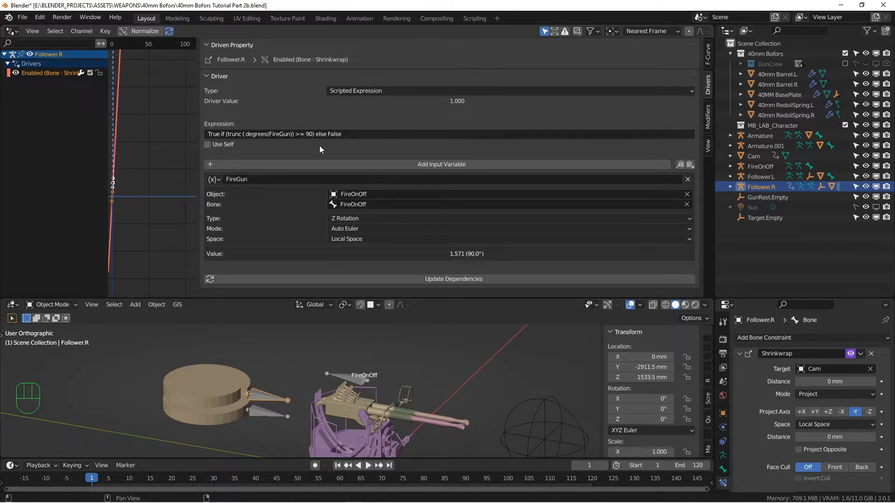
Step: Copy the driver from Follower.R's Shrinkwrap Enabled state to Follower.L's Shrinkwrap Enabled state and show its settings
{"action": "middle_click_drag", "start_coordinate": [365, 353], "coordinate": [370, 326], "text": "alt+shift"}
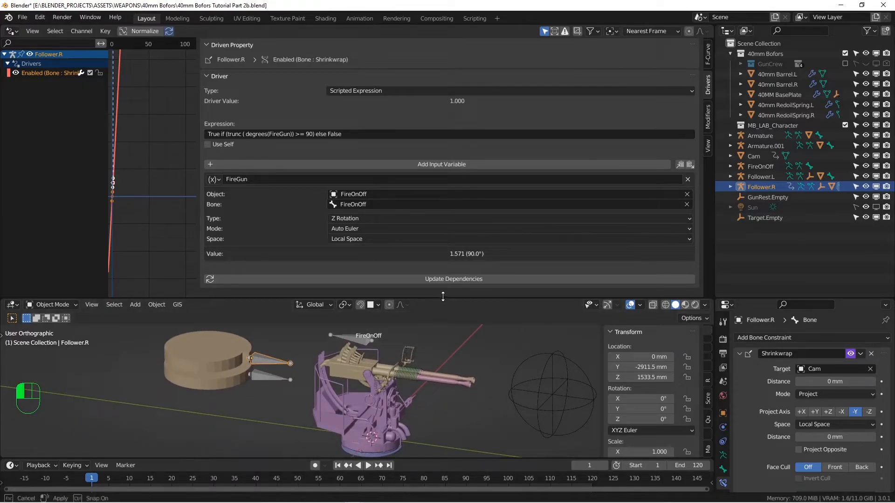
{"action": "left_click_drag", "start_coordinate": [442, 296], "coordinate": [443, 295]}
{"action": "middle_click_drag", "start_coordinate": [425, 337], "coordinate": [417, 347], "text": "alt+shift"}
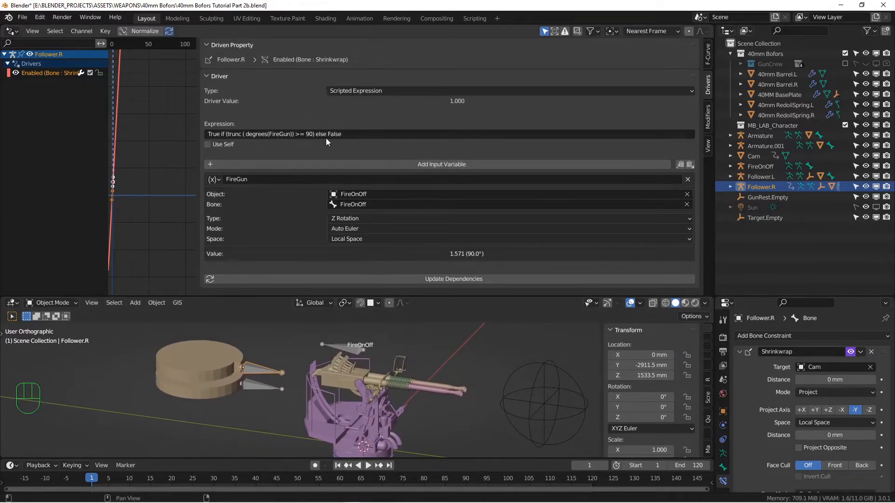
{"action": "right_click", "coordinate": [851, 351]}
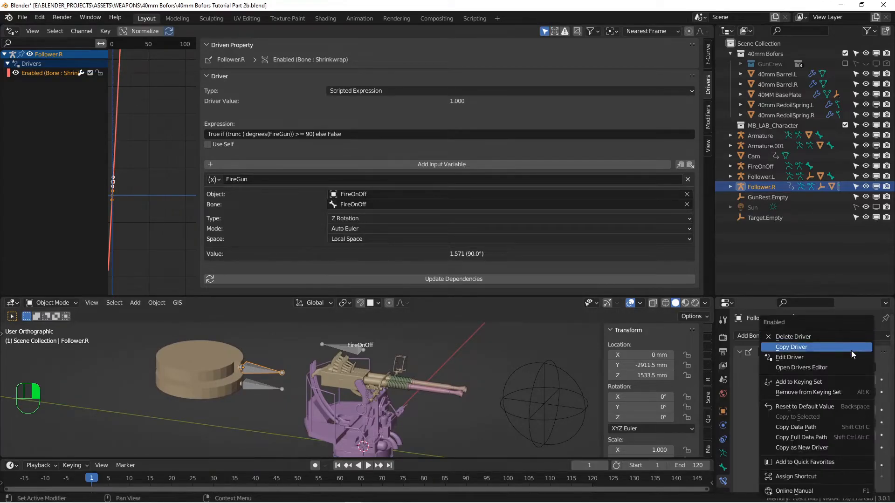
{"action": "left_click", "coordinate": [799, 346]}
{"action": "left_click", "coordinate": [265, 384]}
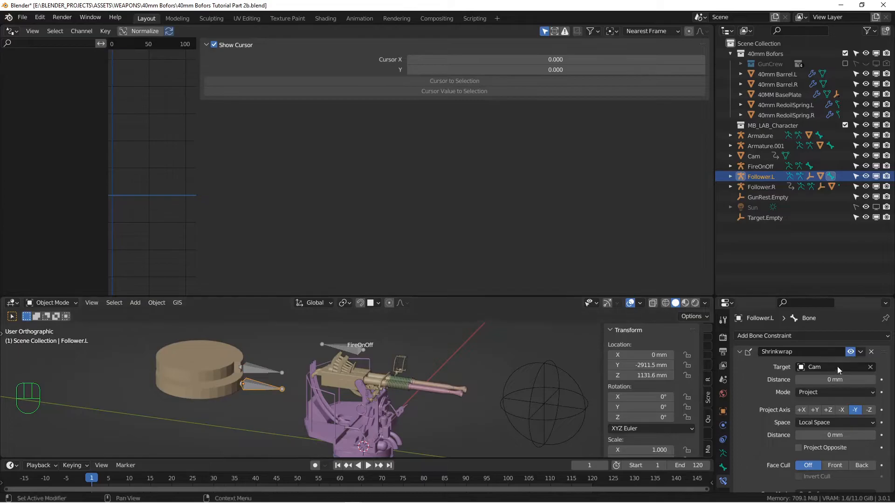
{"action": "right_click", "coordinate": [853, 351]}
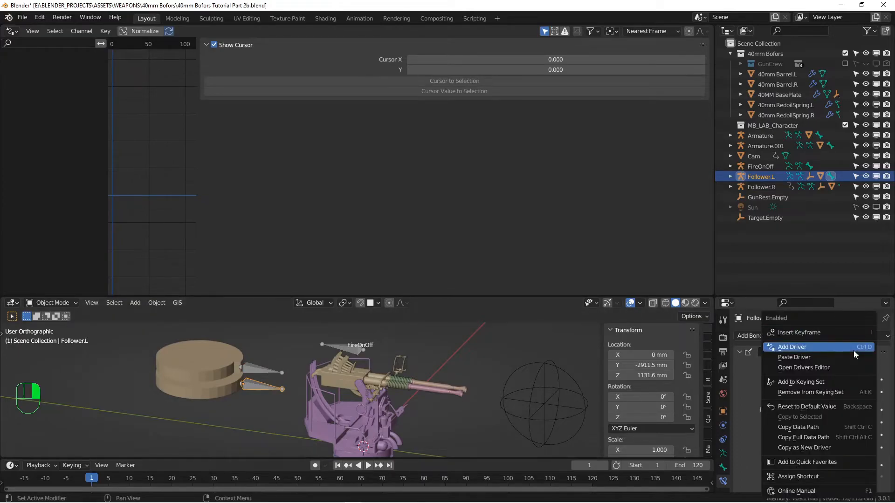
{"action": "left_click", "coordinate": [801, 357]}
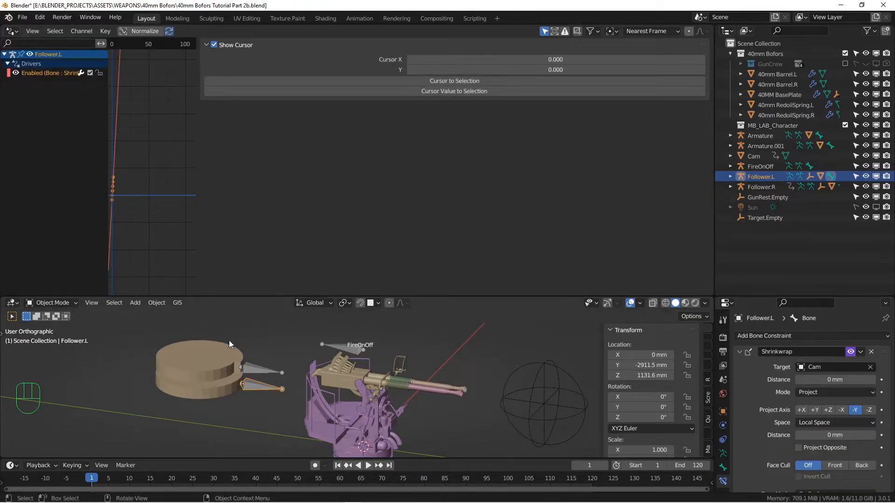
{"action": "left_click", "coordinate": [59, 73]}
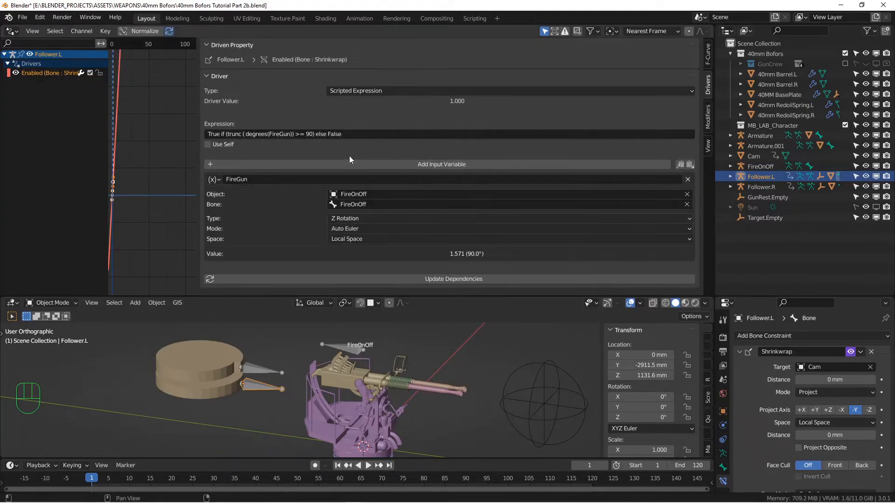
Step: Deselect everything, enlarge the 3D viewport and play the animation to check the follower and barrel motion
{"action": "middle_click_drag", "start_coordinate": [342, 323], "coordinate": [446, 350]}
{"action": "left_click", "coordinate": [409, 354]}
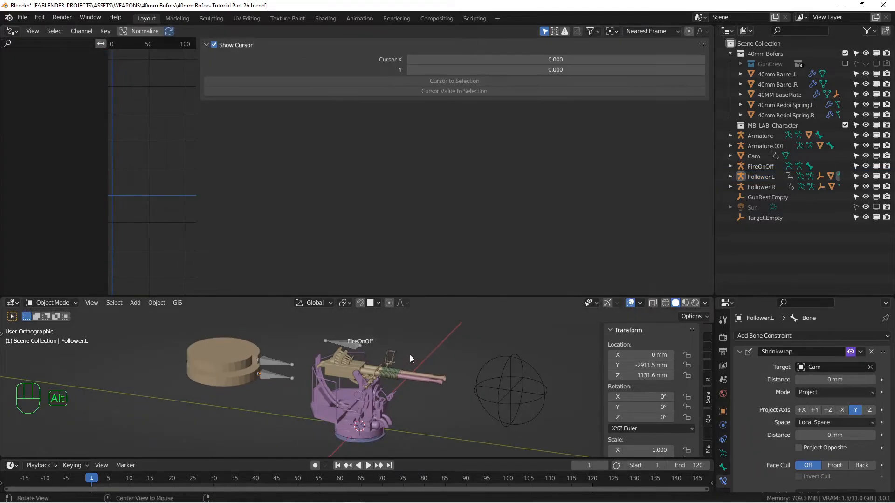
{"action": "left_click_drag", "start_coordinate": [458, 296], "coordinate": [448, 162]}
{"action": "left_click_drag", "start_coordinate": [362, 303], "coordinate": [332, 264], "text": "alt+shift"}
{"action": "left_click_drag", "start_coordinate": [330, 266], "coordinate": [338, 274], "text": "alt"}
{"action": "left_click_drag", "start_coordinate": [328, 303], "coordinate": [333, 337], "text": "alt+shift"}
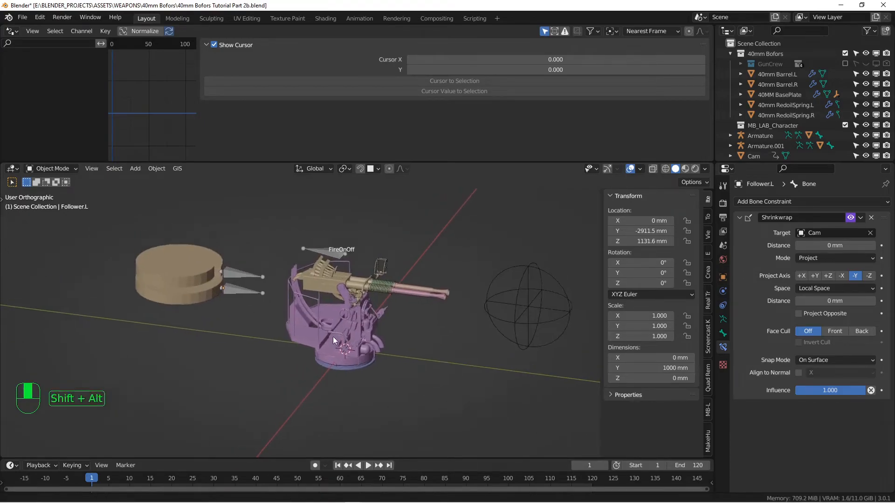
{"action": "left_click", "coordinate": [368, 465]}
{"action": "scroll", "coordinate": [352, 285], "scroll_direction": "up", "scroll_amount": 2}
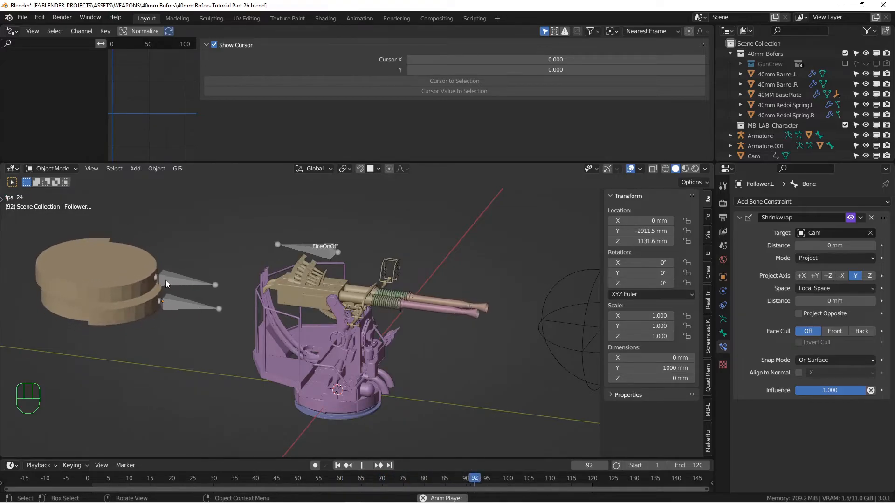
Step: Select the FireOnOff bone and clear its rotation in Pose Mode while the animation plays
{"action": "left_click", "coordinate": [310, 251]}
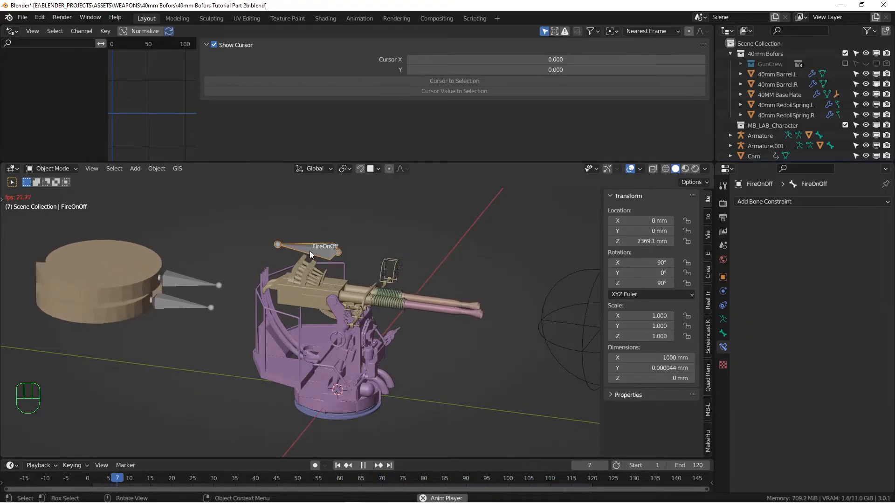
{"action": "left_click", "coordinate": [48, 169]}
{"action": "left_click", "coordinate": [42, 201]}
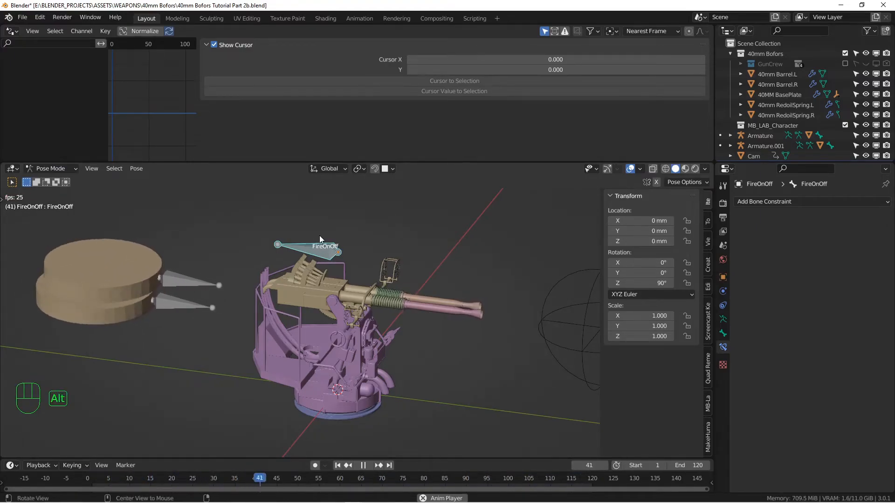
{"action": "key", "text": "alt+r"}
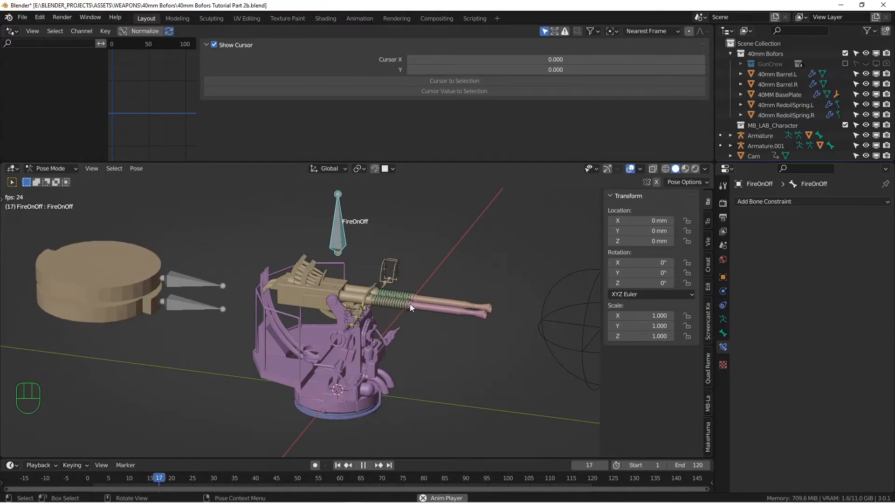
Step: Stop playback in Object Mode, return to frame 1 and enlarge the timeline and 3D viewport
{"action": "left_click", "coordinate": [63, 168]}
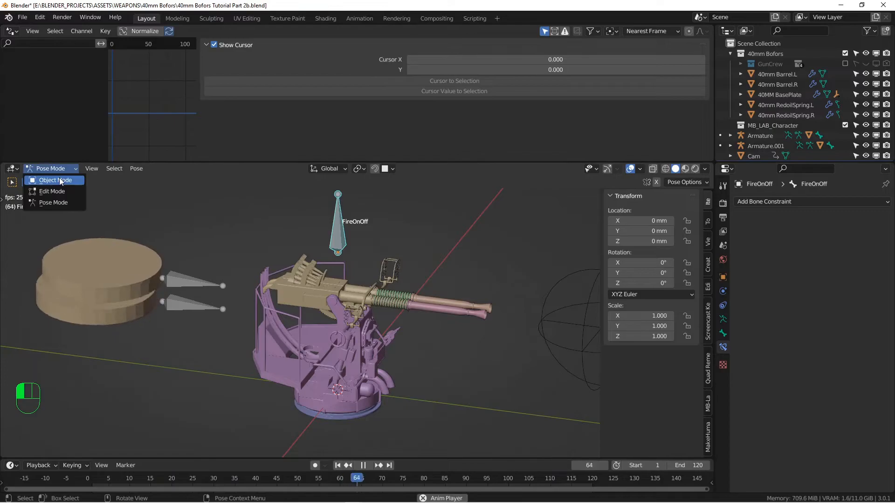
{"action": "left_click", "coordinate": [60, 181]}
{"action": "left_click", "coordinate": [363, 465]}
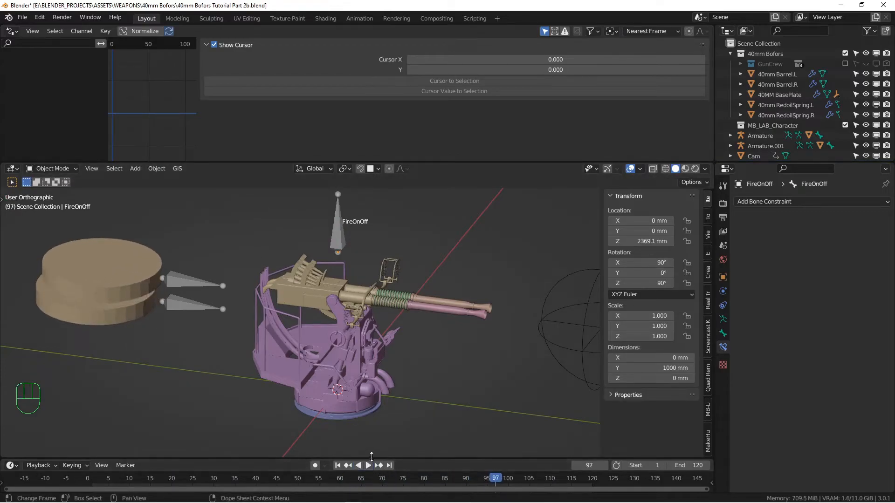
{"action": "left_click_drag", "start_coordinate": [372, 456], "coordinate": [372, 397]}
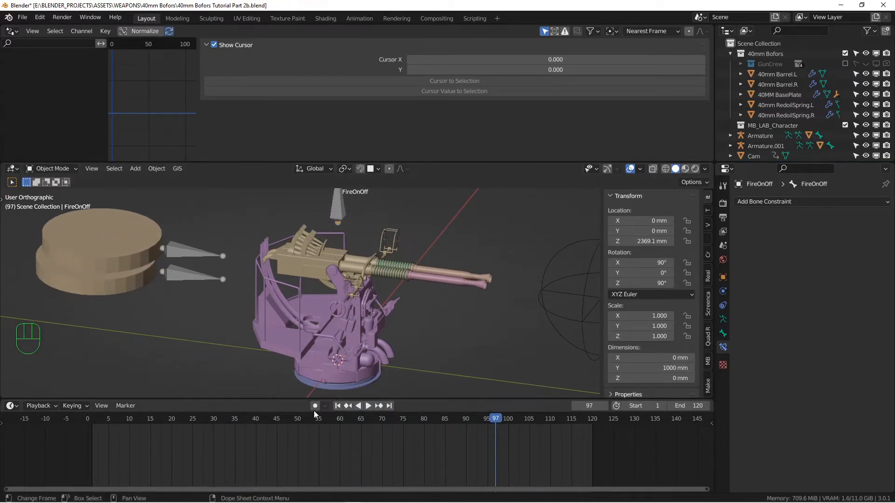
{"action": "left_click", "coordinate": [337, 406]}
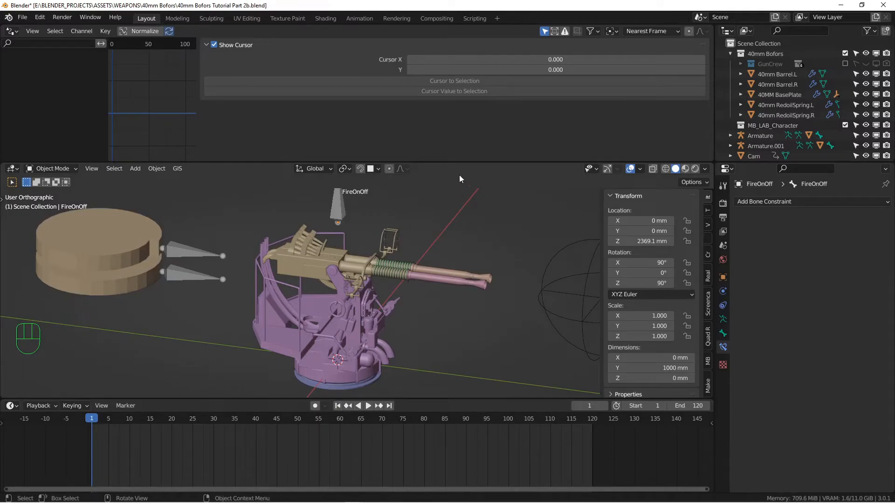
{"action": "left_click_drag", "start_coordinate": [455, 161], "coordinate": [455, 113]}
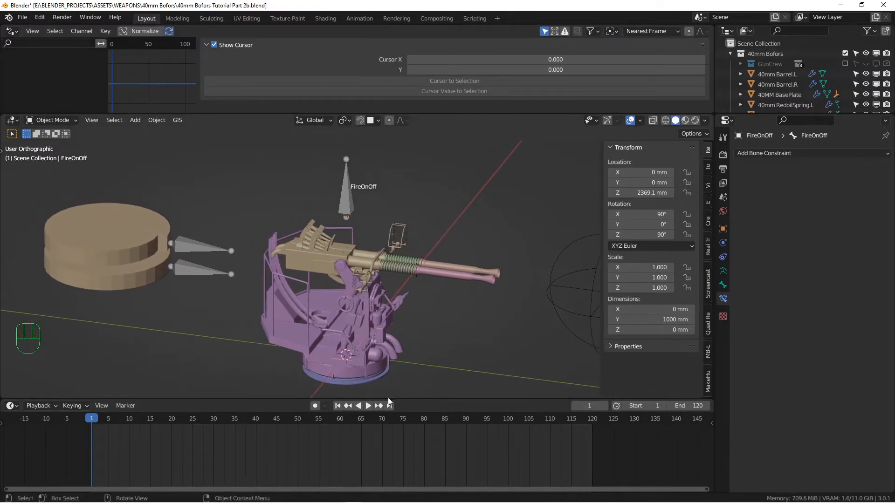
Step: In Pose Mode, keyframe the FireOnOff bone's rotation at 0° on frames 1 and 50
{"action": "left_click", "coordinate": [348, 202]}
{"action": "left_click", "coordinate": [43, 118]}
{"action": "left_click", "coordinate": [43, 155]}
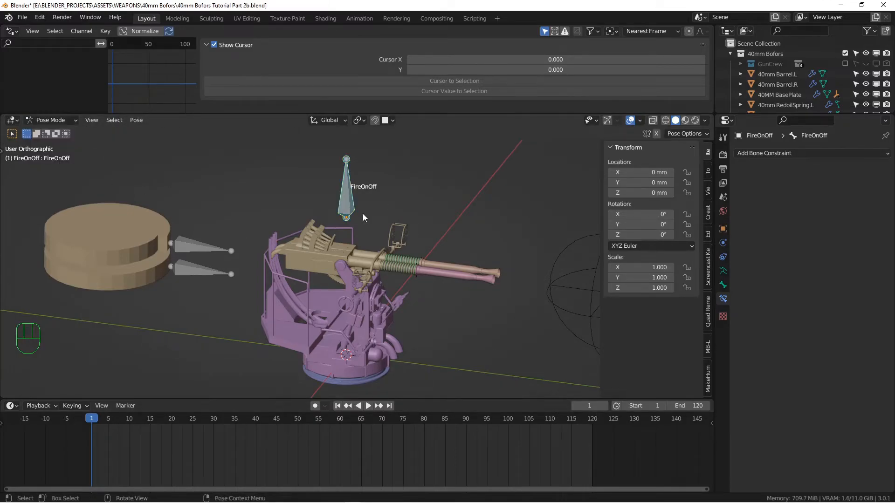
{"action": "key", "text": "i"}
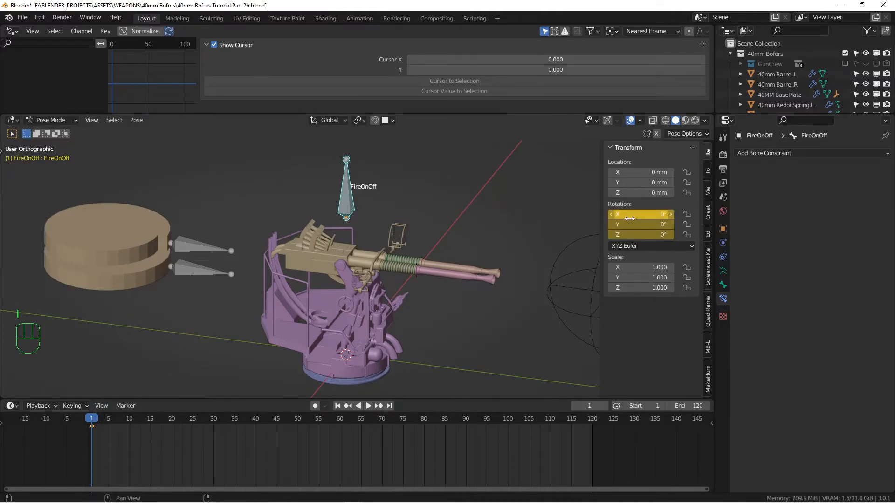
{"action": "left_click_drag", "start_coordinate": [94, 420], "coordinate": [296, 423]}
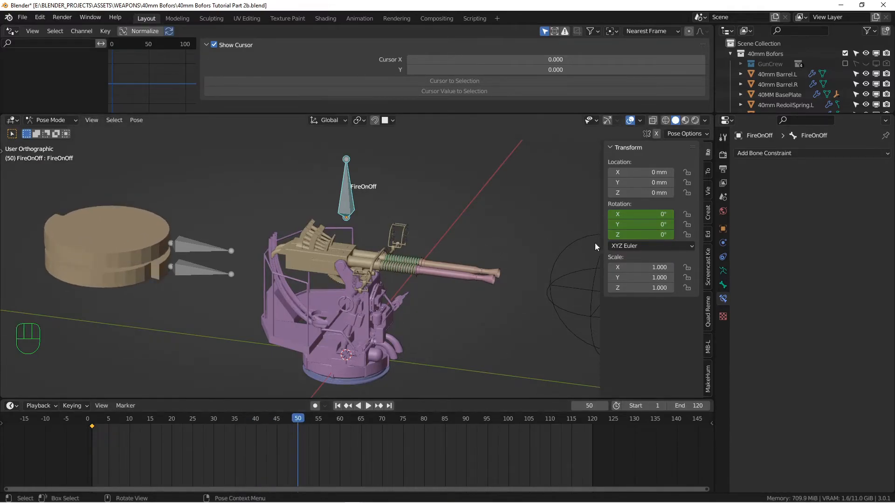
{"action": "left_click", "coordinate": [637, 224]}
{"action": "key", "text": "i"}
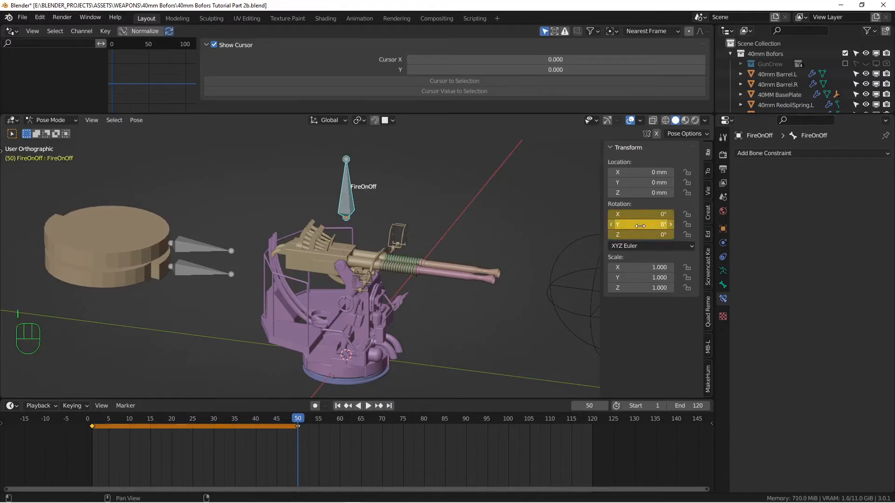
Step: Set FireOnOff's Z rotation to 90° on frame 51 and keyframe the rotation on frames 51 and 105
{"action": "key", "text": "space"}
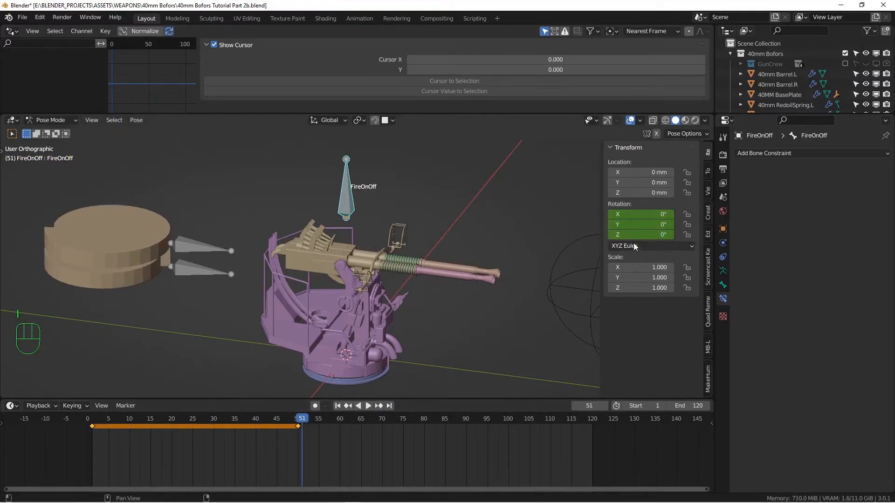
{"action": "key", "text": "Return"}
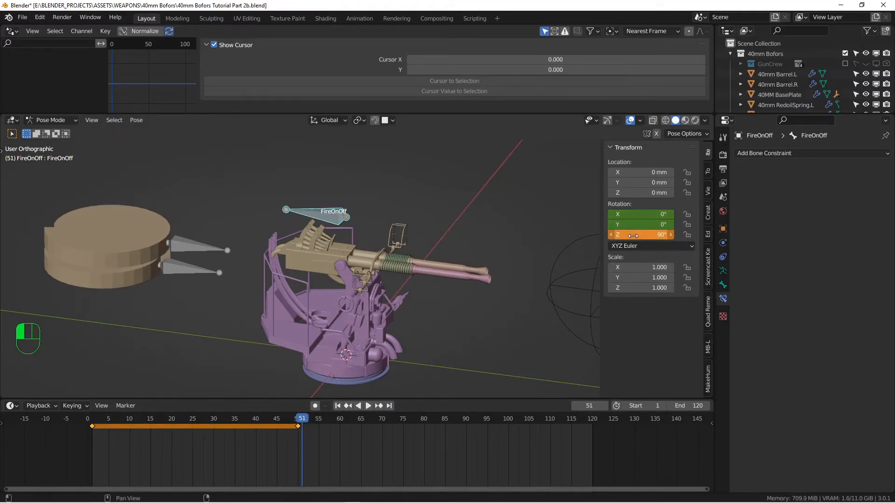
{"action": "key", "text": "i"}
{"action": "left_click_drag", "start_coordinate": [302, 420], "coordinate": [530, 425]}
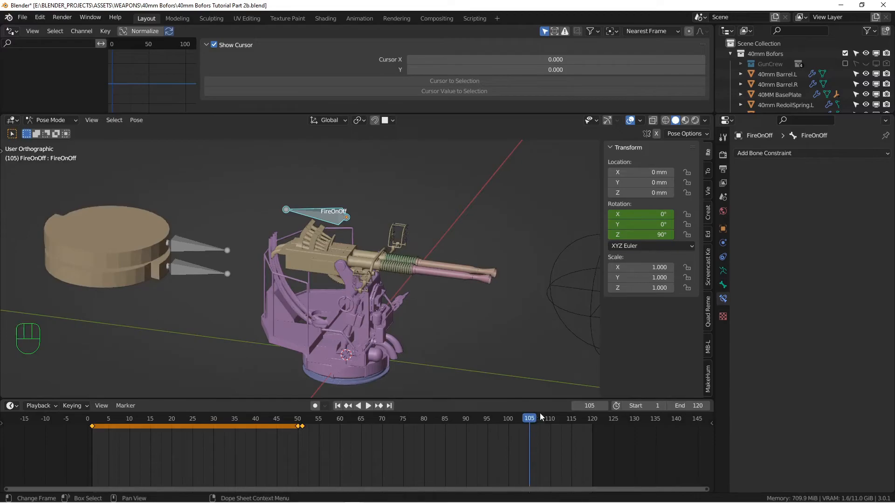
{"action": "key", "text": "i"}
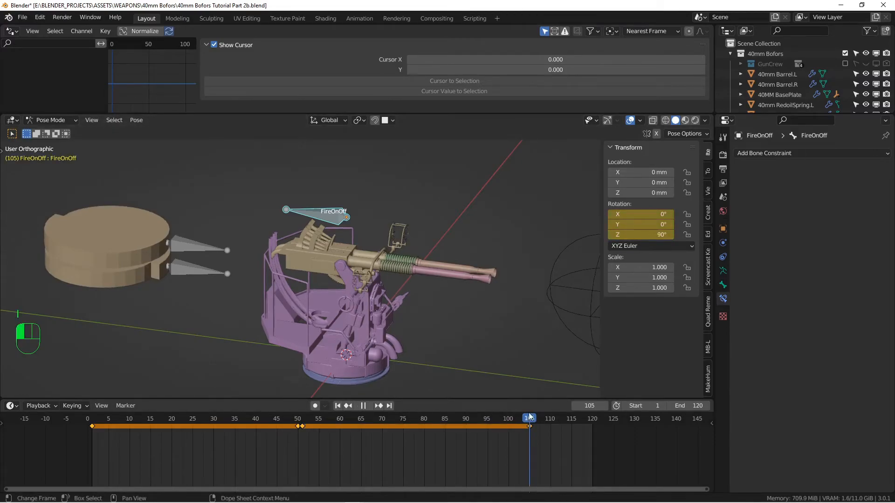
Step: On frame 106, set FireOnOff's Z rotation to 0° and keyframe the rotation
{"action": "key", "text": "Right"}
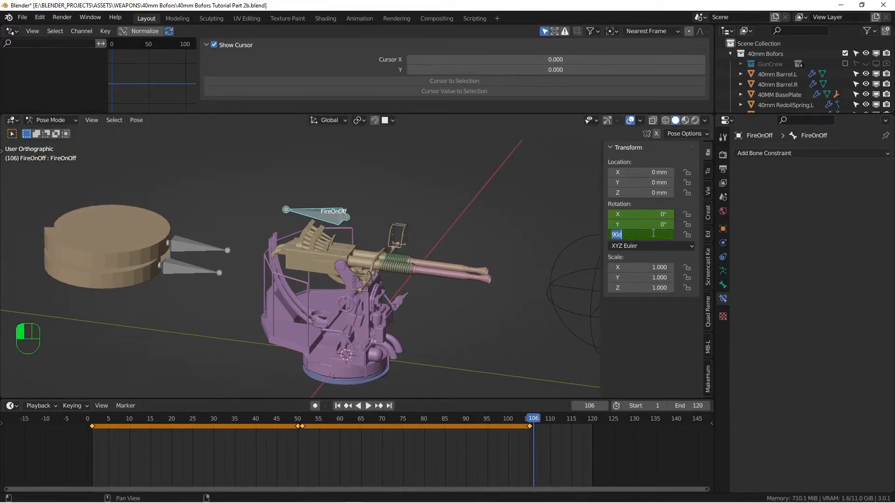
{"action": "type", "text": "0"}
{"action": "key", "text": "Return"}
{"action": "key", "text": "i"}
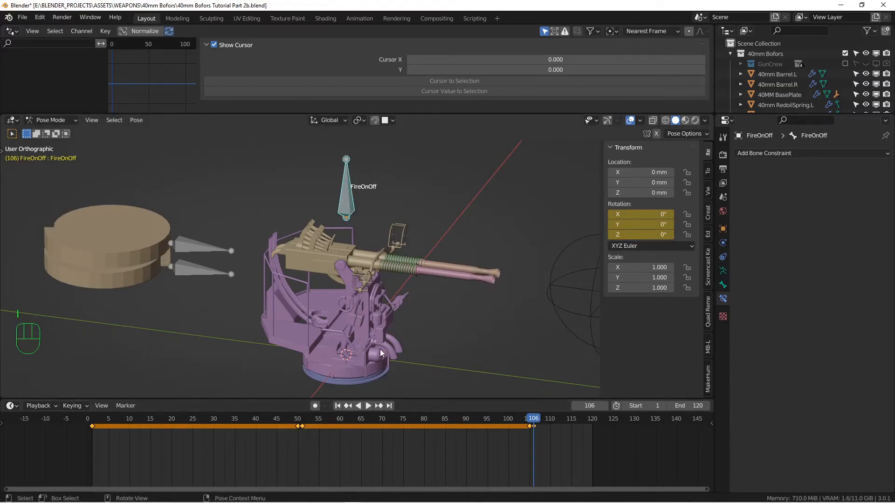
Step: Return to Object Mode, deselect everything and play the animation to check the firing switching on and off
{"action": "left_click", "coordinate": [50, 120]}
{"action": "left_click", "coordinate": [47, 129]}
{"action": "scroll", "coordinate": [370, 230], "scroll_direction": "down", "scroll_amount": 2}
{"action": "key", "text": "alt+a"}
{"action": "middle_click_drag", "start_coordinate": [466, 293], "coordinate": [399, 288], "text": "shift"}
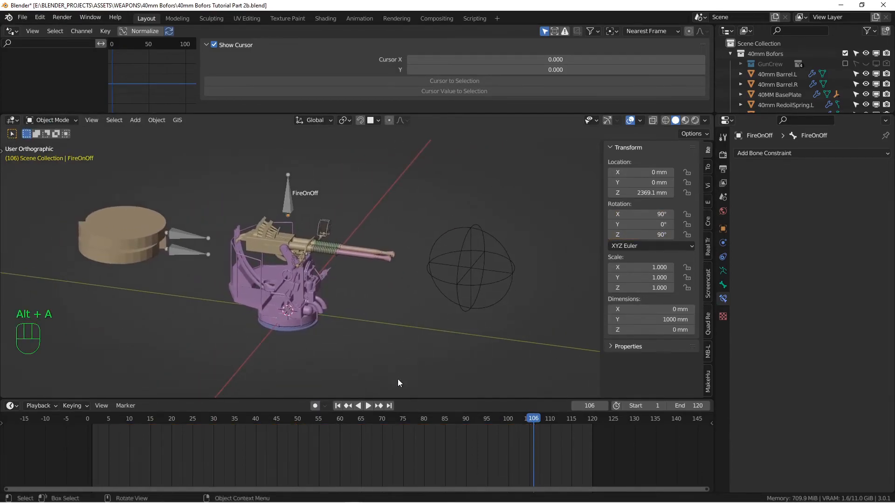
{"action": "left_click", "coordinate": [367, 407]}
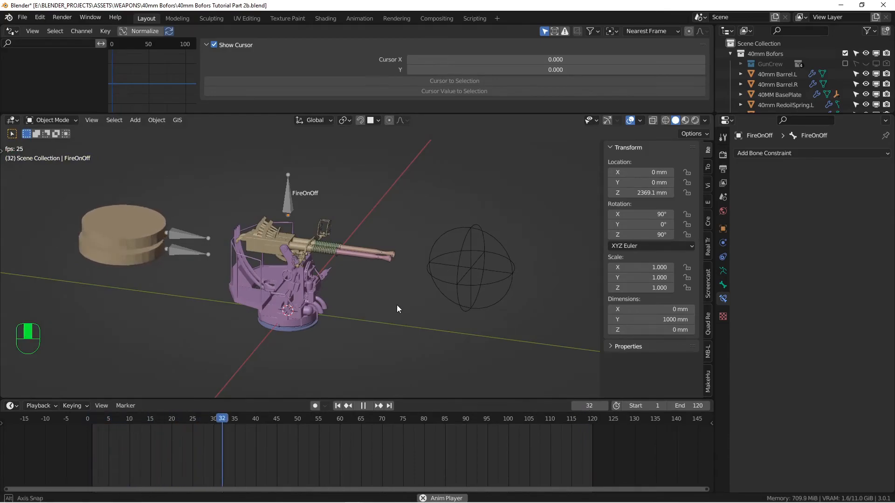
{"action": "middle_click_drag", "start_coordinate": [396, 304], "coordinate": [386, 312]}
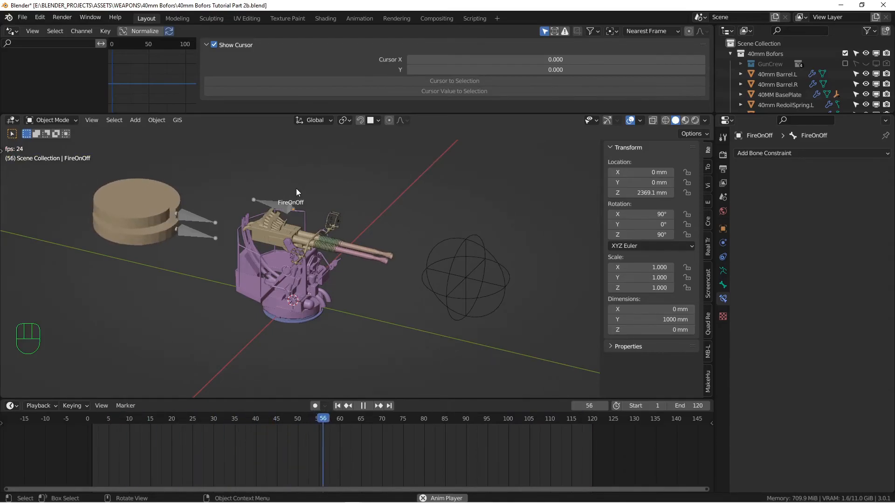
Step: Try moving Target.Empty during playback to check how the gun follows it while firing
{"action": "left_click", "coordinate": [466, 278]}
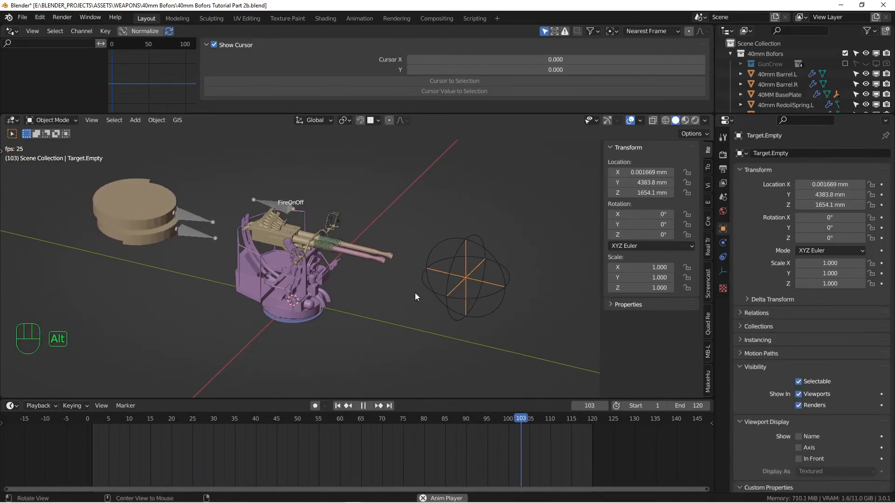
{"action": "key", "text": "g"}
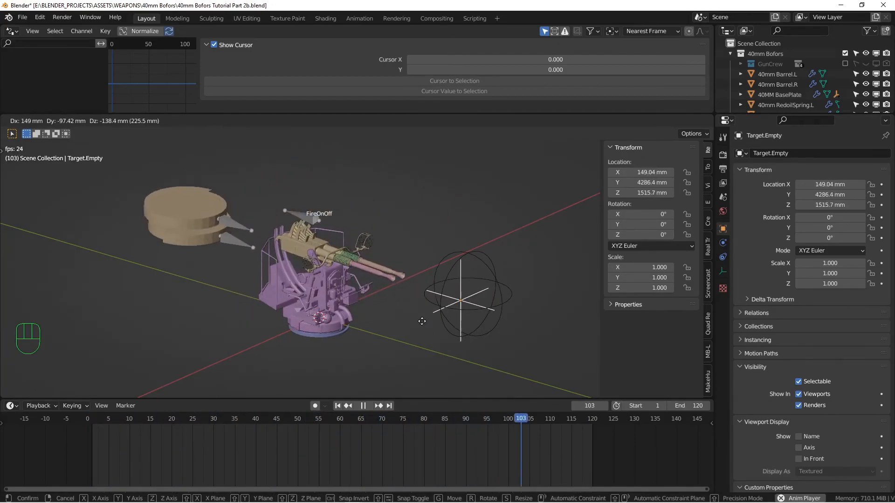
{"action": "left_click", "coordinate": [423, 275]}
{"action": "left_click_drag", "start_coordinate": [423, 275], "coordinate": [274, 297], "text": "alt+shift"}
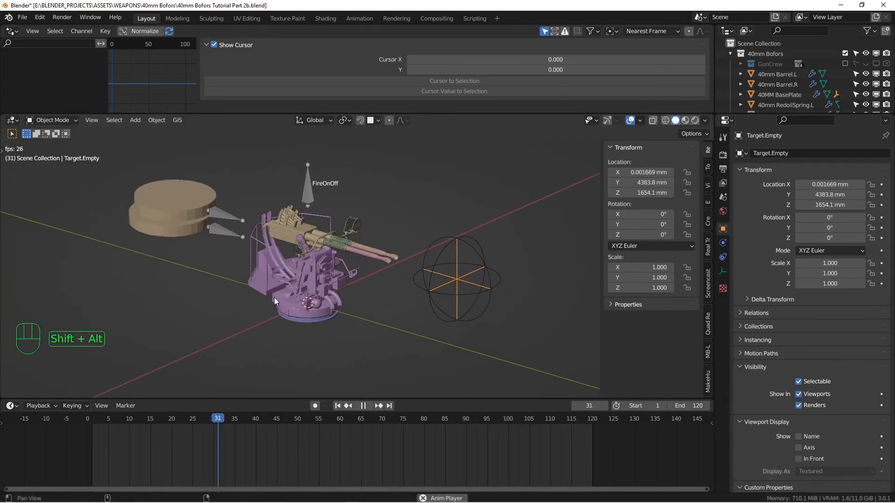
Step: Stop playback and return to frame 1 to examine the gun, cam and FireOnOff bone
{"action": "key", "text": "space"}
{"action": "middle_click_drag", "start_coordinate": [318, 371], "coordinate": [376, 349]}
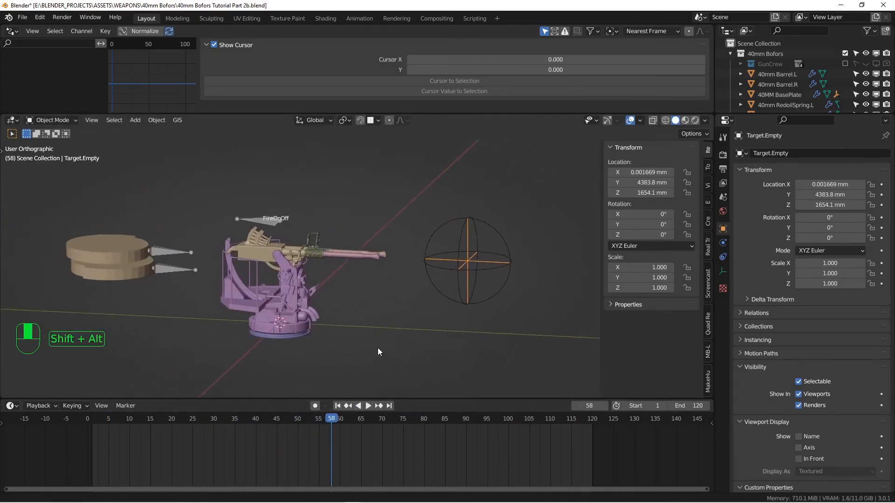
{"action": "key", "text": "shift+Left"}
{"action": "middle_click_drag", "start_coordinate": [345, 317], "coordinate": [359, 291]}
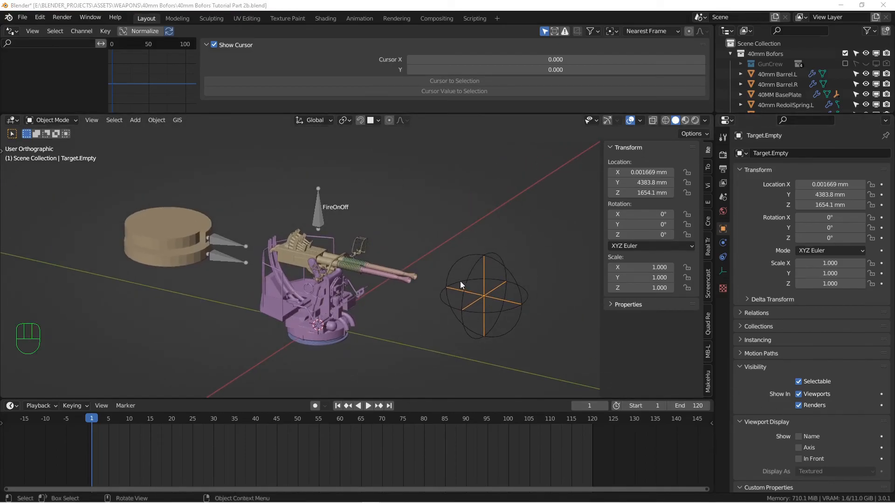
{"action": "scroll", "coordinate": [419, 280], "scroll_direction": "up", "scroll_amount": 3}
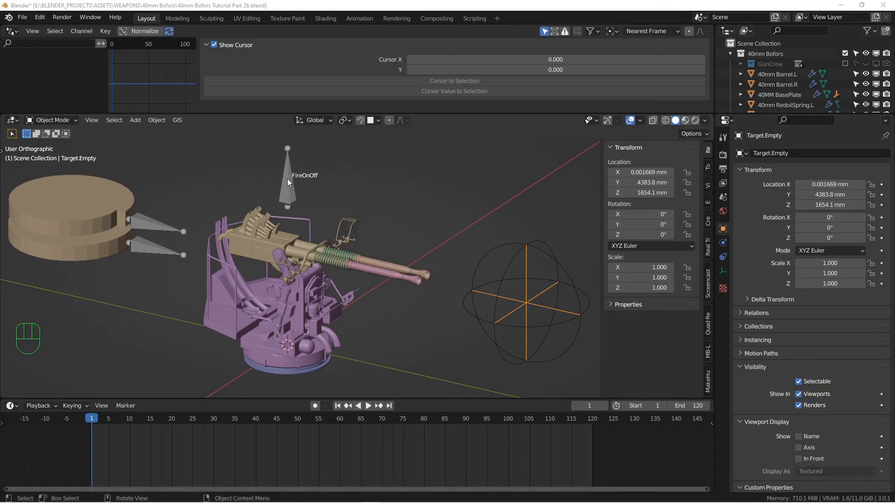
{"action": "middle_click_drag", "start_coordinate": [396, 268], "coordinate": [382, 260]}
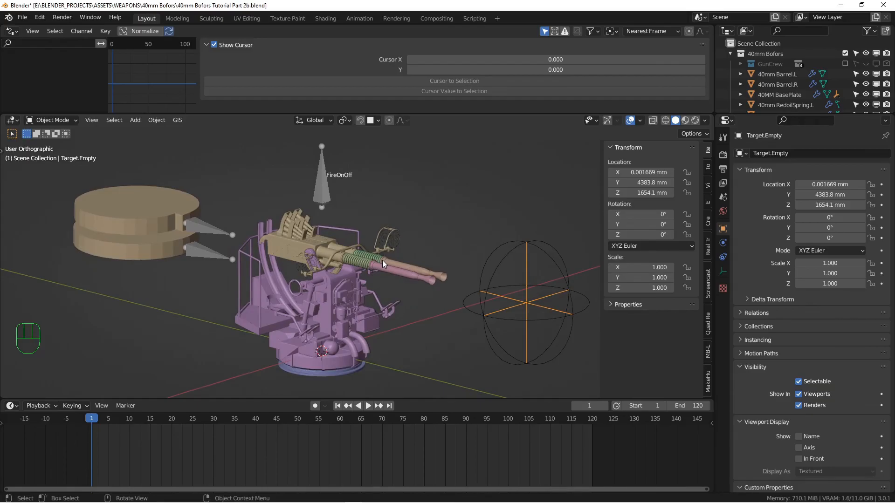